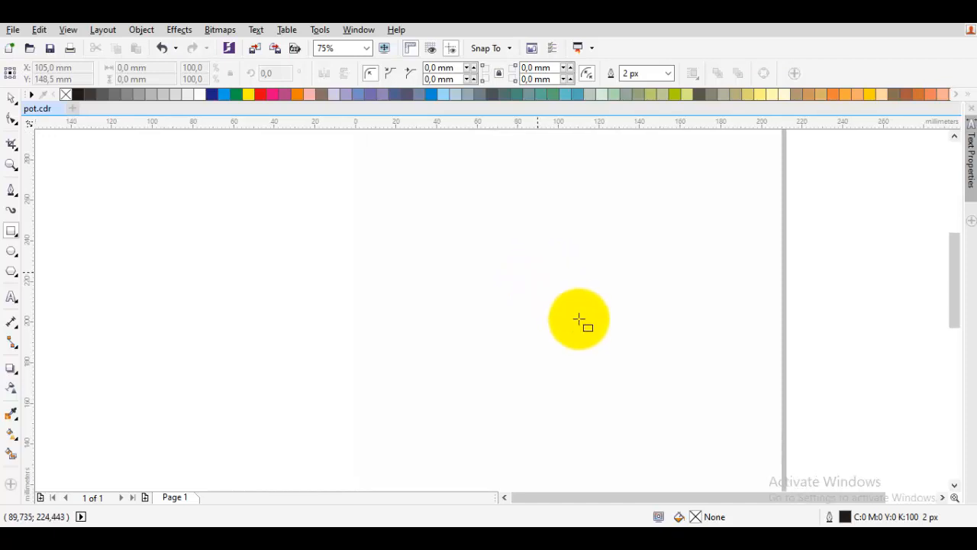
Draw a rectangle about 18 mm wide and 24 mm high, with a copy scaled to about 12 × 4.4 mm in its upper-left corner
drag(503, 258, 539, 305)
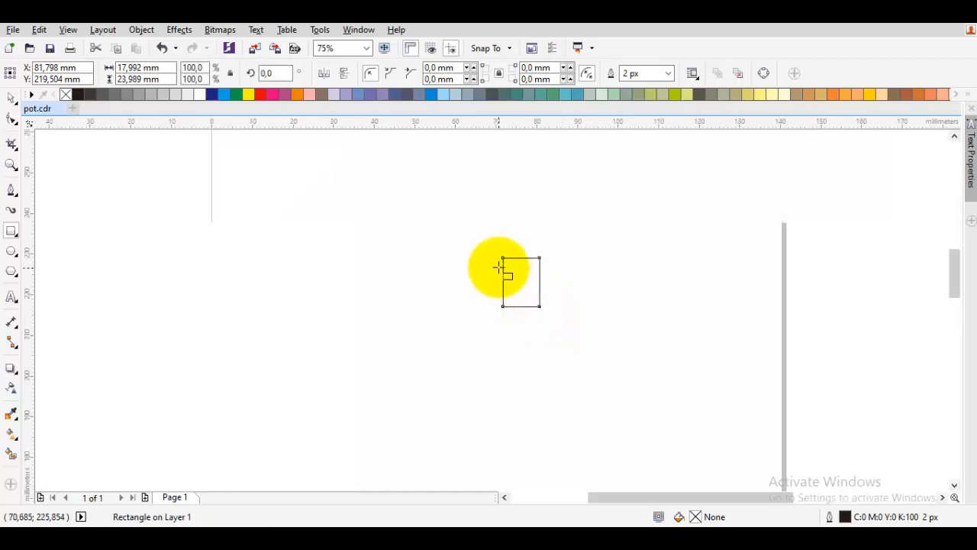
scroll(497, 266, up, 4)
key(space)
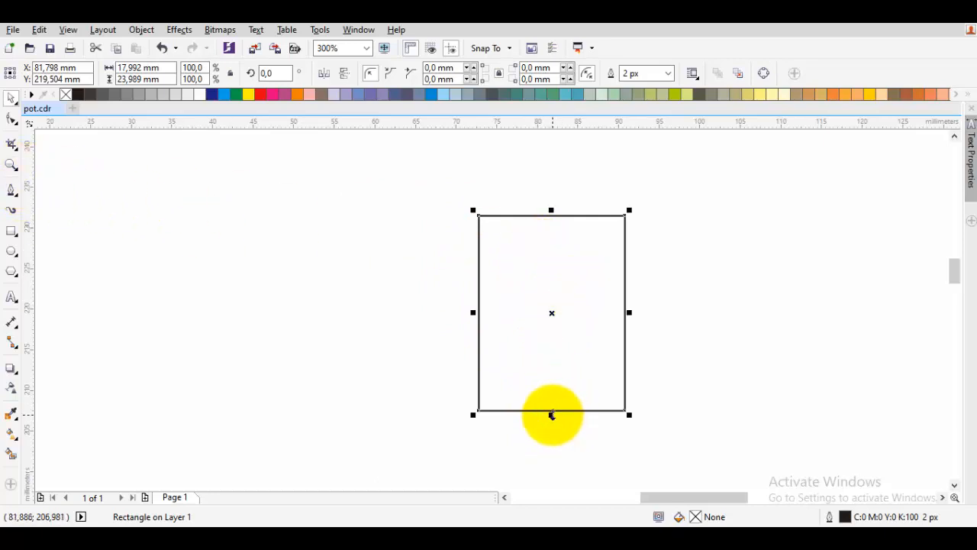
drag(552, 415, 555, 252)
drag(626, 232, 579, 233)
Convert the large rectangle to curves and move its lower-left node inward about 7 mm to slant the left side
click(522, 348)
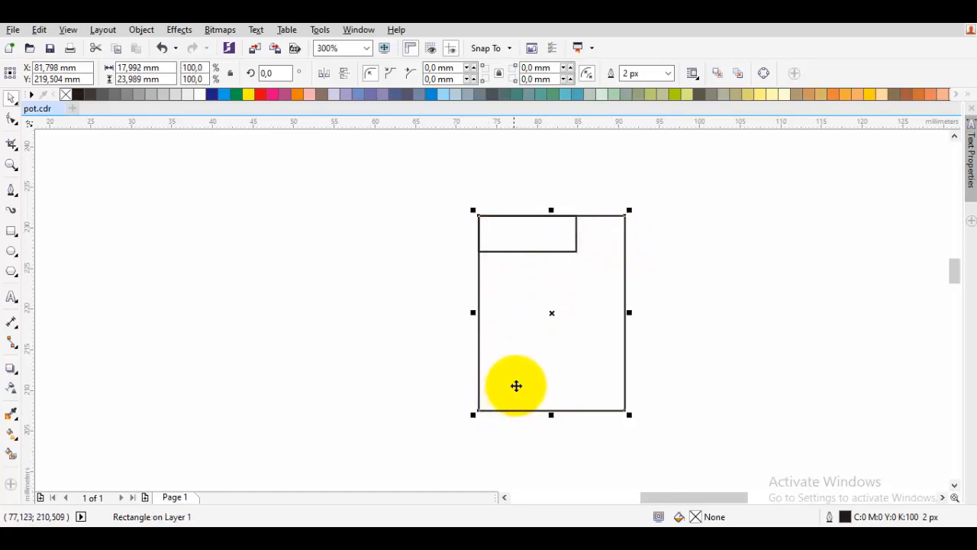
click(12, 122)
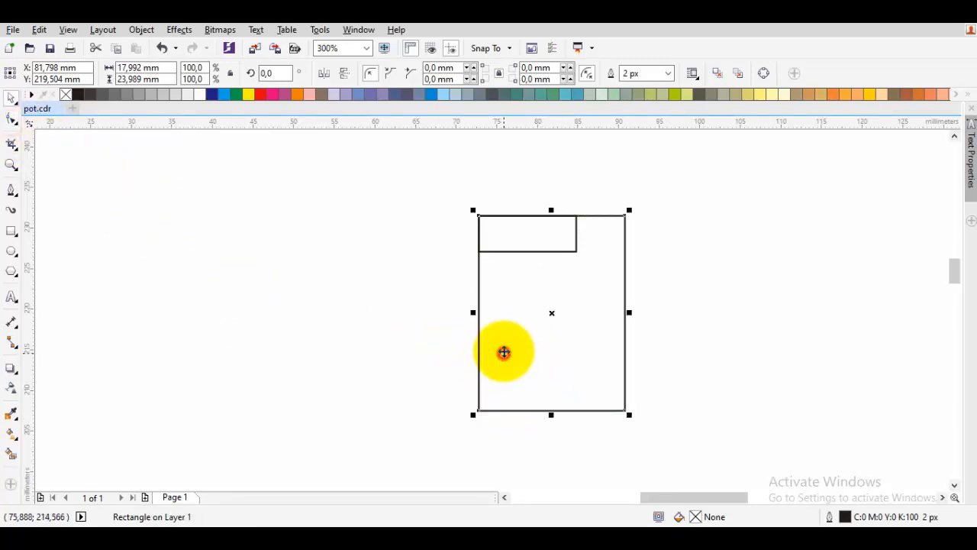
right_click(505, 351)
click(539, 202)
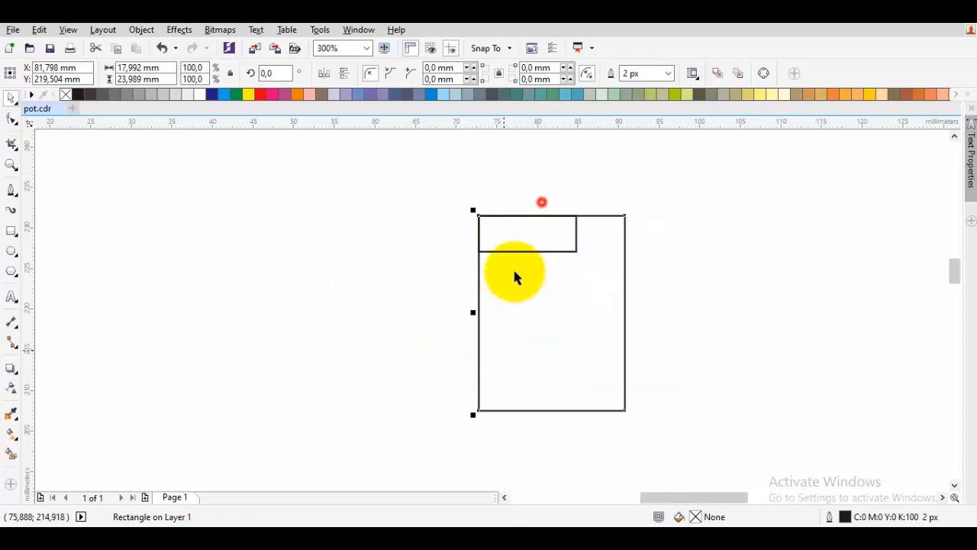
click(518, 351)
drag(479, 410, 535, 410)
key(space)
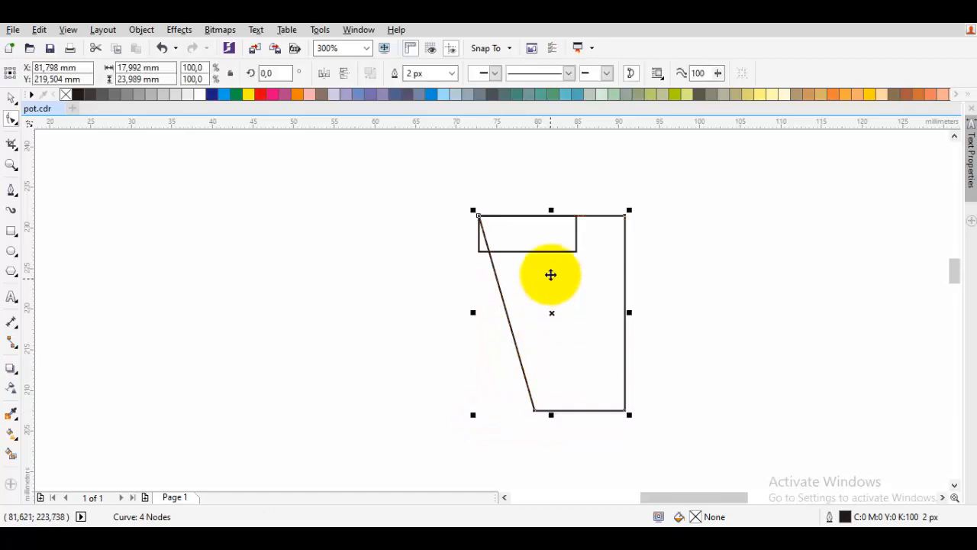
Round all corners of the small upper rectangle to a radius of about 1.98 mm
click(541, 235)
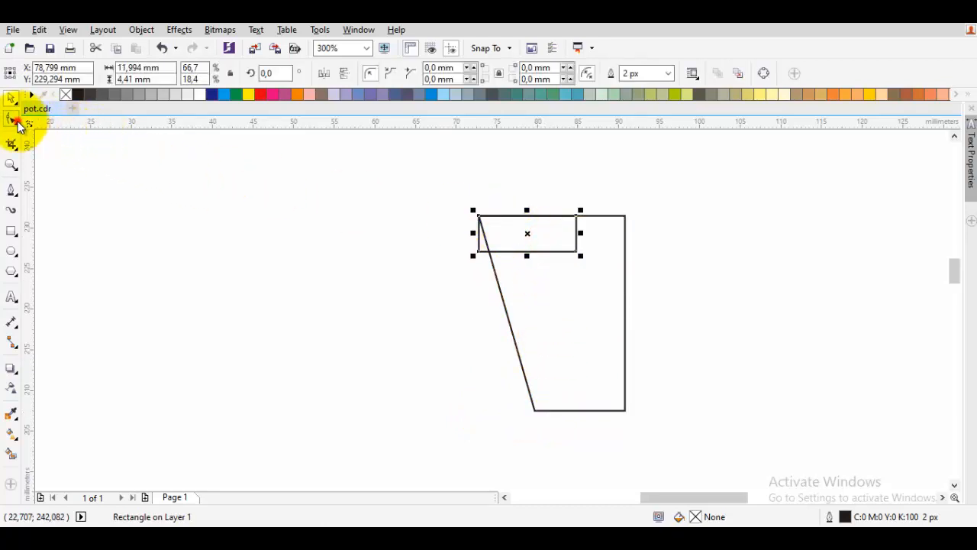
click(12, 118)
scroll(515, 227, up, 2)
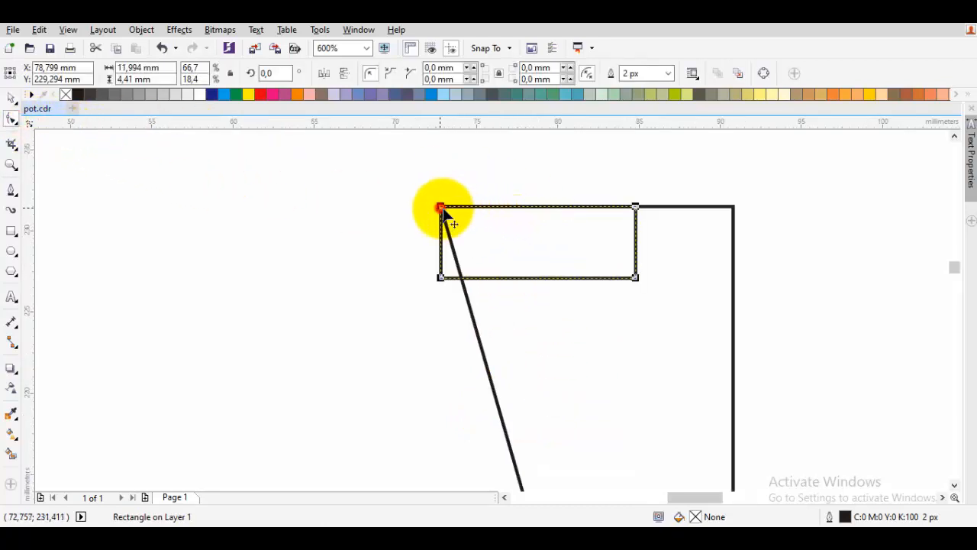
mouse_move(478, 214)
mouse_down()
mouse_move(488, 212)
mouse_move(459, 212)
mouse_move(482, 218)
mouse_up()
key(space)
Shift the rounded rectangle slightly left past the slanted edge and place a copy of it at the body's base
scroll(482, 219, down, 2)
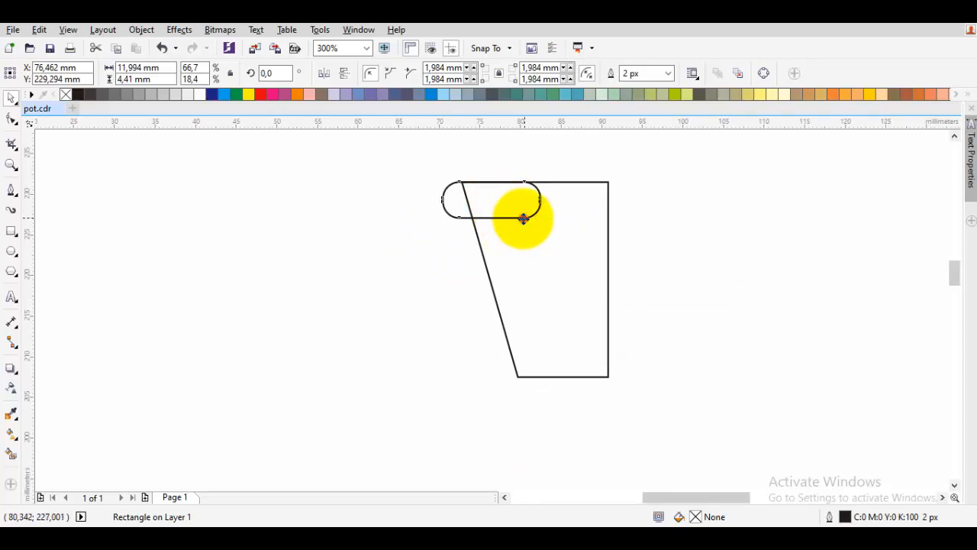
drag(523, 218, 579, 385)
click(659, 380)
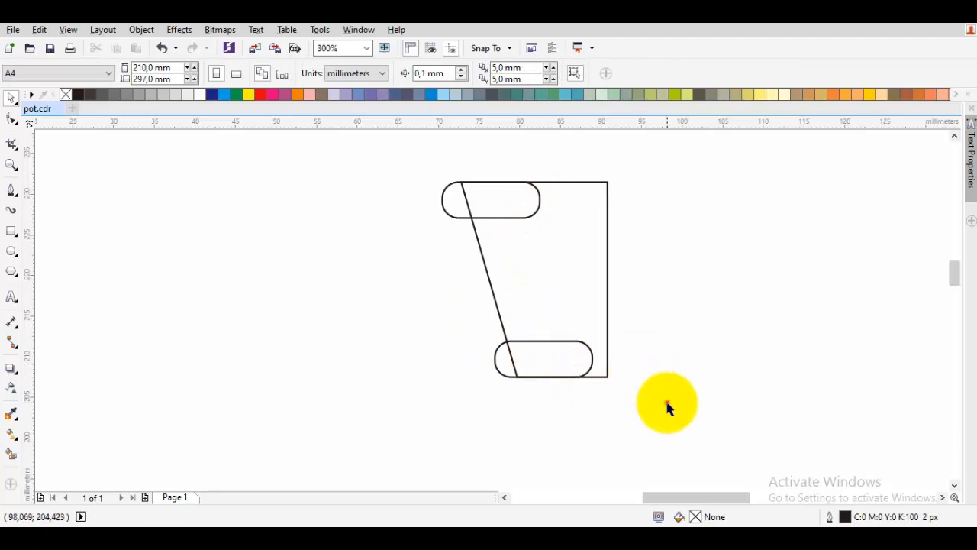
Mirror a copy of the three half-pot shapes horizontally and move it right so it overlaps the original
drag(667, 402, 430, 153)
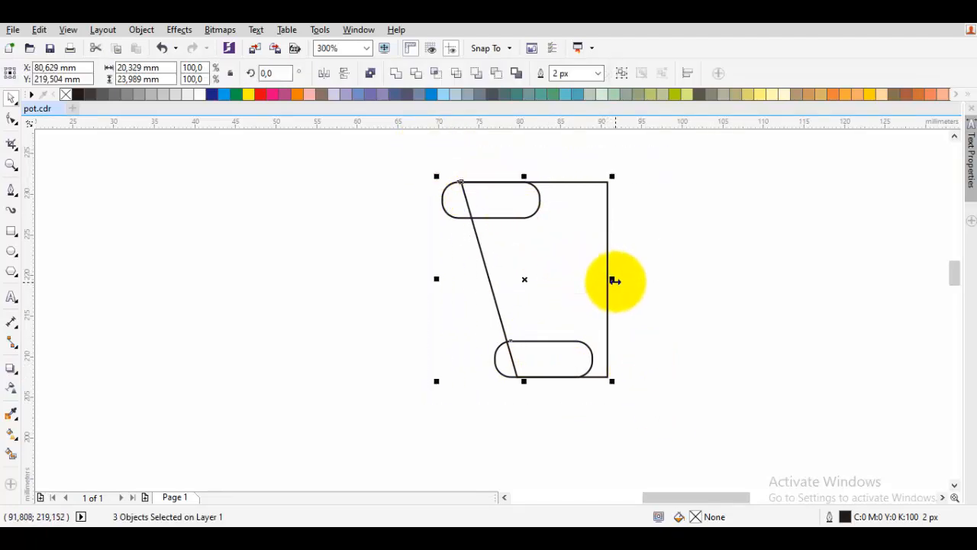
drag(612, 281, 497, 281)
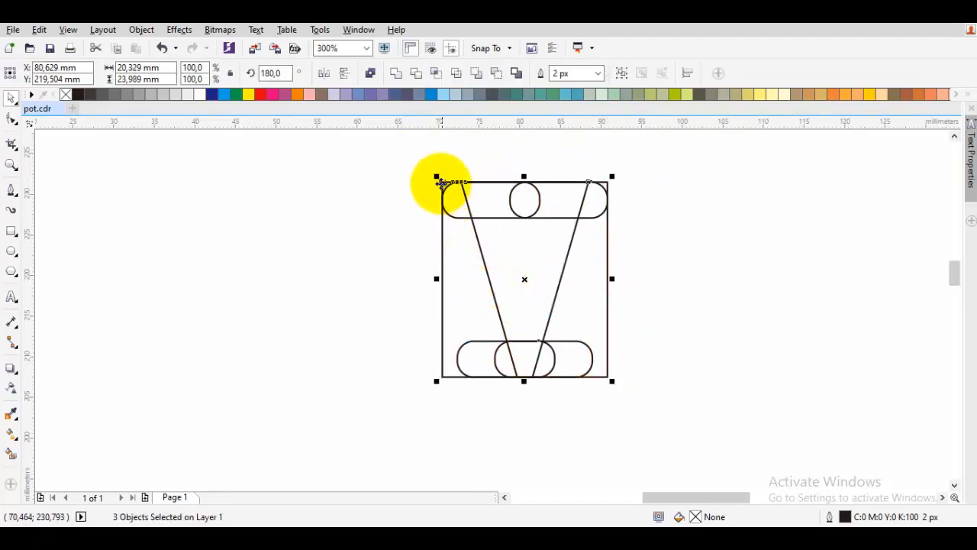
drag(439, 183, 553, 192)
click(741, 294)
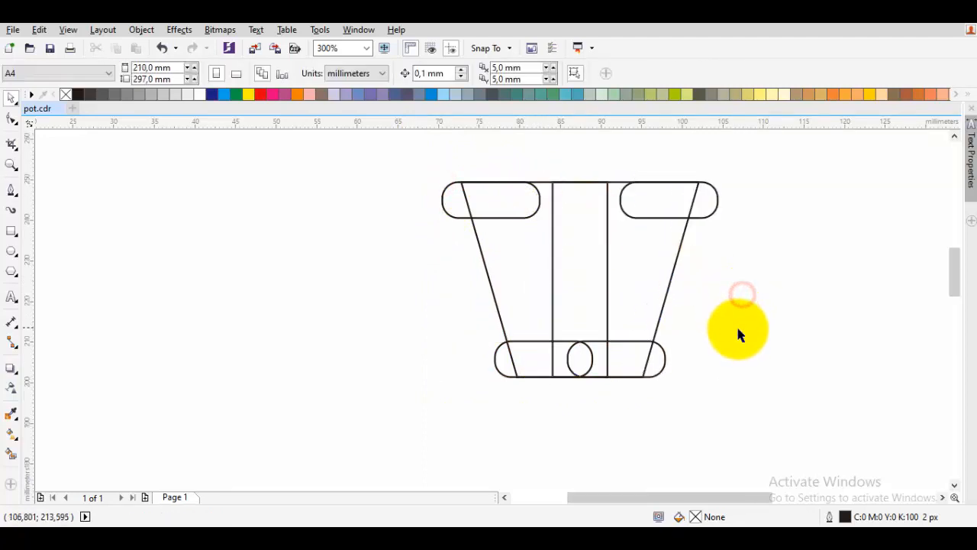
Weld the six overlapping shapes into a single pot outline and inspect the resulting contour
scroll(738, 335, down, 2)
drag(738, 395, 505, 192)
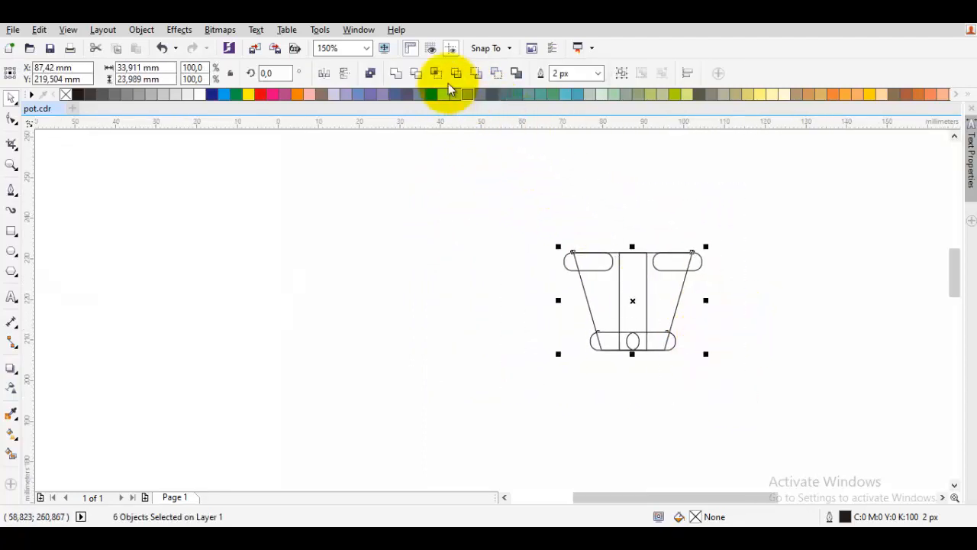
click(396, 74)
scroll(662, 299, up, 2)
click(710, 308)
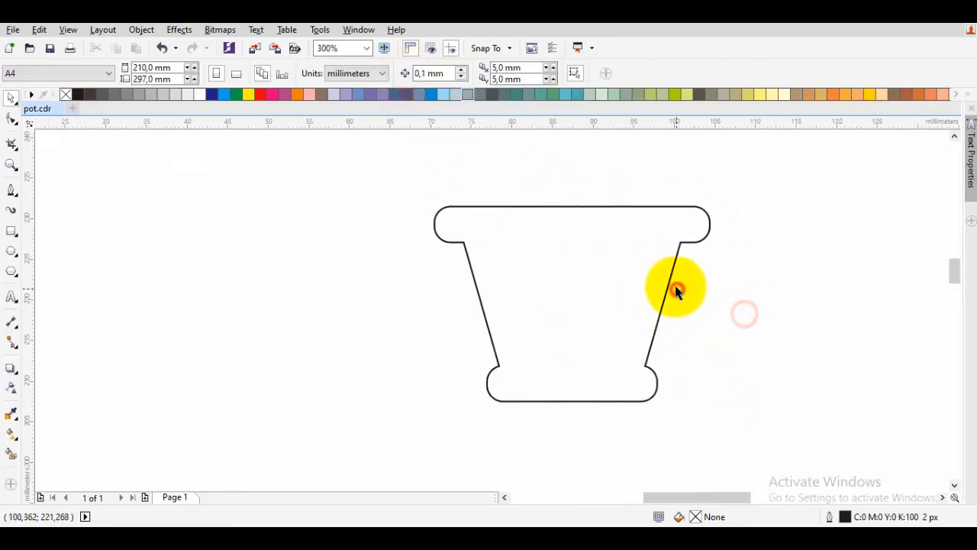
click(649, 275)
scroll(368, 139, up, 1)
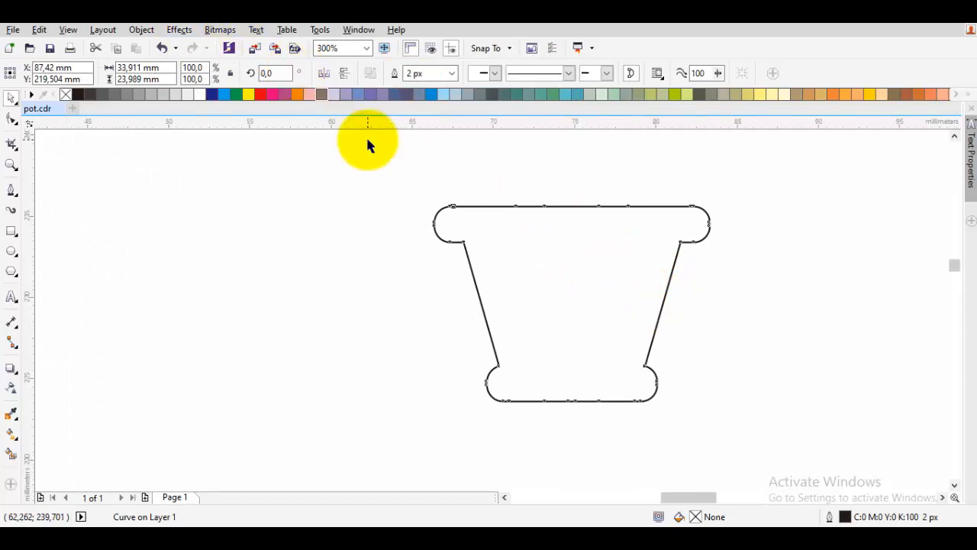
click(473, 222)
scroll(552, 252, down, 1)
drag(748, 286, 700, 267)
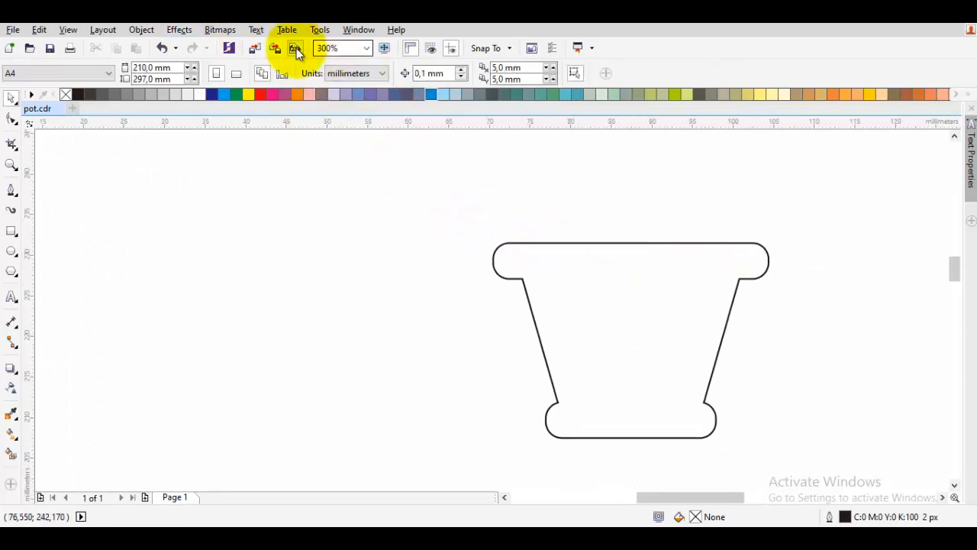
Undo the weld, the shift of the mirrored copy and the mirroring
click(162, 48)
click(162, 47)
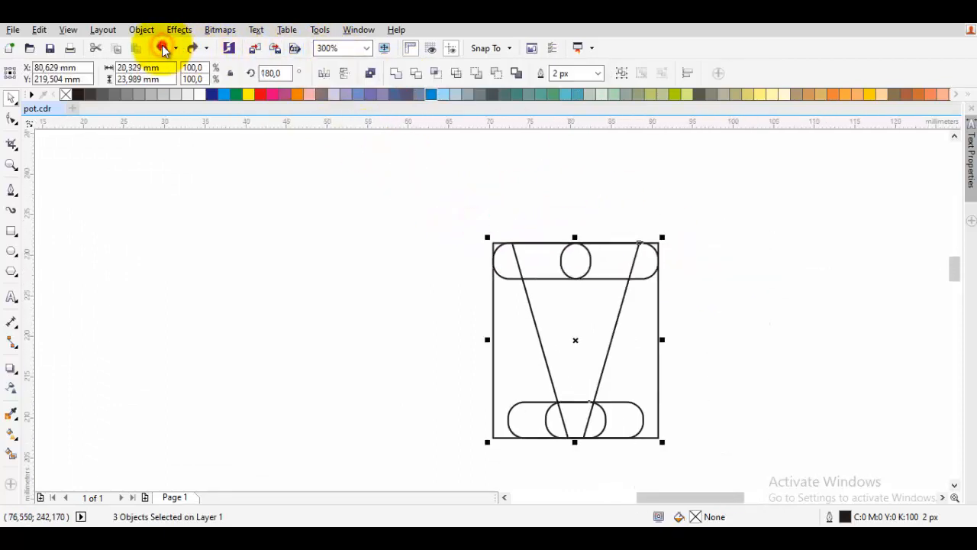
click(162, 48)
click(459, 361)
Reduce the height of the lower rounded rectangle to about 3.3 mm, keeping its bottom edge on the base line
scroll(607, 407, up, 2)
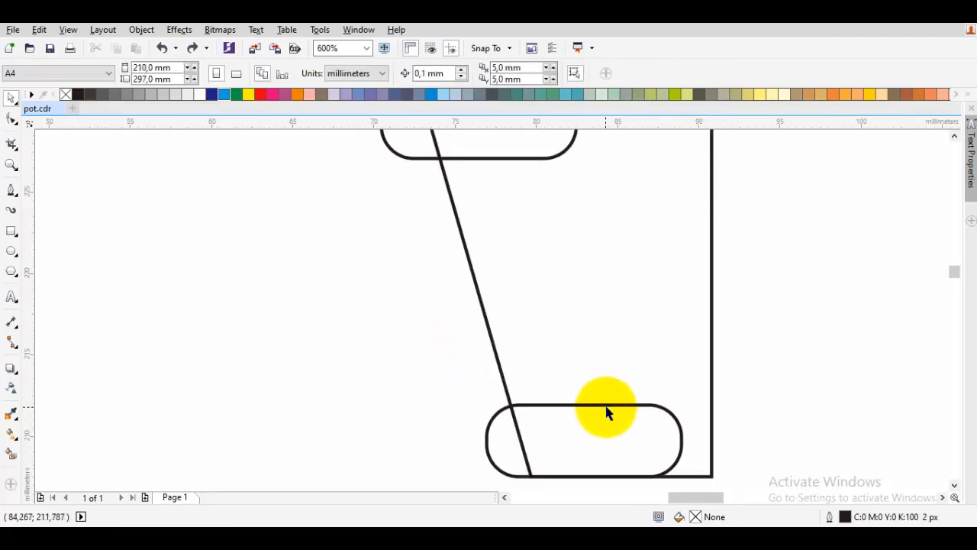
click(574, 395)
drag(583, 395, 587, 404)
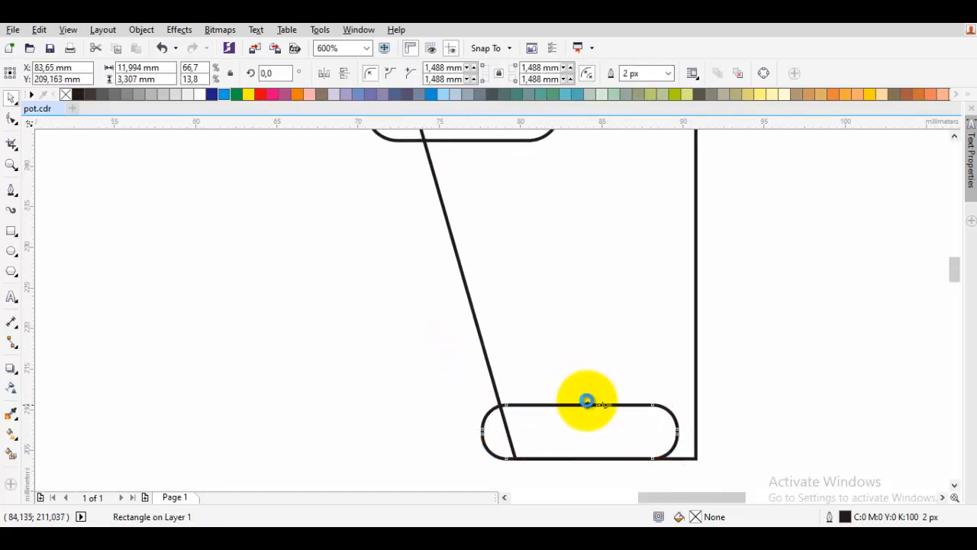
Slightly reduce the height of the upper rounded rectangle, keeping its top edge aligned with the body
scroll(586, 405, down, 2)
click(528, 259)
scroll(528, 267, up, 2)
drag(513, 264, 514, 266)
click(433, 288)
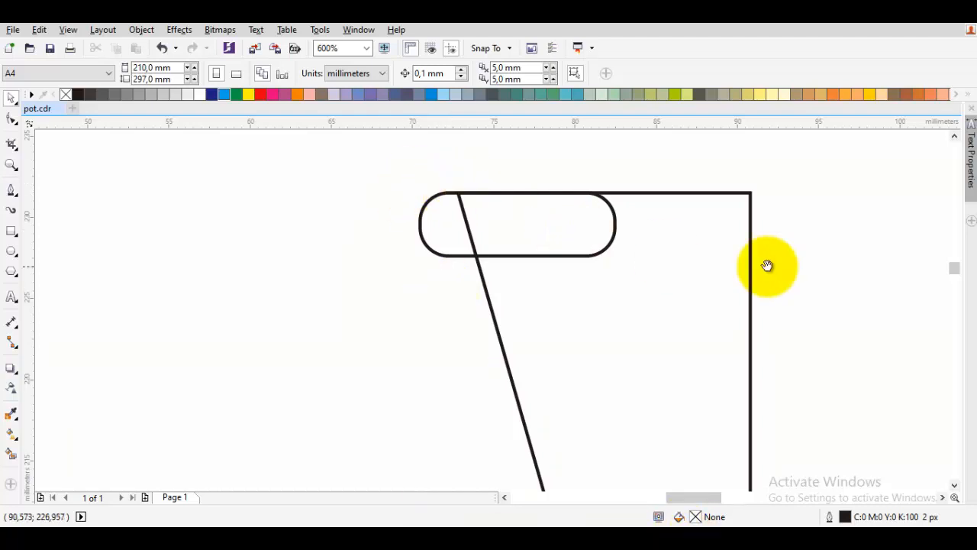
scroll(646, 229, down, 2)
scroll(654, 271, down, 2)
drag(698, 384, 438, 136)
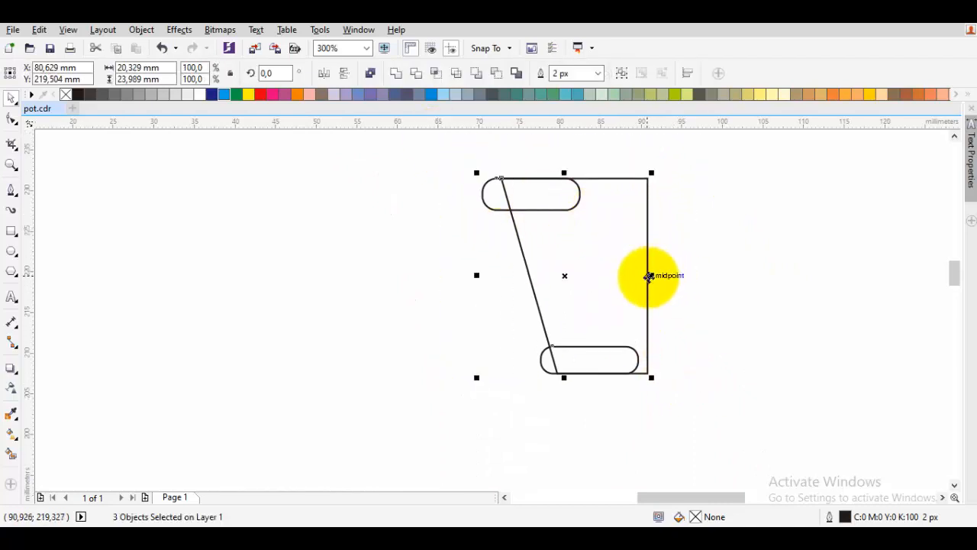
click(648, 277)
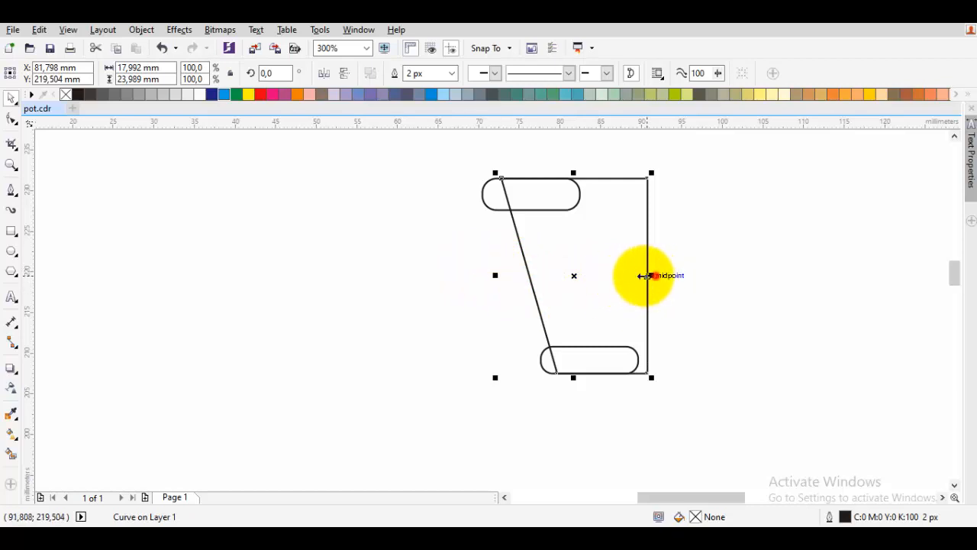
drag(652, 276, 498, 276)
right_click(498, 276)
key(ctrl+z)
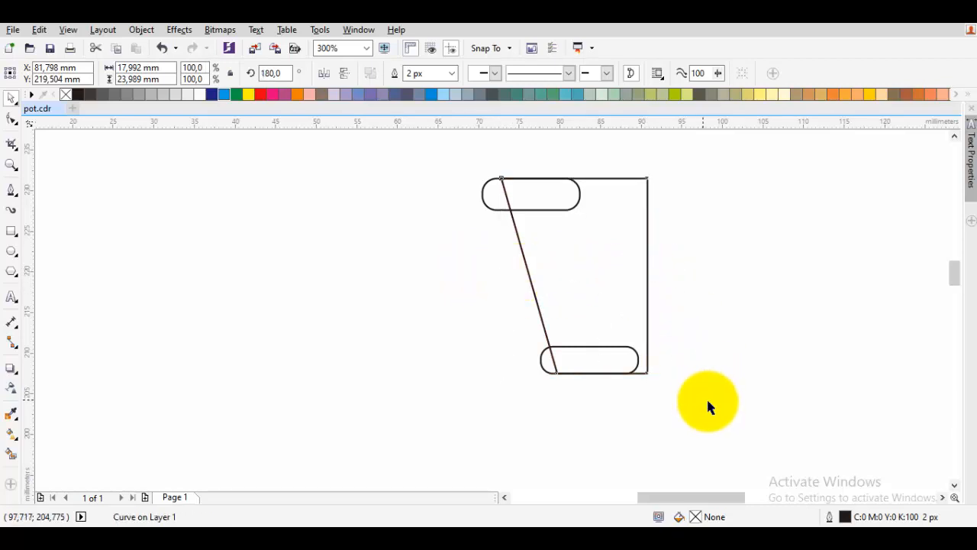
Mirror a copy of the three half-pot shapes to the right with a central overlap and weld all six into one outline
mouse_move(709, 404)
mouse_down()
mouse_move(450, 218)
mouse_move(467, 166)
mouse_up()
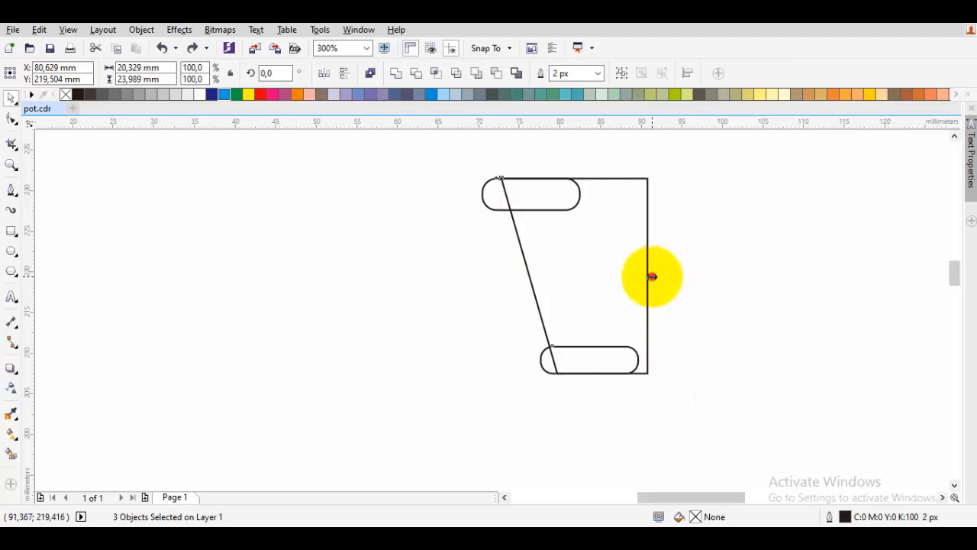
drag(652, 276, 634, 258)
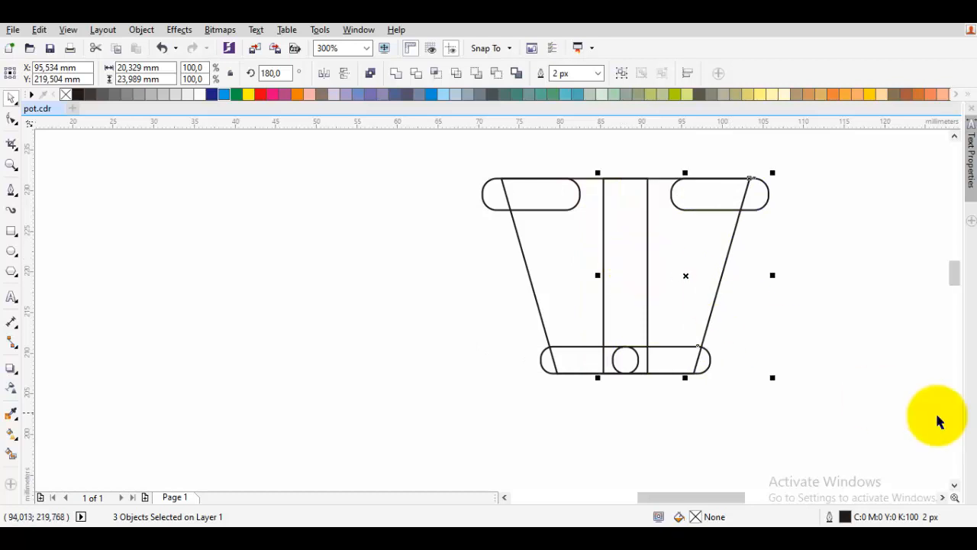
mouse_move(701, 321)
mouse_down()
mouse_move(692, 305)
mouse_move(707, 313)
mouse_up()
drag(845, 402, 394, 164)
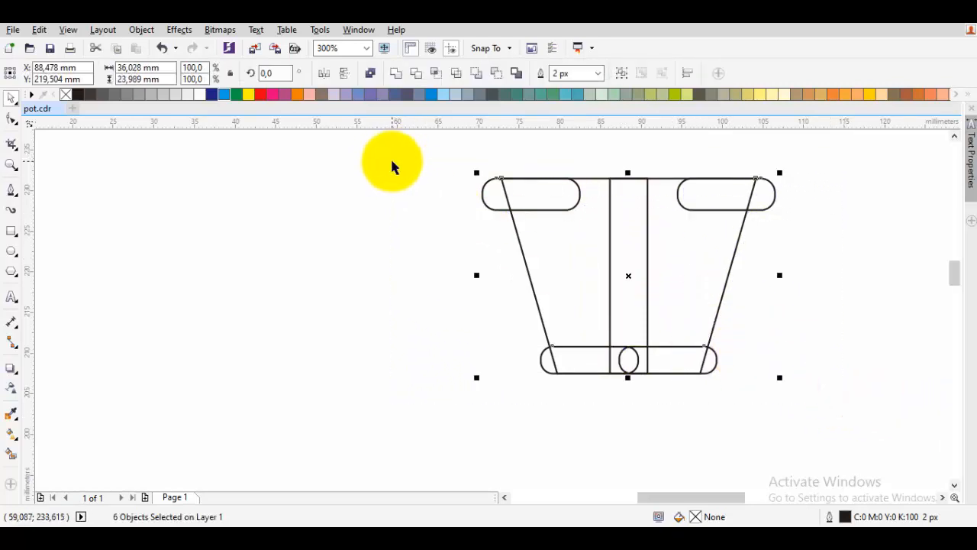
click(394, 72)
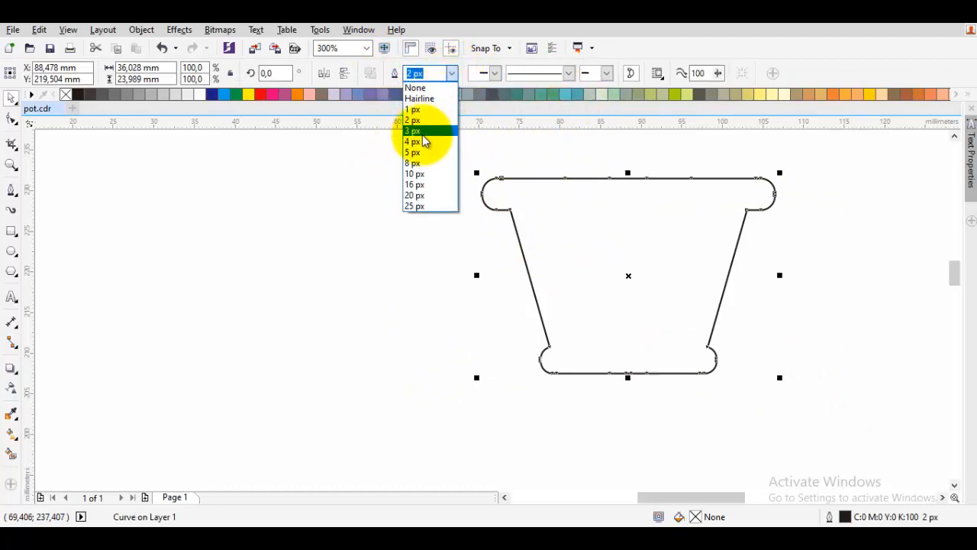
Set the outline width of the welded pot to 20 px
click(421, 184)
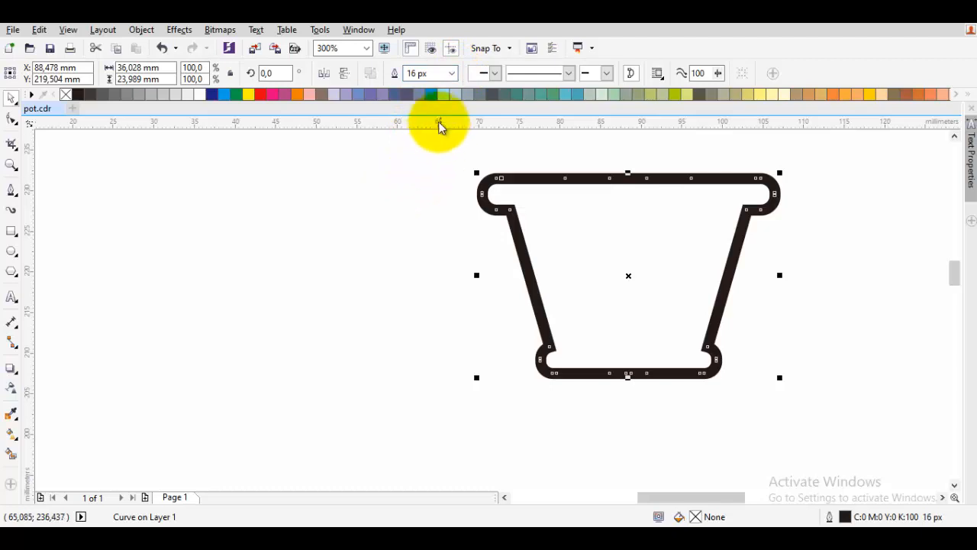
click(456, 74)
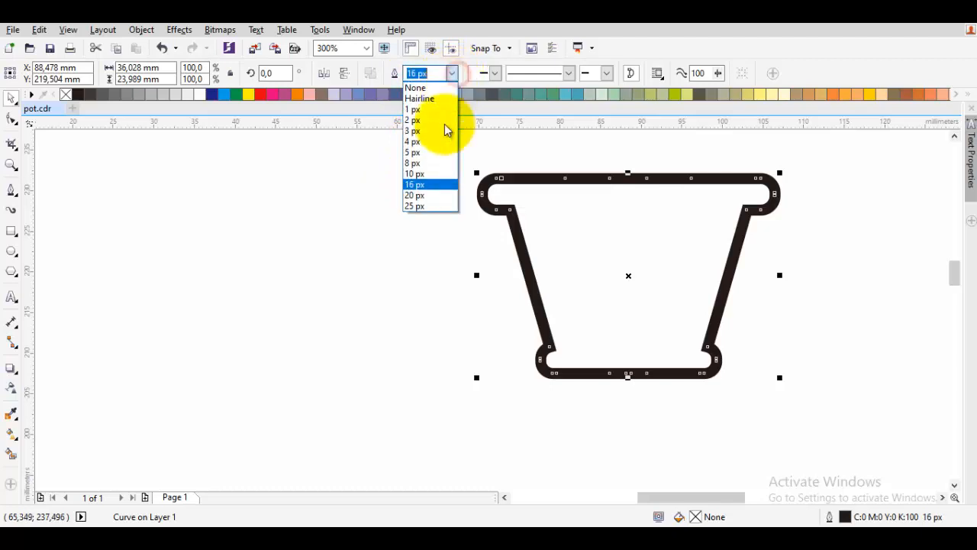
click(432, 196)
click(434, 196)
scroll(592, 263, down, 3)
click(541, 268)
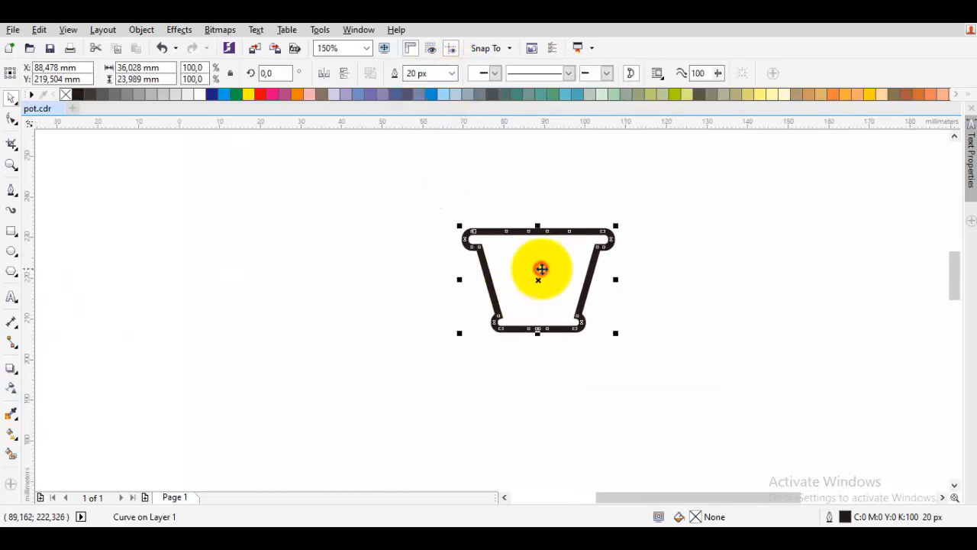
Fill the pot with the greyish green palette colour C20 M0 Y20 K20 and deselect it
scroll(541, 260, up, 3)
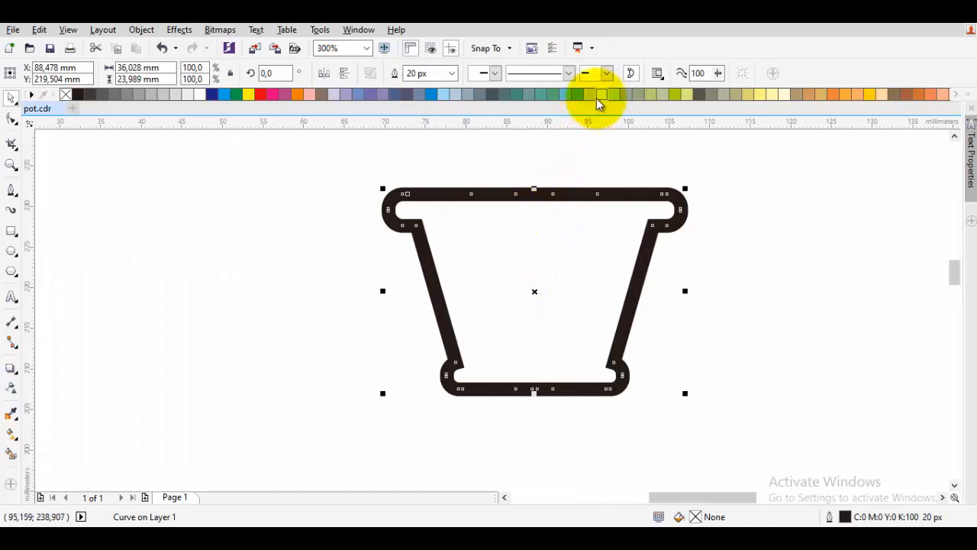
click(601, 98)
scroll(572, 262, up, 2)
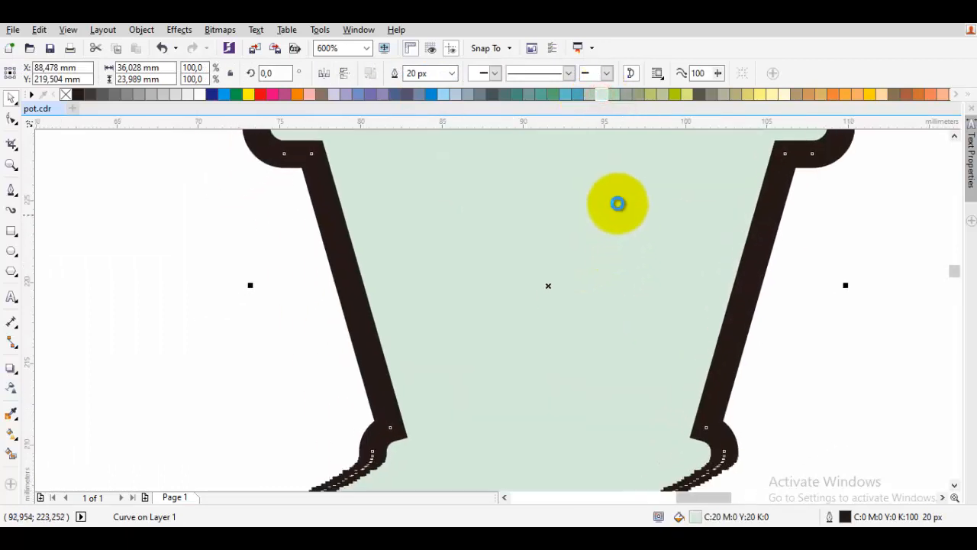
click(589, 94)
scroll(607, 237, down, 2)
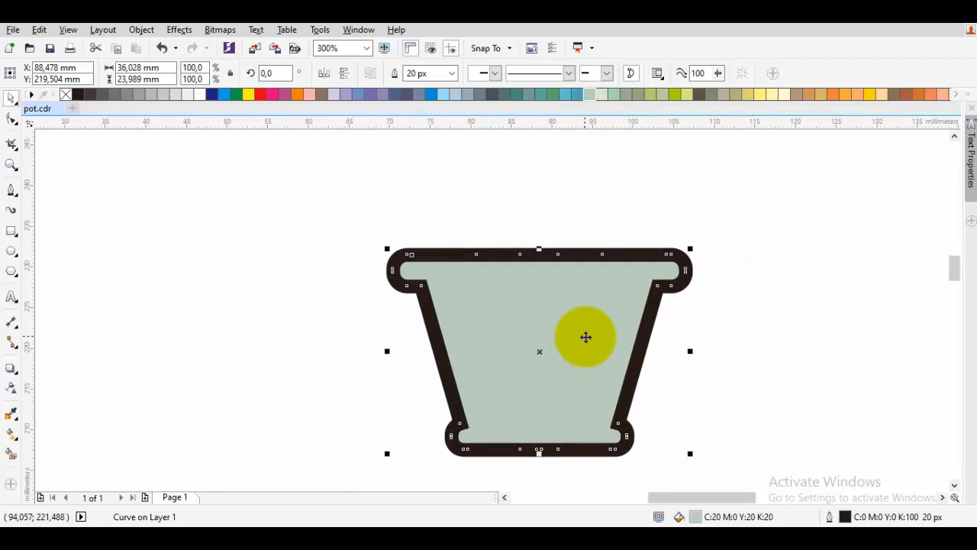
click(727, 353)
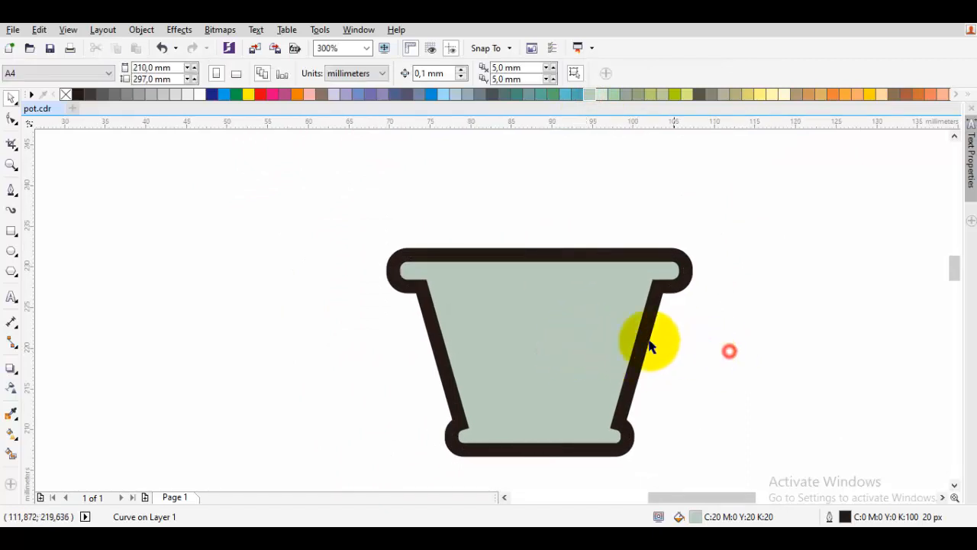
click(535, 317)
scroll(511, 317, up, 2)
drag(506, 306, 651, 276)
key(ctrl+z)
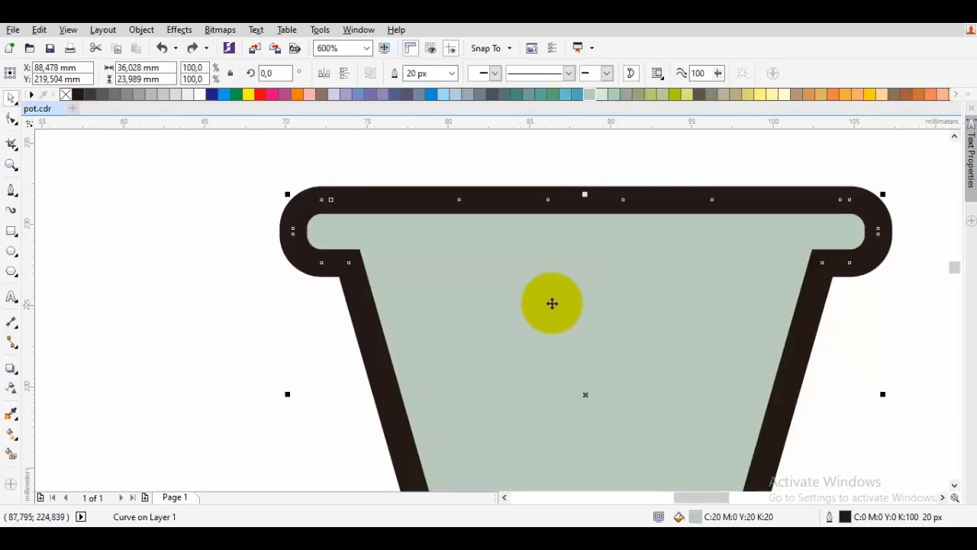
Convert the pot's outline into a separate object and give the green fill shape a yellow hairline outline
drag(539, 300, 530, 247)
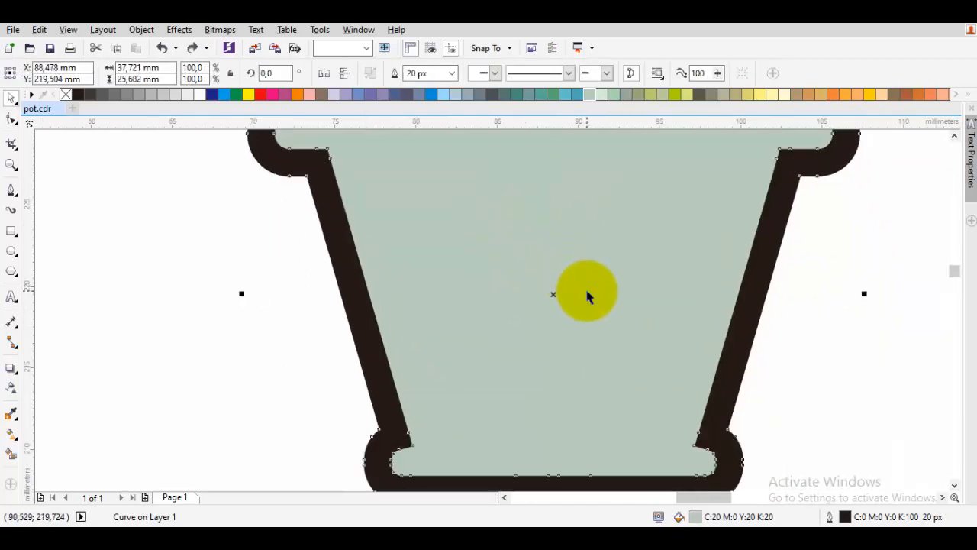
scroll(586, 296, down, 2)
drag(555, 262, 718, 264)
key(ctrl+z)
click(789, 292)
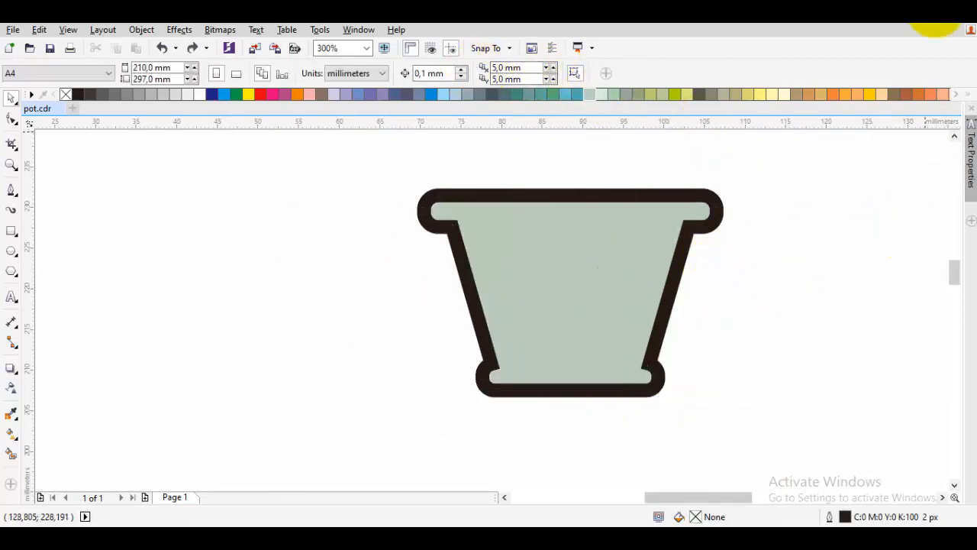
click(542, 255)
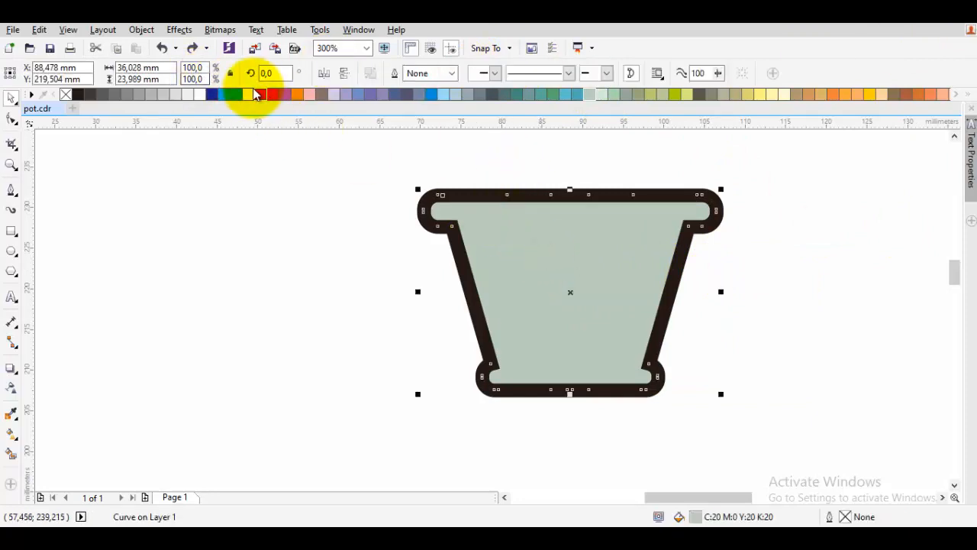
click(358, 236)
Reshape the inner corner nodes of the dark outline below the upper rim into two tapered points reaching toward the pot's centre
scroll(459, 212, up, 3)
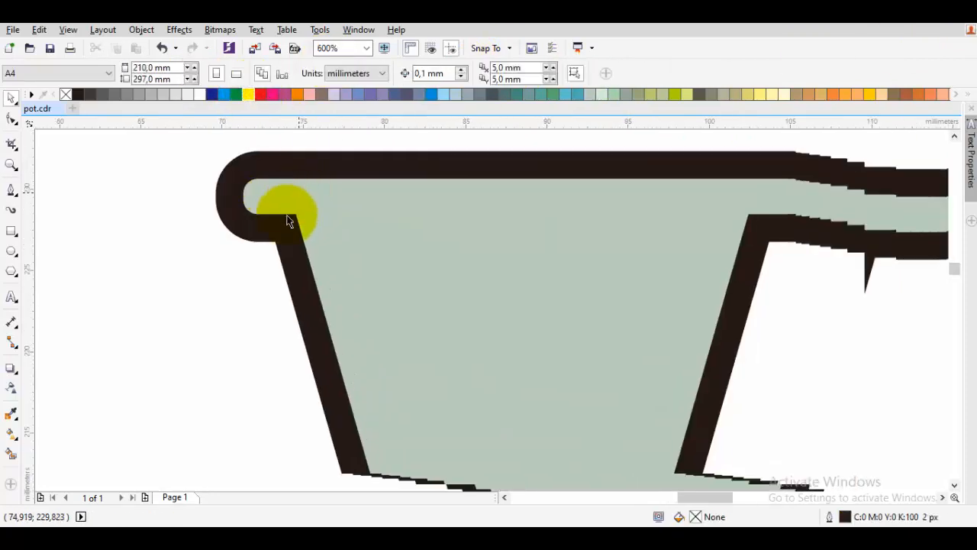
double_click(271, 226)
click(296, 214)
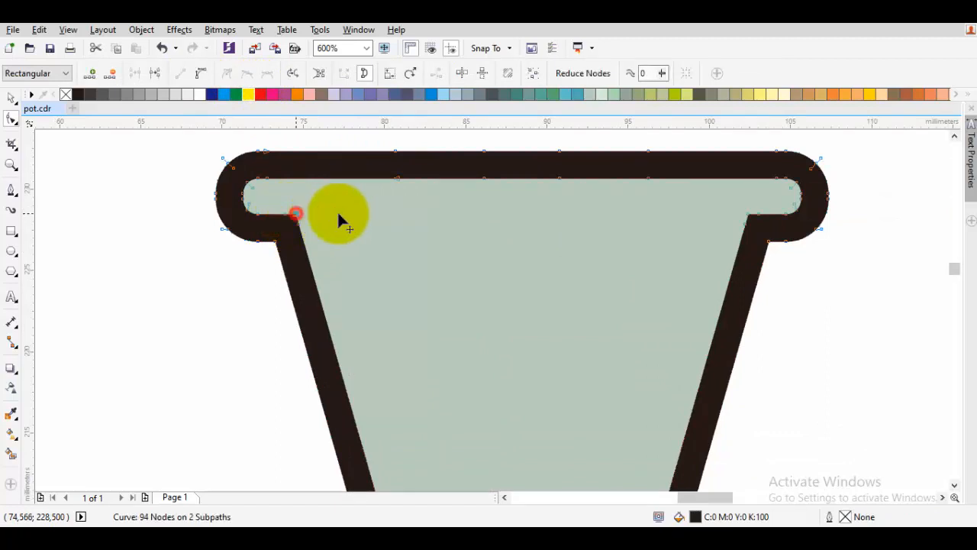
drag(512, 216, 511, 215)
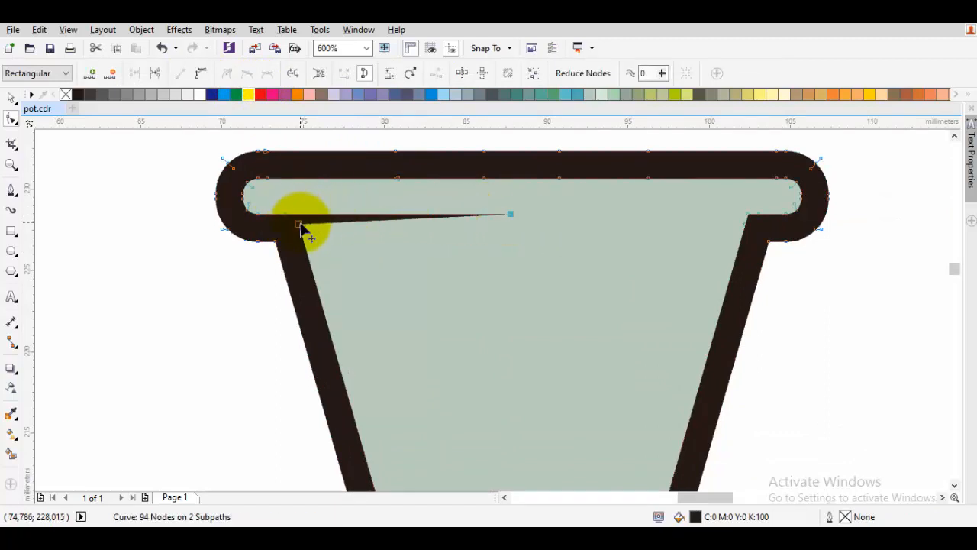
drag(302, 237, 302, 239)
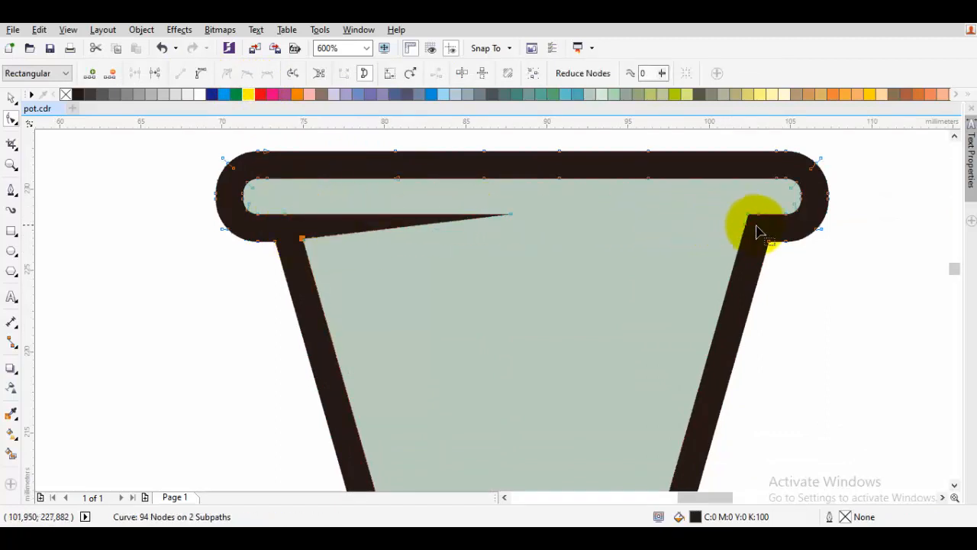
drag(713, 212, 547, 216)
mouse_move(748, 236)
mouse_down()
mouse_move(749, 247)
mouse_move(730, 237)
mouse_up()
scroll(731, 238, down, 3)
click(788, 279)
Pull the inner corner nodes of the dark outline above the base toward the centre to form two tapered points
scroll(660, 327, up, 4)
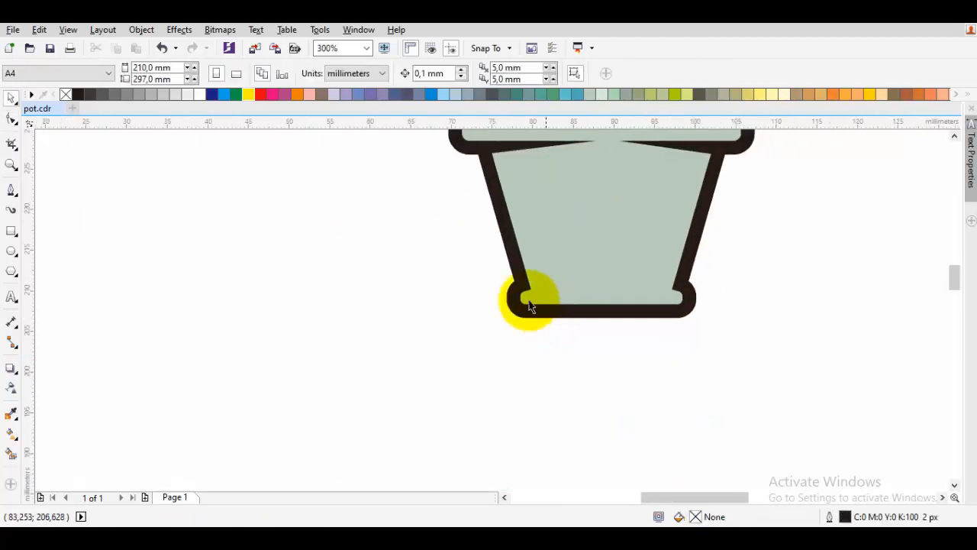
click(525, 288)
key(F10)
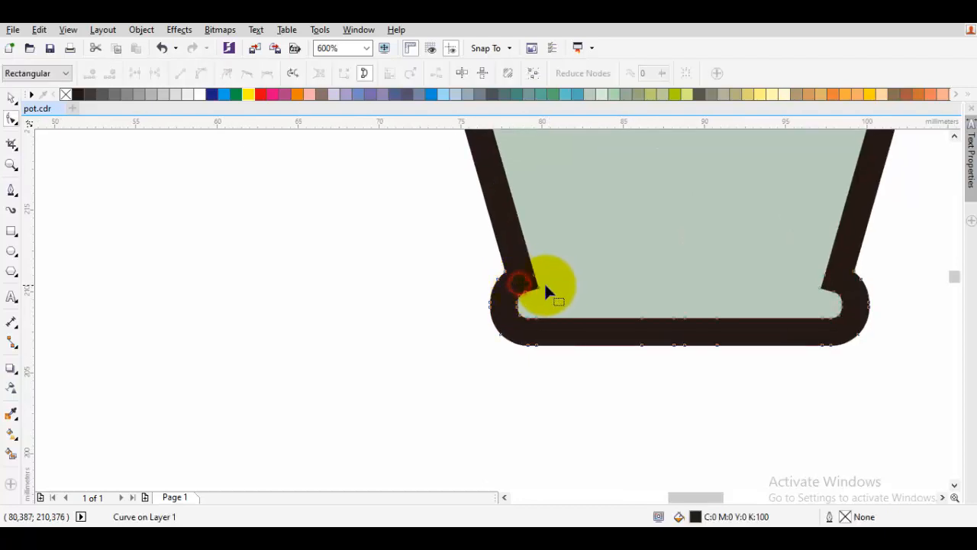
drag(540, 288, 720, 285)
click(539, 275)
scroll(537, 281, up, 2)
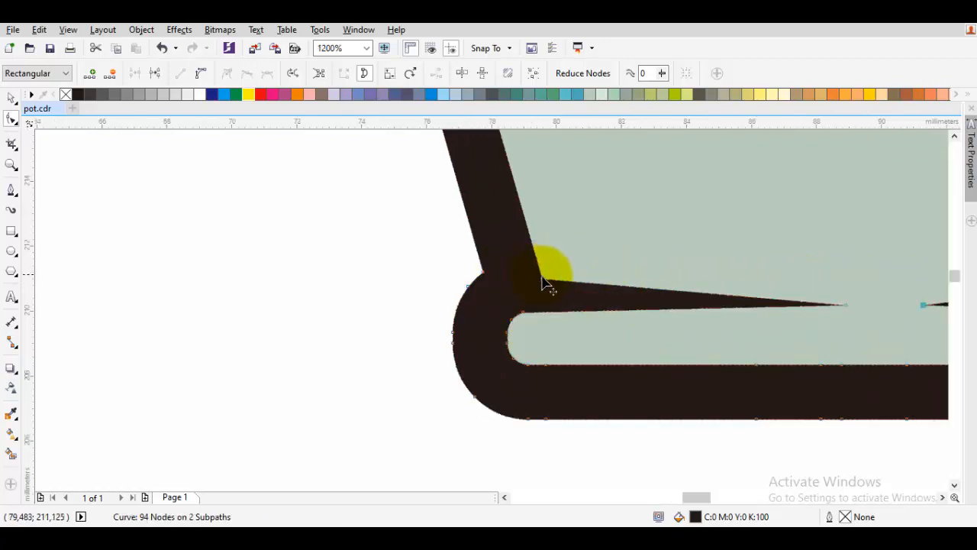
Raise the outer nodes of both tapered points above the base slightly to thicken them, and deselect the outline object
drag(544, 284, 539, 267)
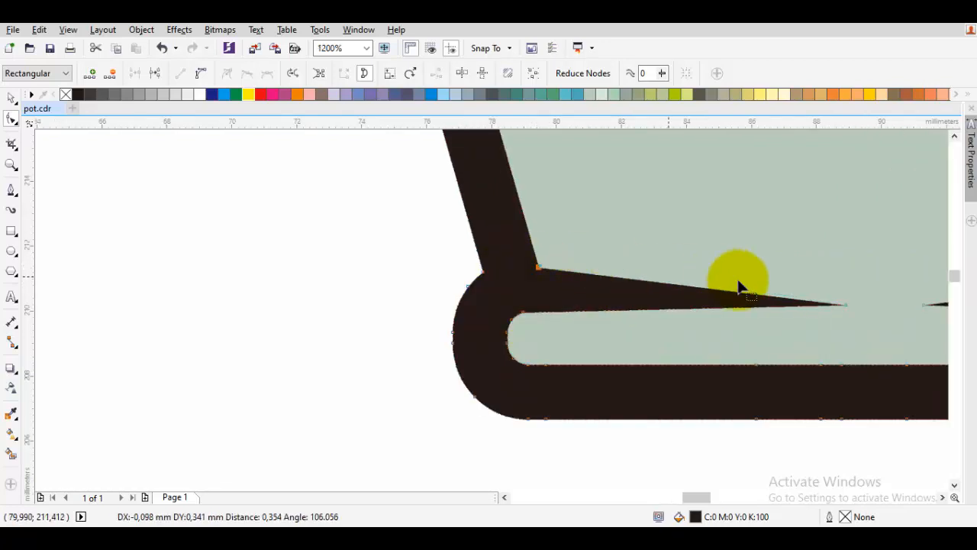
drag(739, 284, 365, 294)
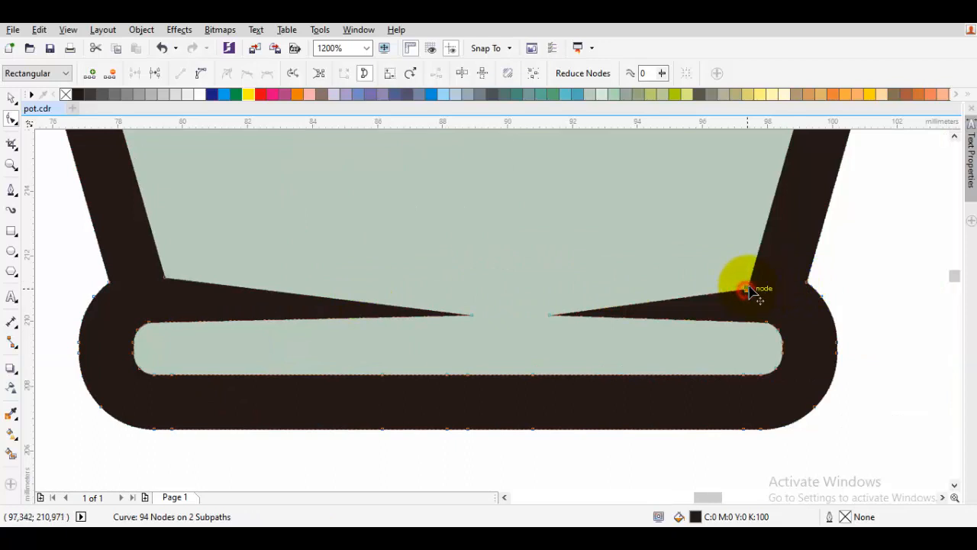
drag(752, 293, 751, 284)
key(space)
scroll(744, 288, down, 4)
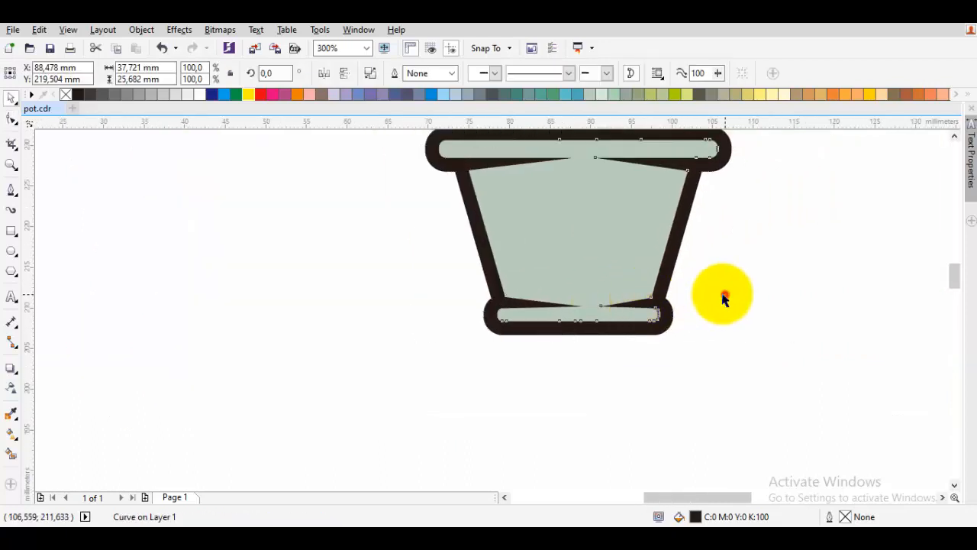
click(724, 298)
scroll(679, 259, down, 2)
scroll(616, 240, up, 2)
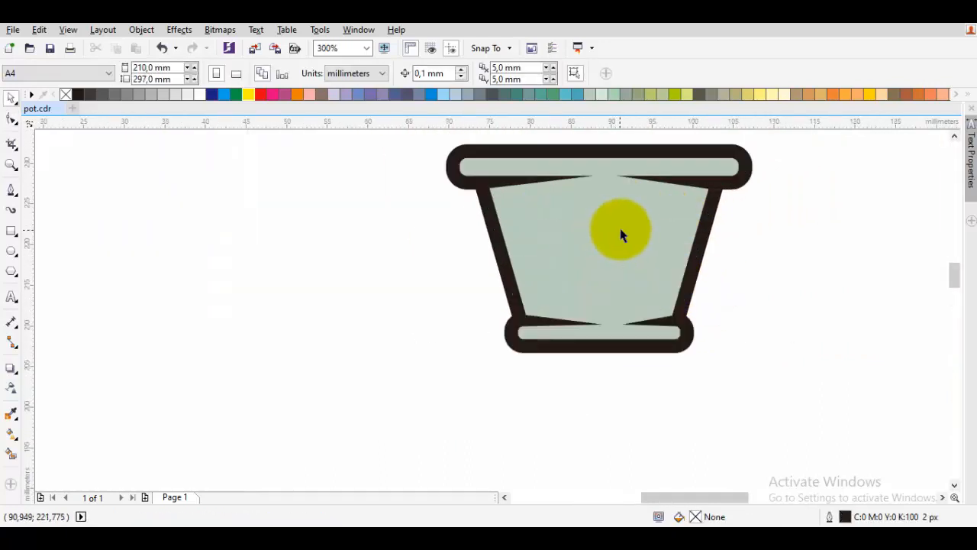
click(633, 237)
drag(754, 268, 758, 269)
key(ctrl+z)
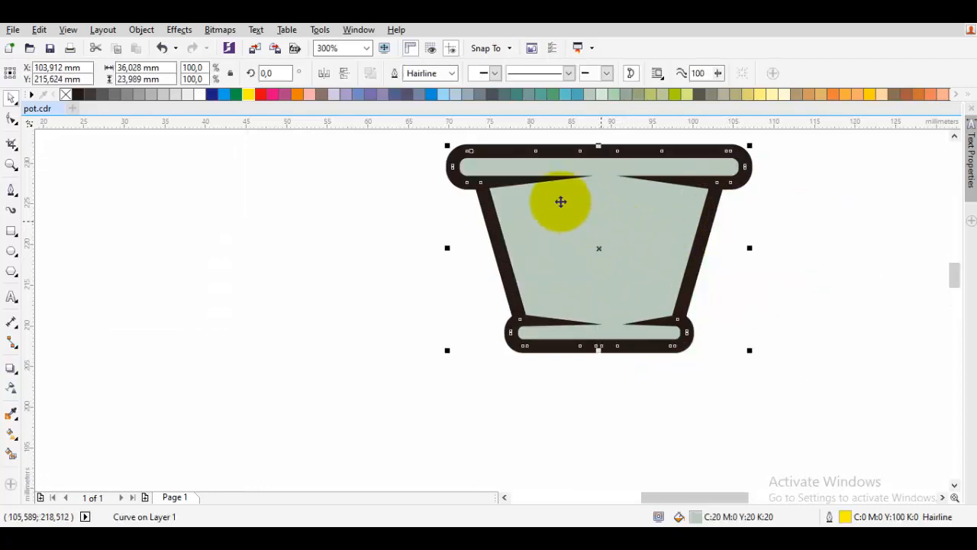
scroll(519, 175, up, 1)
key(Escape)
drag(526, 186, 516, 240)
key(p)
drag(538, 161, 430, 184)
key(space)
scroll(484, 252, down, 1)
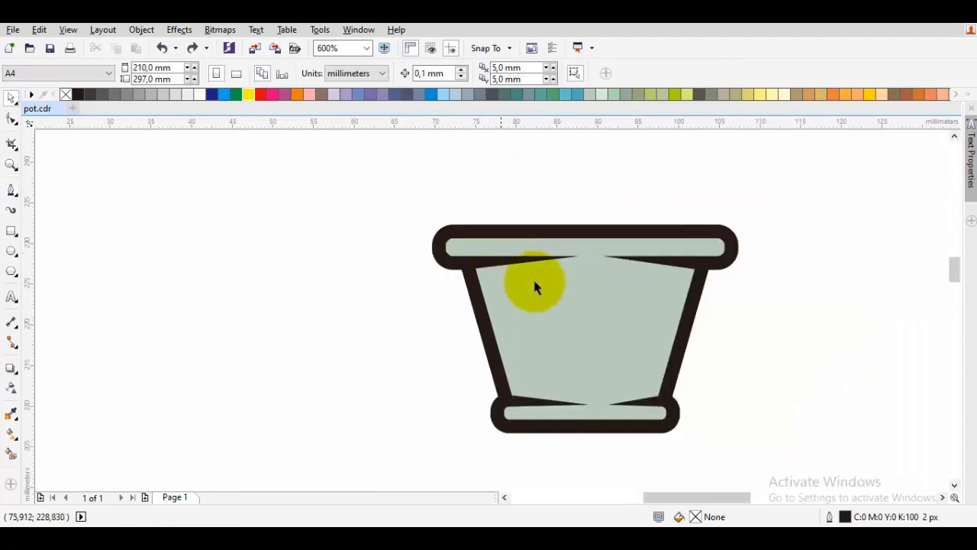
Place a copy of the green fill shape shifted horizontally to the right, centred at about X 91.3 mm
mouse_move(548, 284)
mouse_down()
mouse_move(517, 252)
mouse_move(513, 262)
mouse_move(371, 262)
mouse_move(572, 260)
mouse_move(555, 260)
mouse_up()
scroll(463, 262, up, 1)
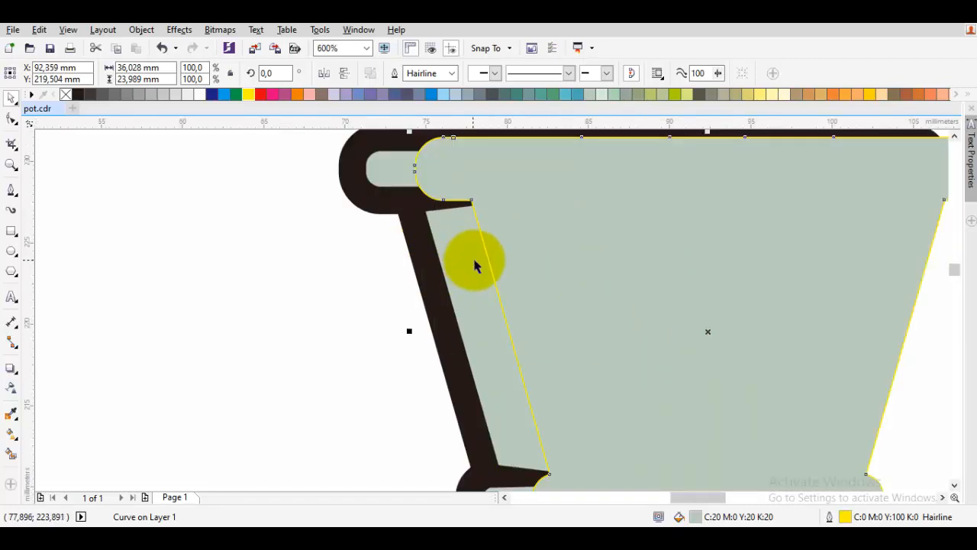
scroll(476, 262, down, 1)
drag(539, 255, 531, 256)
scroll(476, 269, up, 2)
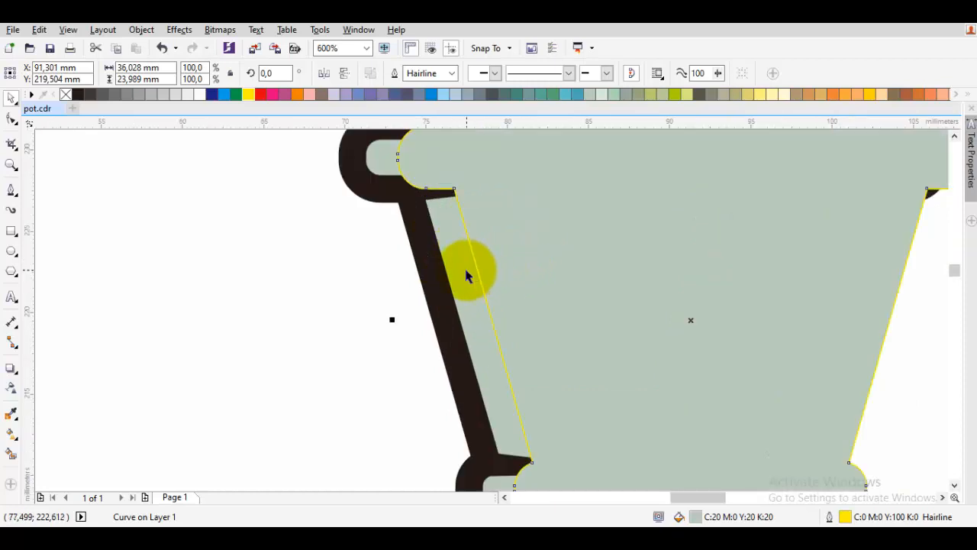
scroll(467, 275, down, 2)
scroll(464, 258, up, 2)
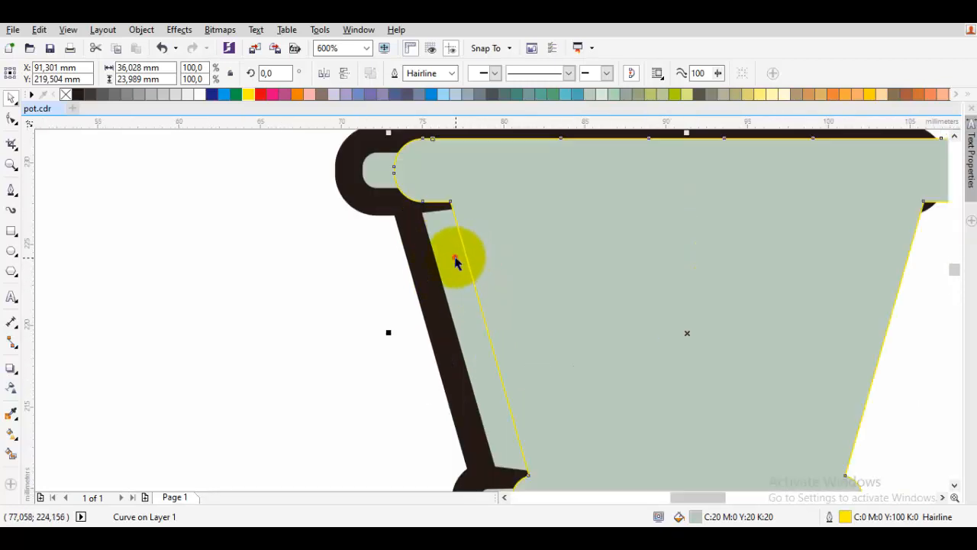
Intersect the shifted copy with the original green fill shape to create their overlap as a new shape
shift+click(456, 259)
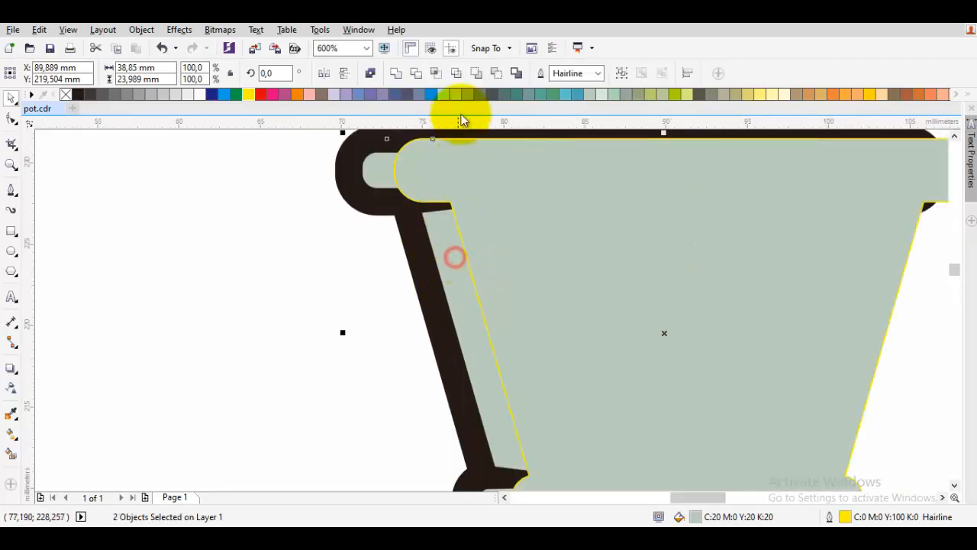
click(439, 74)
scroll(550, 202, down, 2)
key(Escape)
Move the shifted copy of the fill shape horizontally to the left, centred at about X 84.5 mm
click(737, 193)
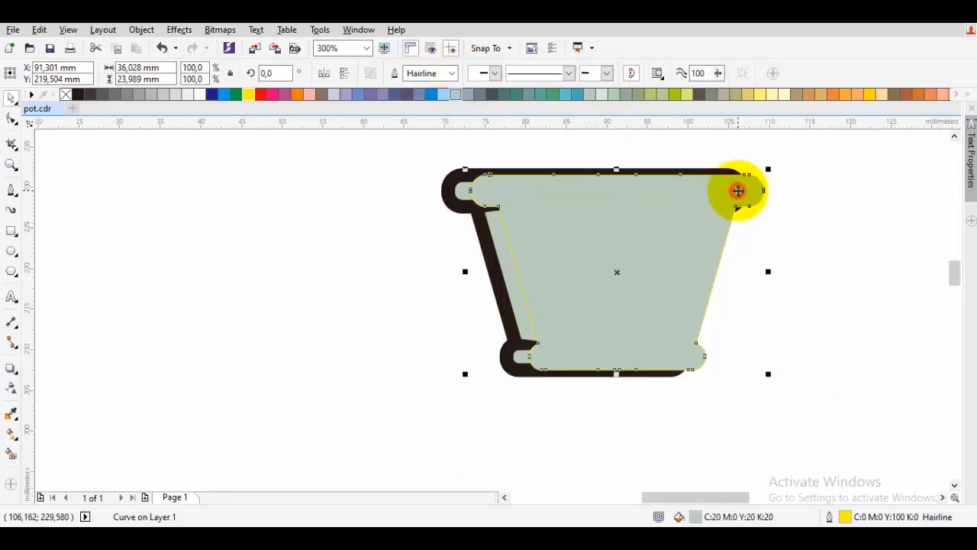
drag(736, 196, 675, 197)
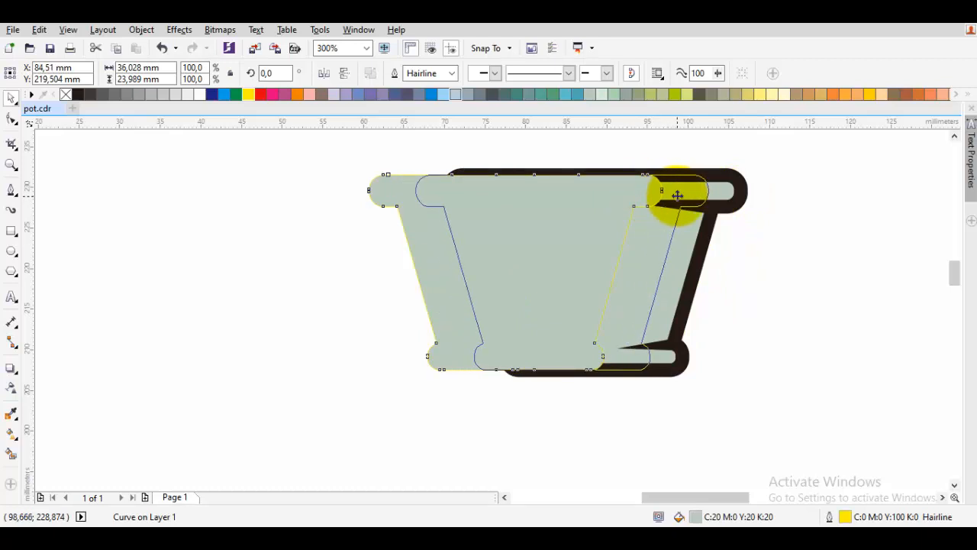
drag(677, 195, 679, 197)
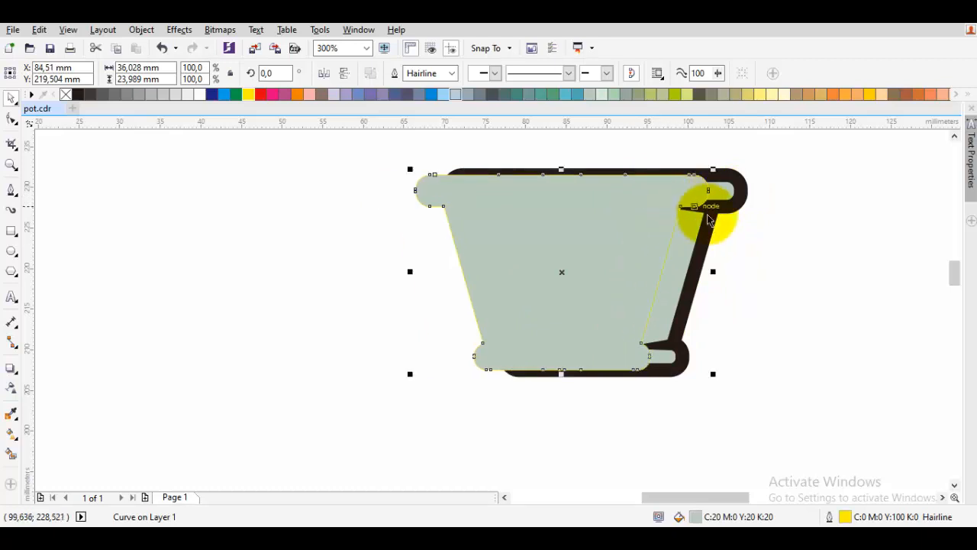
Intersect the left-shifted copy with the fill shape beneath it and delete the copy
shift+click(684, 246)
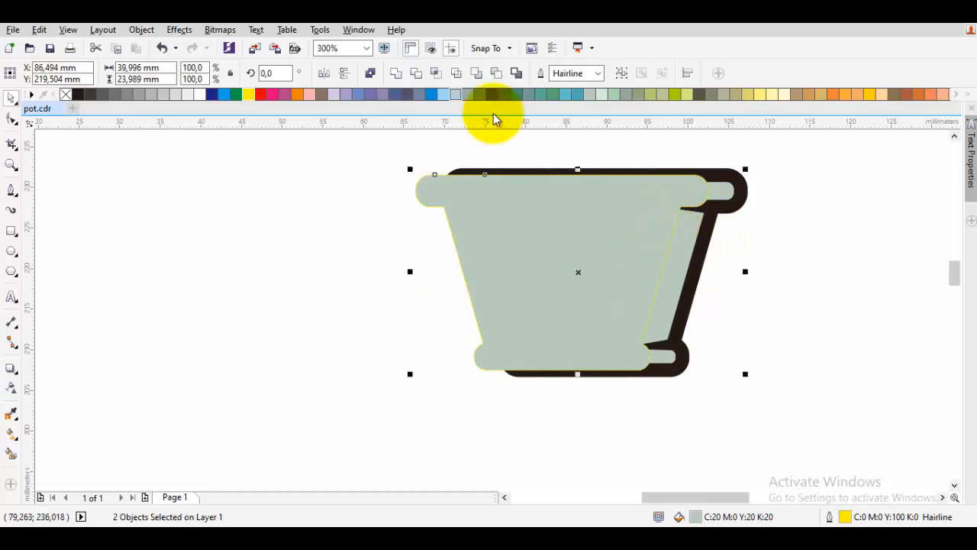
click(437, 74)
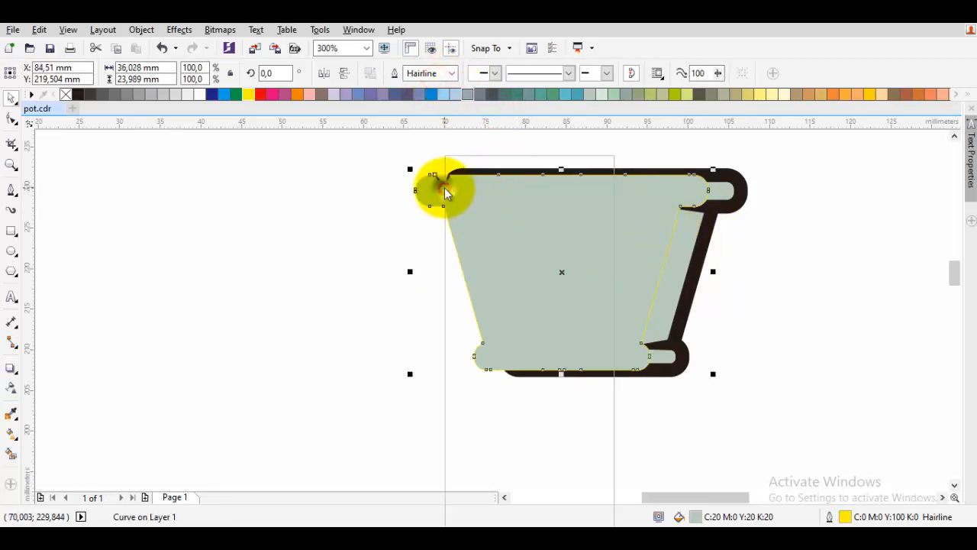
right_click(446, 193)
click(489, 314)
key(F10)
click(622, 273)
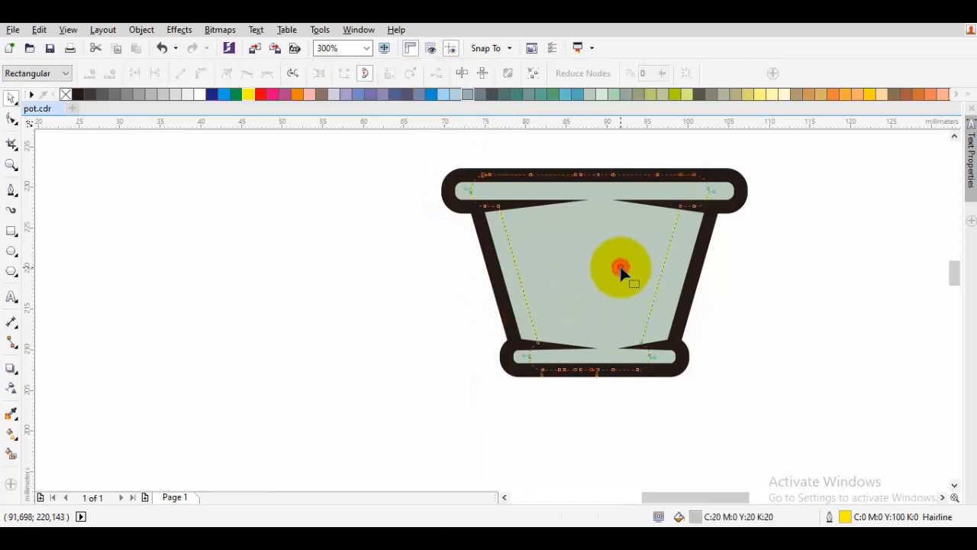
scroll(613, 221, up, 2)
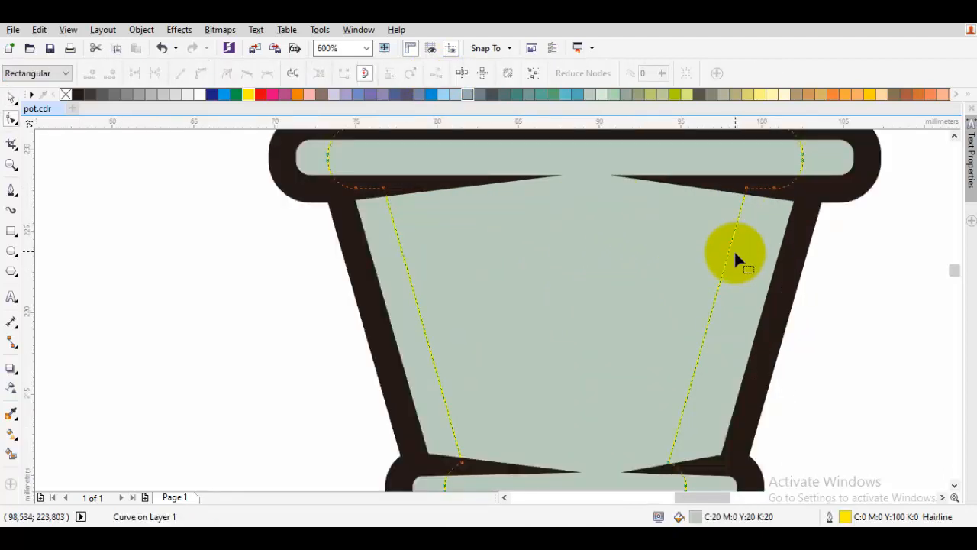
scroll(396, 281, down, 2)
key(space)
Fill the original pot shape with a lighter green for the left strip and the right-strip shape with C45 M18 Y44 K0
click(401, 285)
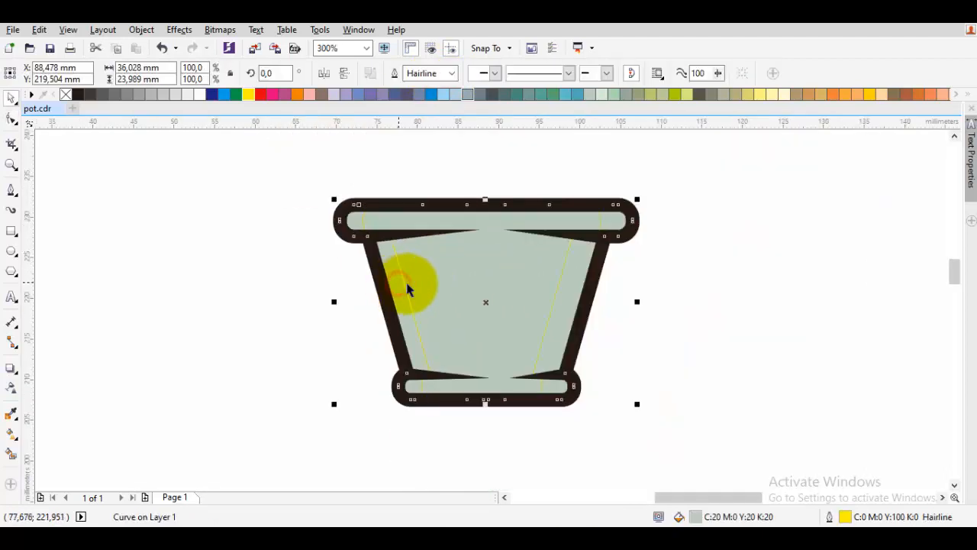
click(602, 95)
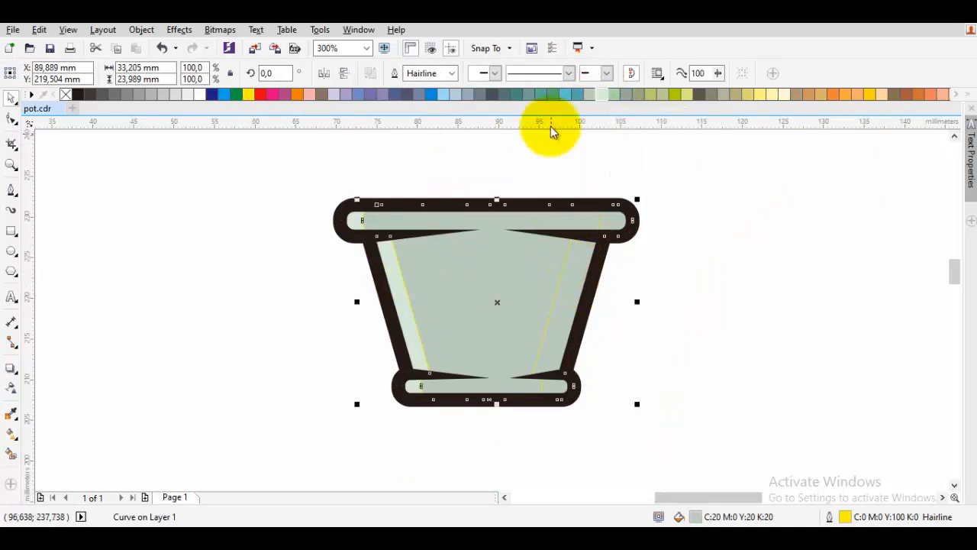
click(590, 97)
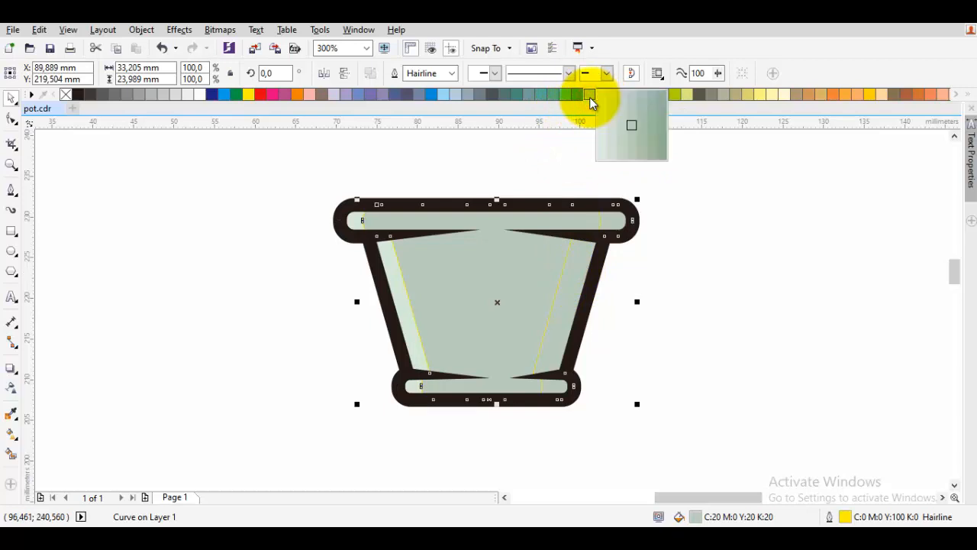
click(654, 141)
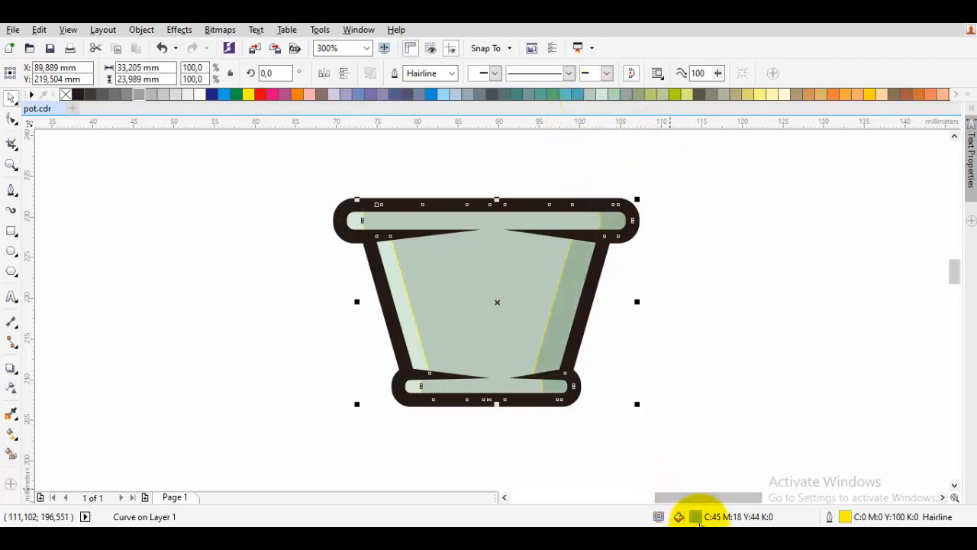
Edit the right-strip shape's uniform fill to a slightly darker, greyer green and deselect it
double_click(697, 518)
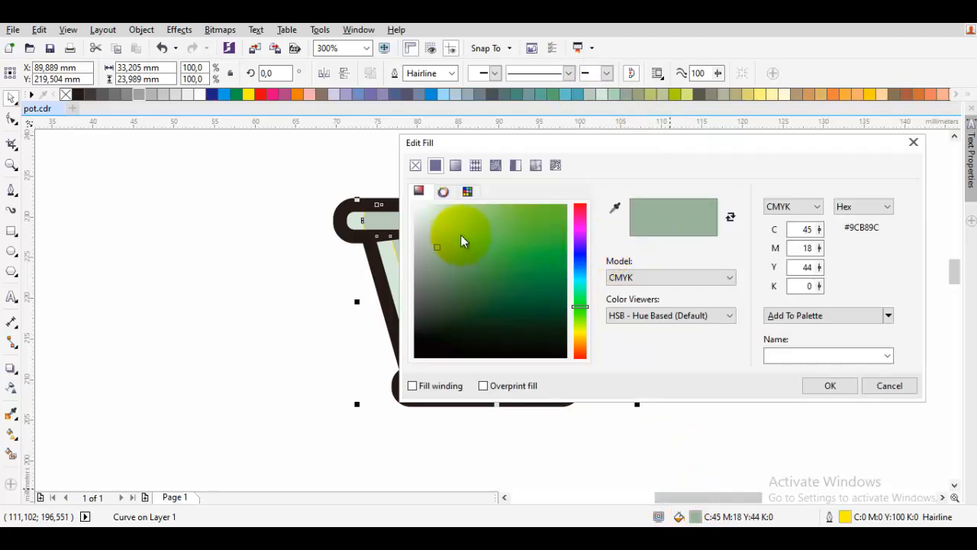
click(443, 256)
drag(523, 149, 822, 119)
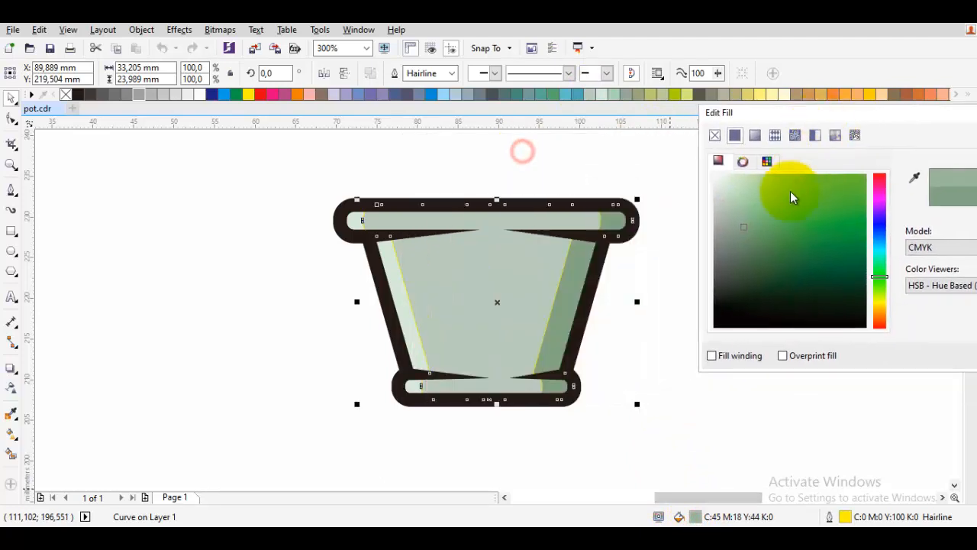
key(Return)
click(720, 229)
scroll(676, 234, down, 1)
scroll(564, 226, up, 2)
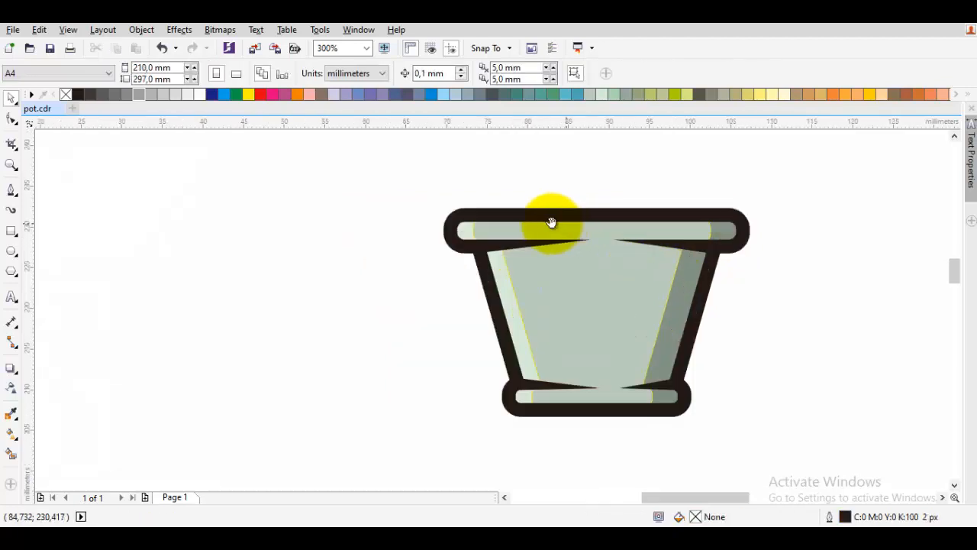
scroll(534, 313, down, 2)
drag(709, 410, 348, 176)
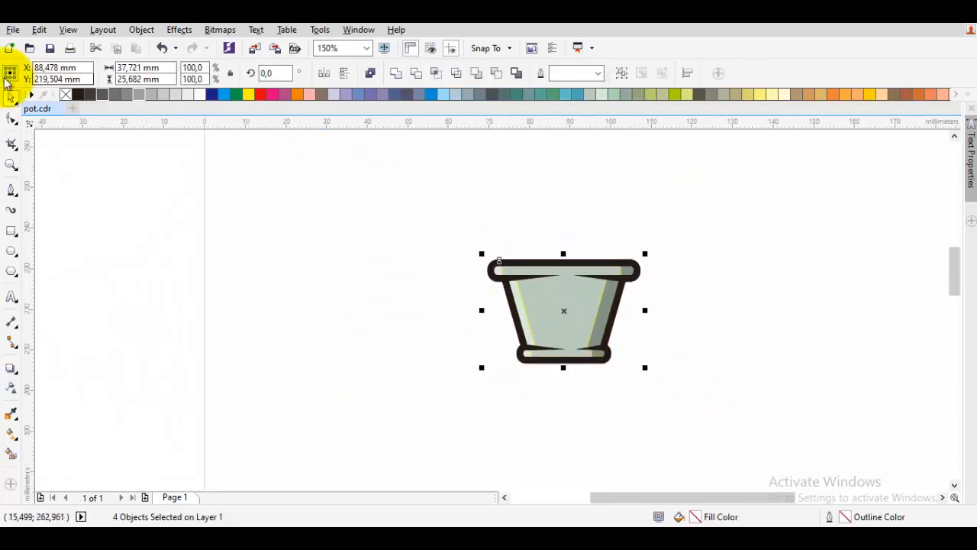
click(175, 199)
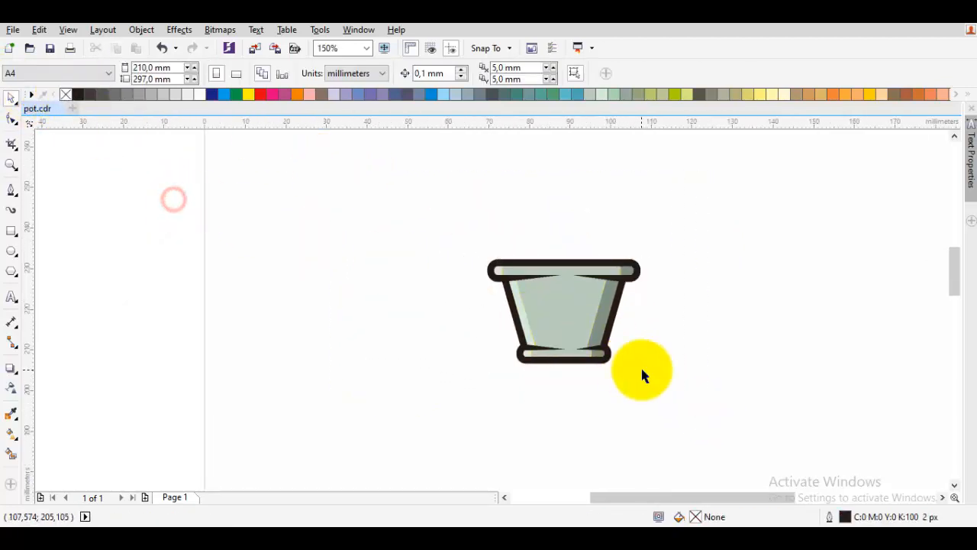
Draw a closed zigzag shape, about 8.3 by 4.7 mm, over the right end of the pot's base with the Pen tool
scroll(641, 365, up, 2)
scroll(547, 307, up, 1)
drag(547, 307, 670, 305)
key(p)
scroll(602, 327, up, 1)
scroll(602, 327, down, 1)
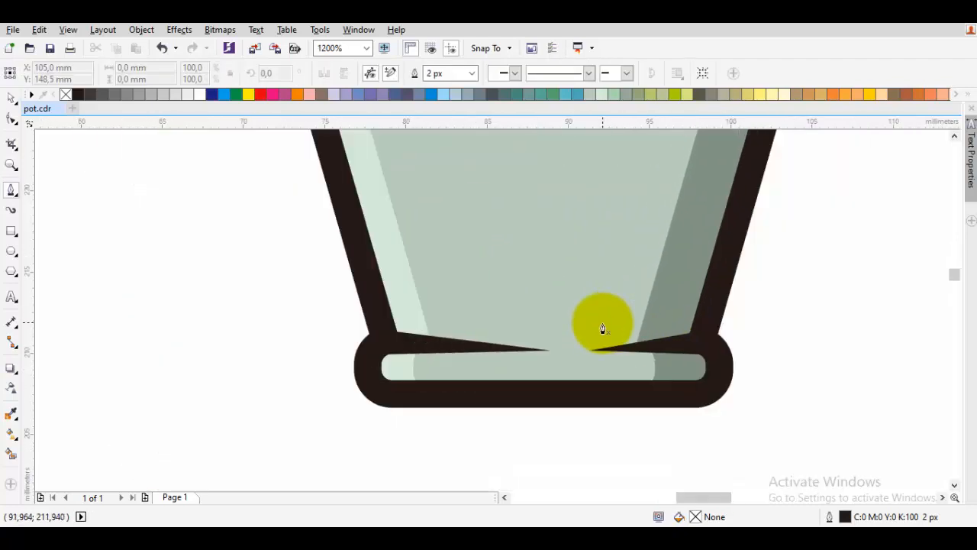
scroll(597, 327, up, 2)
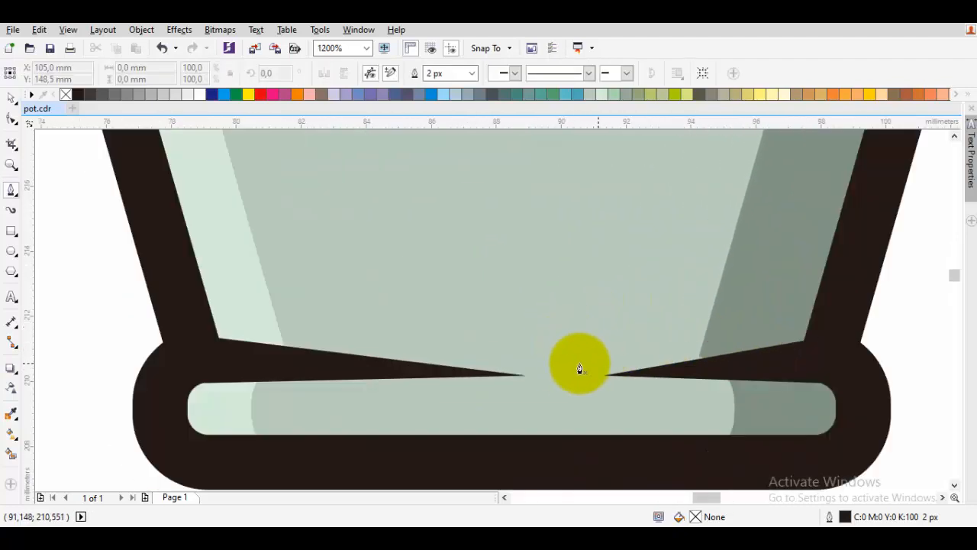
drag(466, 351, 494, 353)
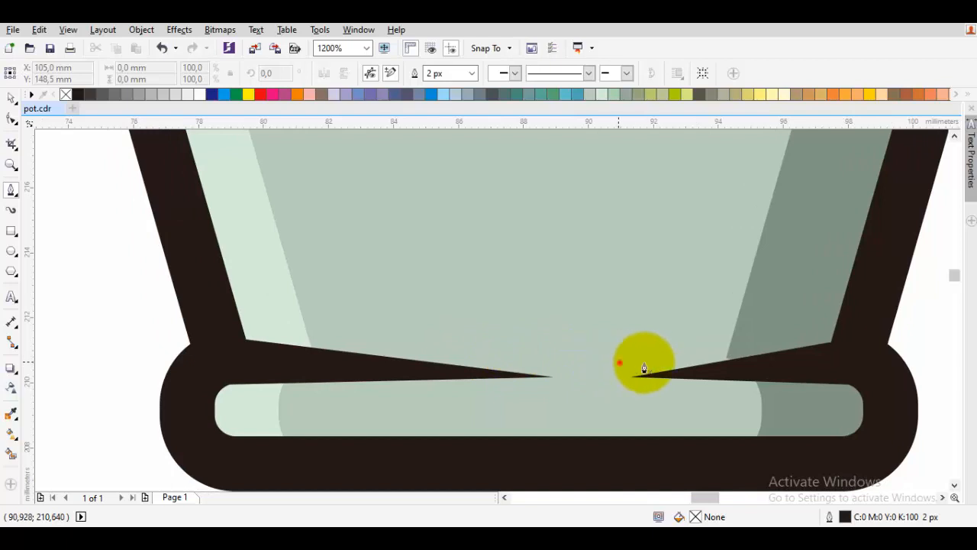
drag(644, 368, 843, 315)
click(854, 304)
drag(832, 422, 849, 377)
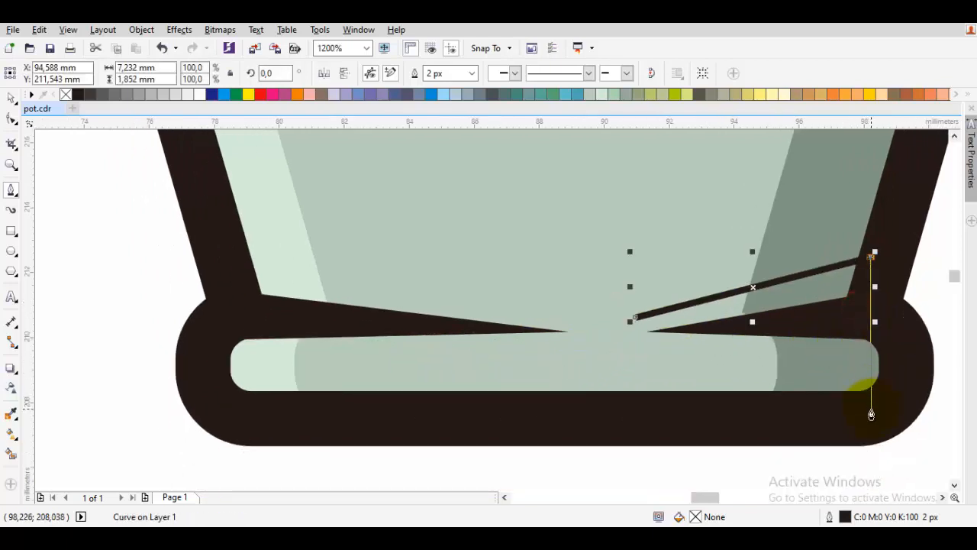
click(871, 409)
click(601, 392)
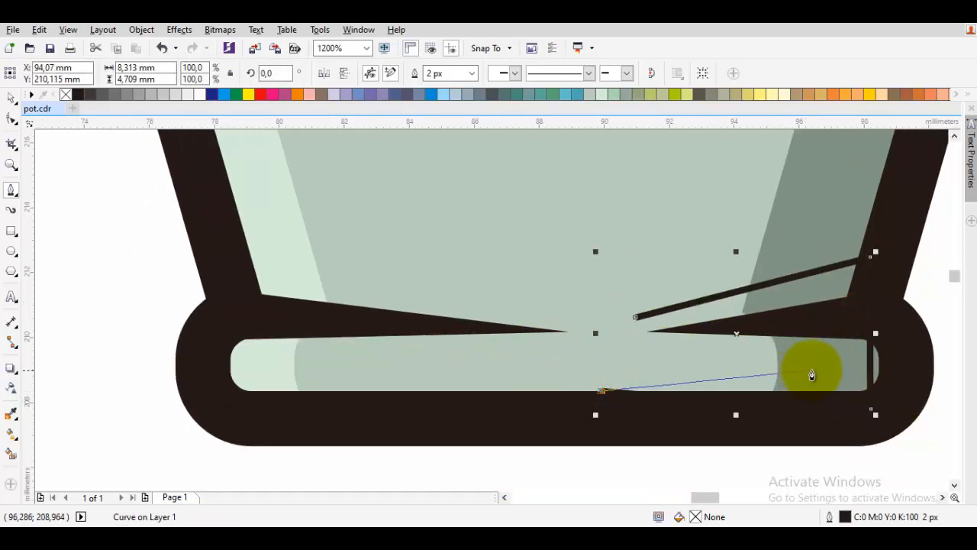
click(811, 370)
click(814, 321)
click(635, 319)
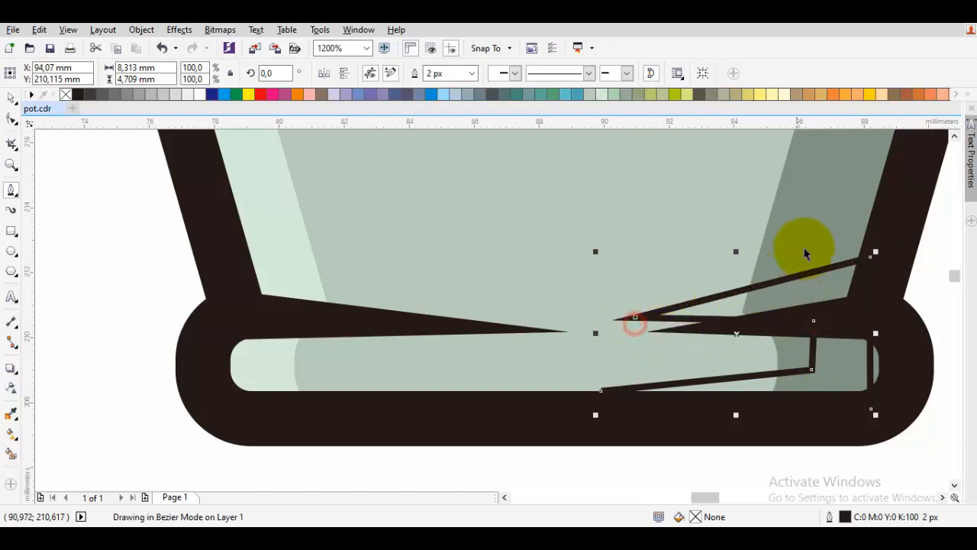
Try to weld the drawn zigzag shape to the dark right-hand shadow fill and undo it
key(space)
shift+click(806, 239)
click(398, 72)
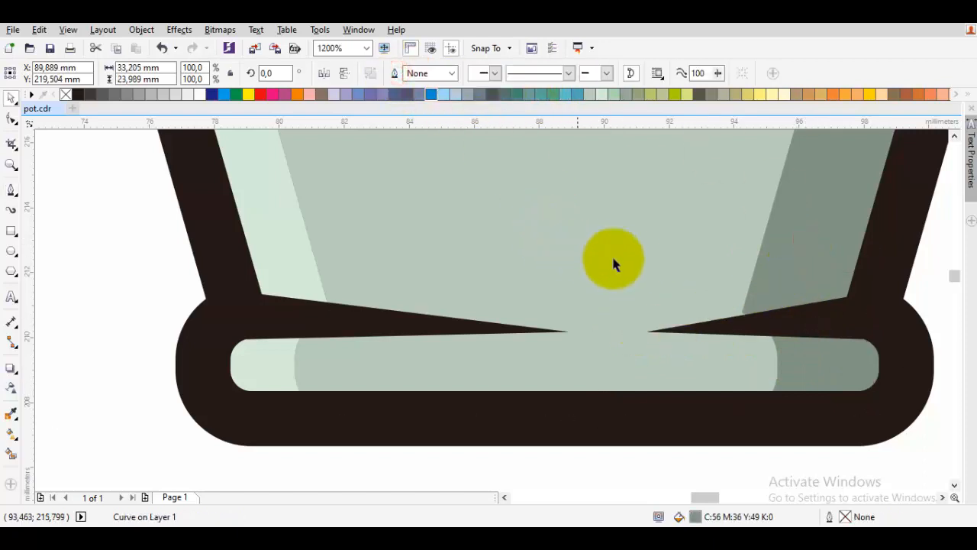
key(Escape)
scroll(632, 260, down, 1)
key(ctrl+z)
scroll(713, 278, up, 1)
key(Escape)
Try to weld the zigzag shape to the middle fill, undo it and delete the zigzag shape
click(717, 262)
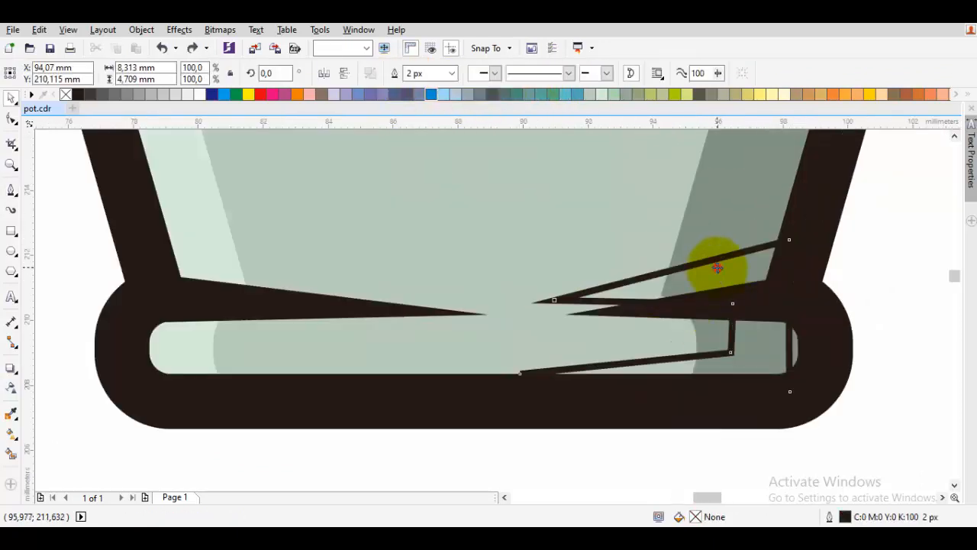
shift+click(648, 237)
click(395, 74)
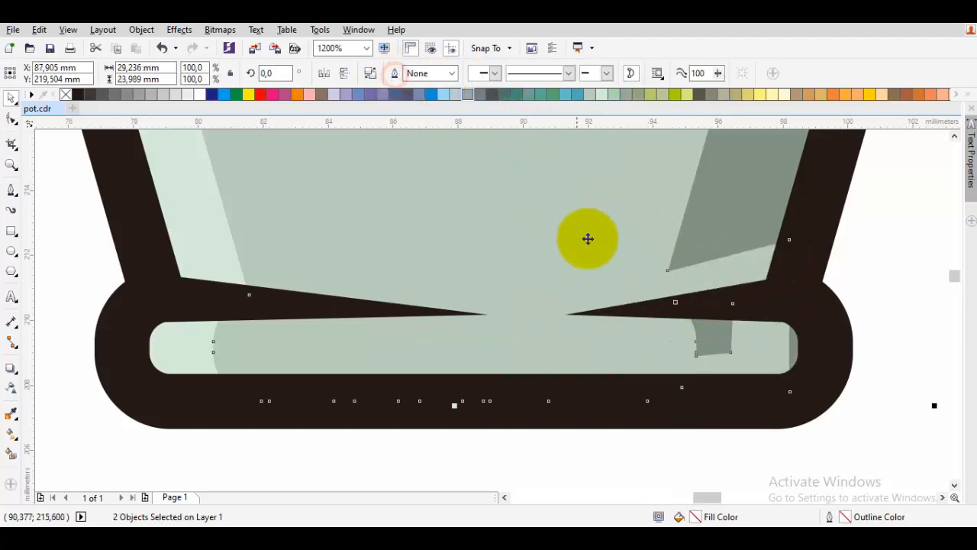
scroll(630, 255, down, 1)
click(678, 273)
click(742, 291)
key(ctrl+z)
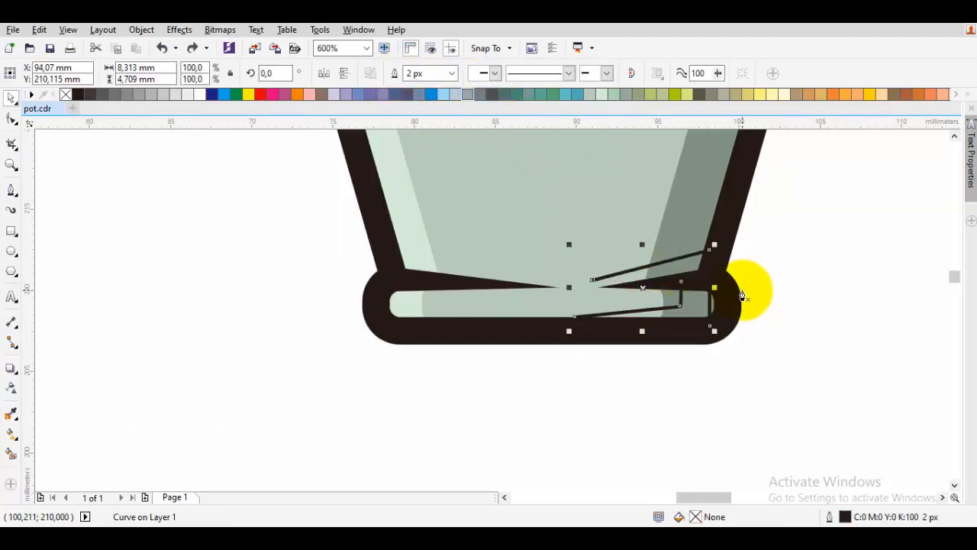
key(Delete)
Draw a new closed zigzag shape with the Pen tool across the right base corner, with points reaching inward above and below the base line
middle_click(677, 277)
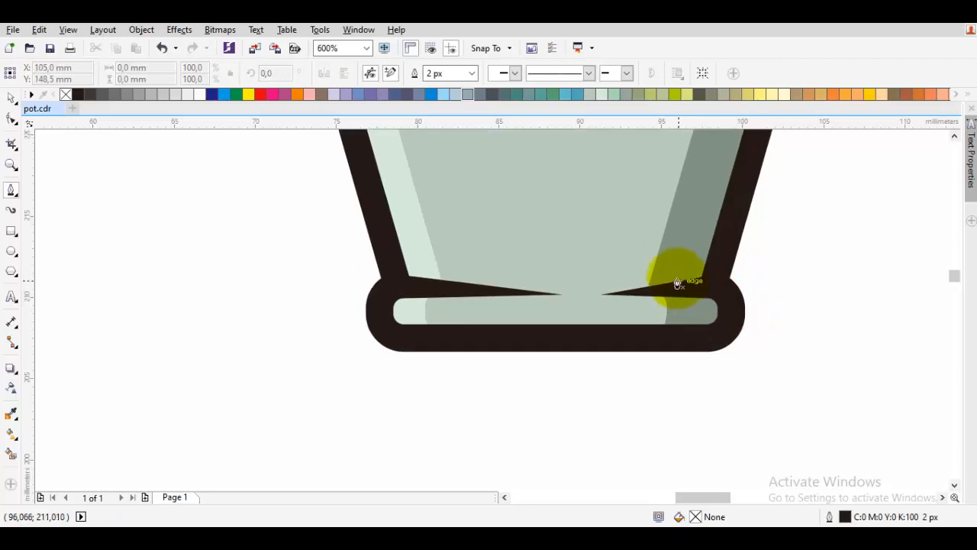
click(682, 245)
click(582, 294)
double_click(686, 295)
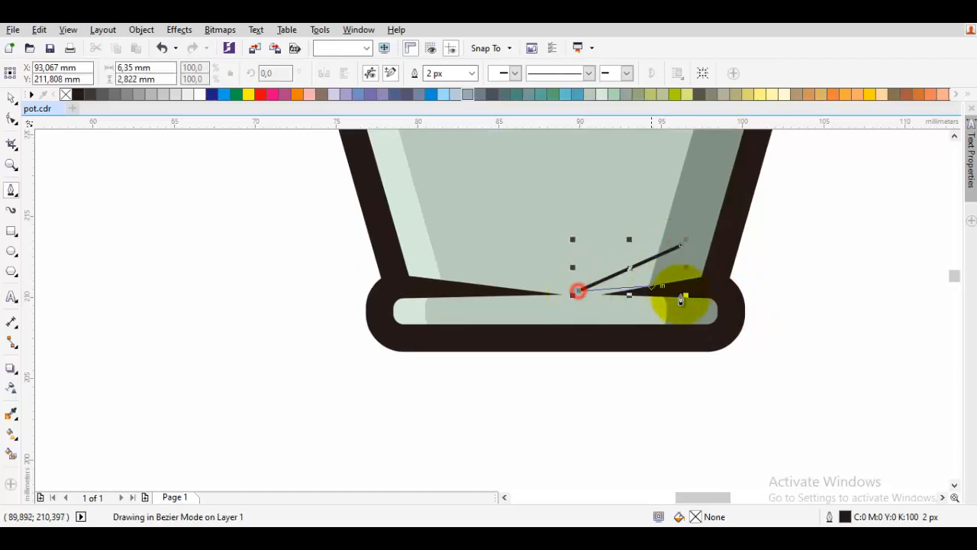
click(697, 314)
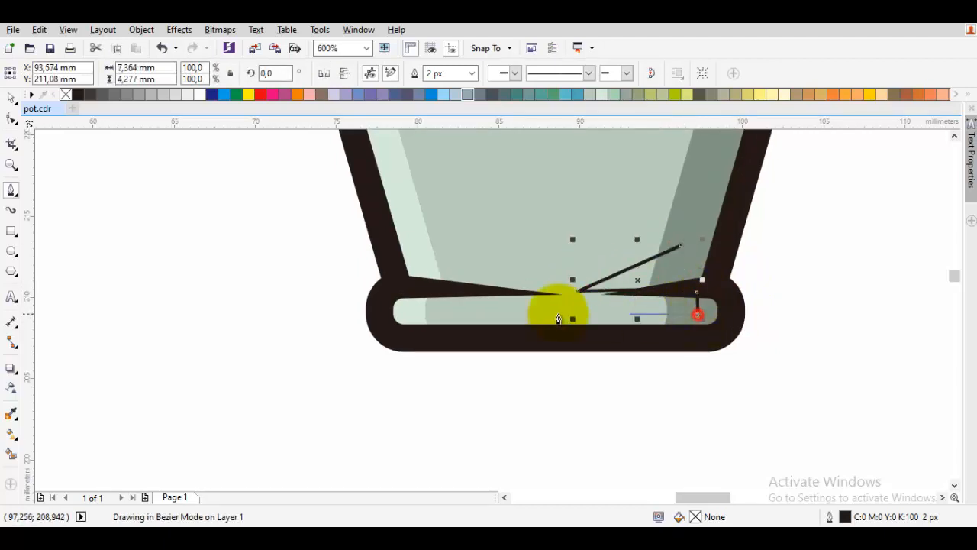
click(551, 324)
click(696, 337)
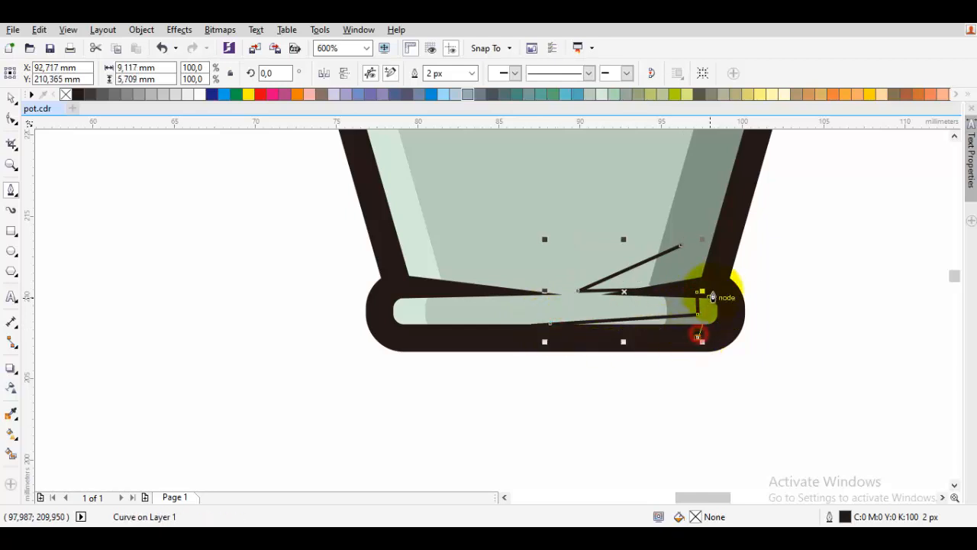
click(714, 289)
click(679, 245)
Lower the zigzag shape's top node and cut the shape out of the middle fill with Back Minus Front
key(F10)
scroll(680, 245, up, 2)
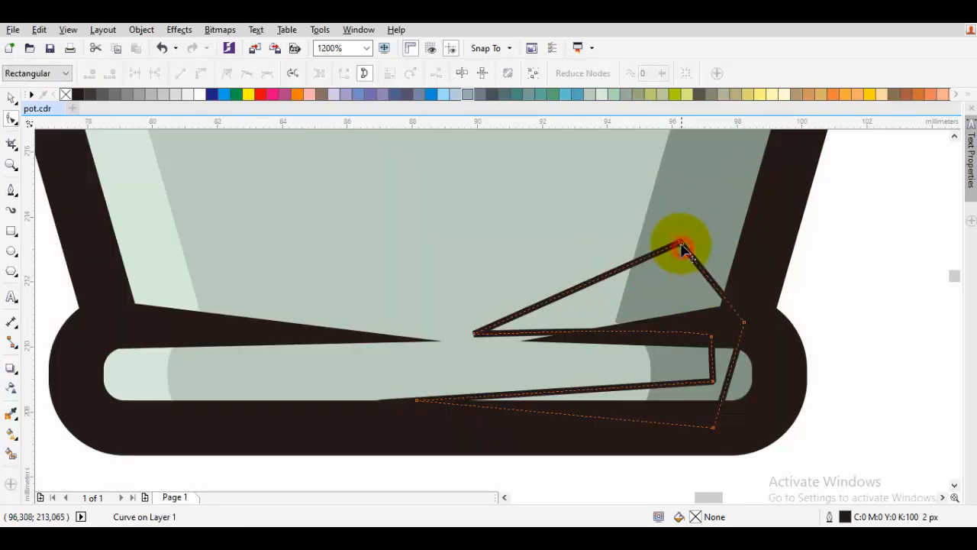
shift+click(598, 241)
key(space)
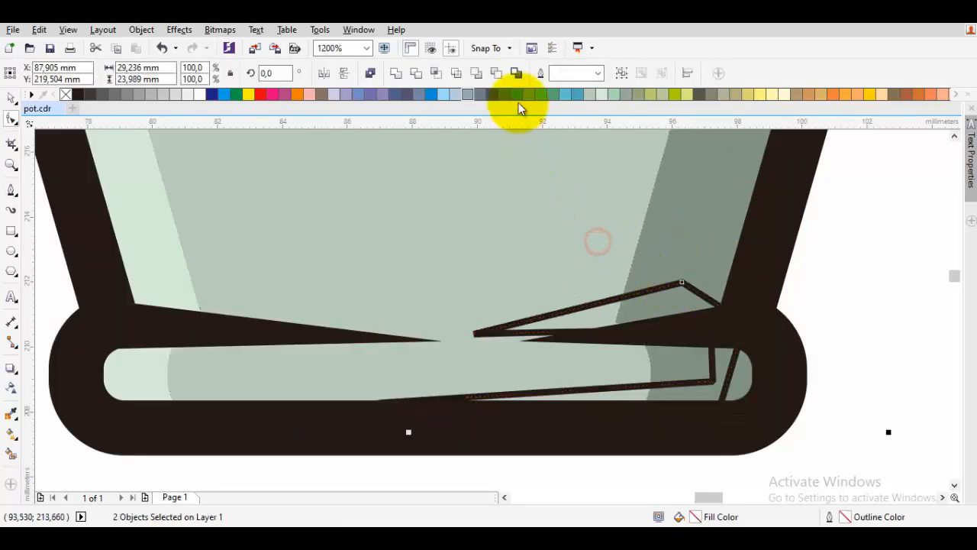
click(502, 78)
scroll(621, 281, down, 1)
key(Escape)
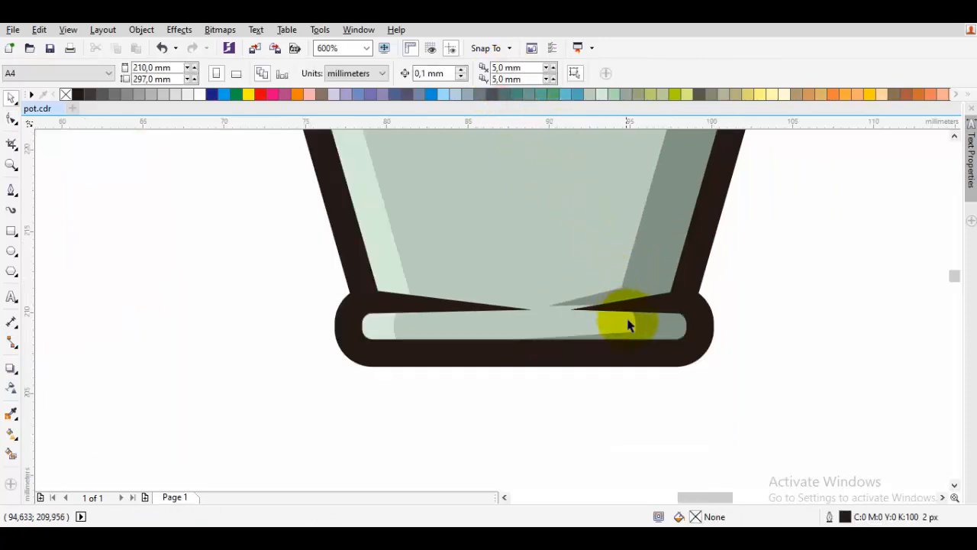
Delete the extra node on the middle fill's right edge inside the base band and deselect the shape
scroll(629, 322, up, 1)
click(628, 321)
click(628, 321)
double_click(645, 326)
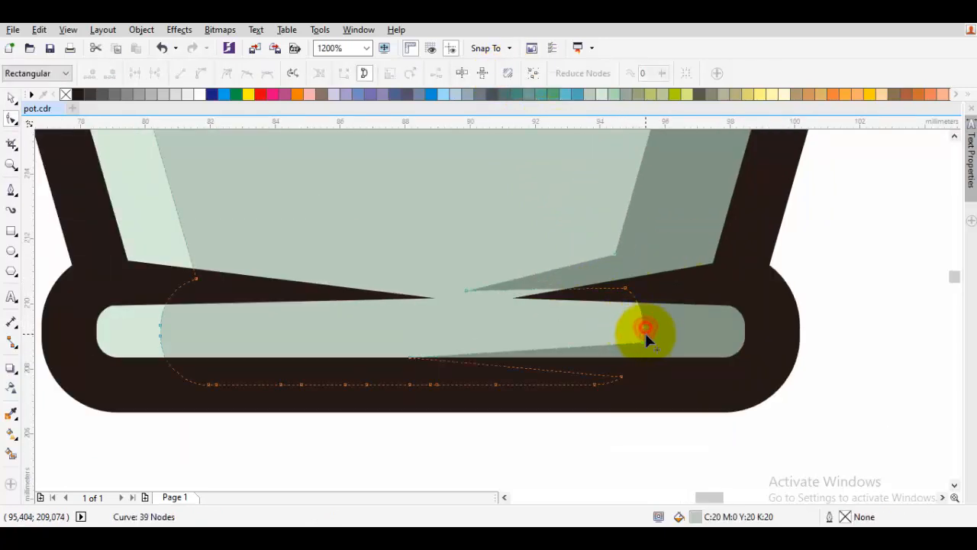
scroll(646, 335, down, 1)
key(space)
key(Escape)
Draw a closed zigzag shape, about 8 by 5.8 mm, over the left end of the pot's base with the Pen tool
scroll(629, 298, left, 2)
key(F5)
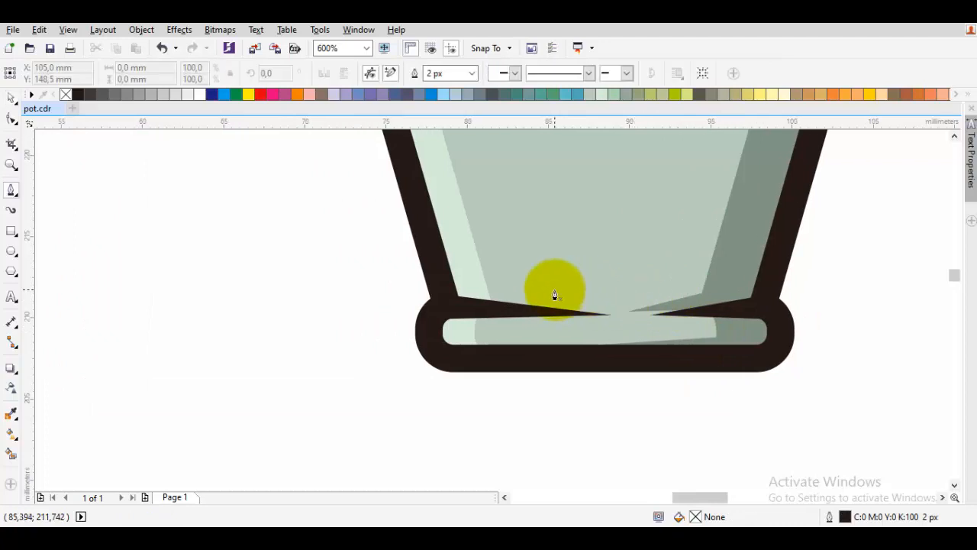
click(561, 291)
click(428, 264)
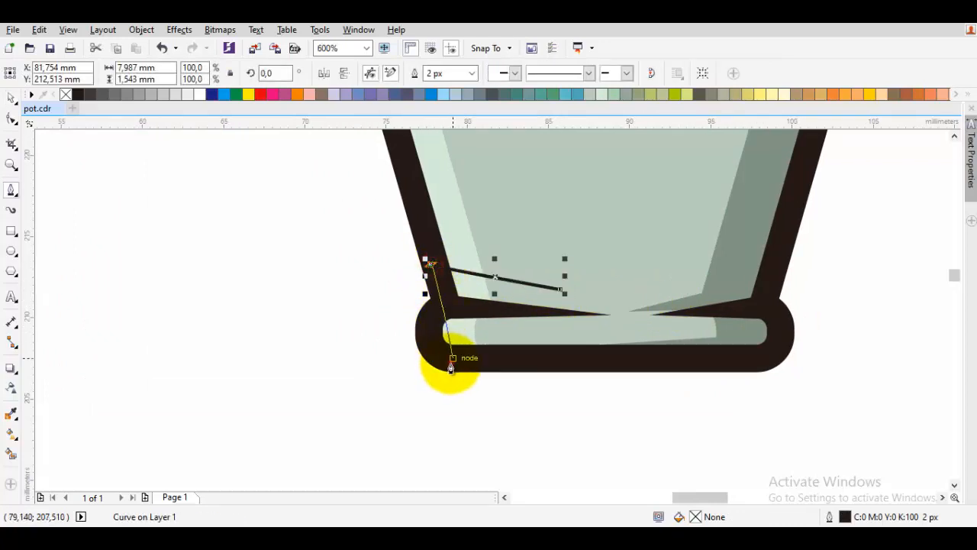
drag(451, 361, 542, 363)
scroll(542, 364, up, 1)
click(580, 334)
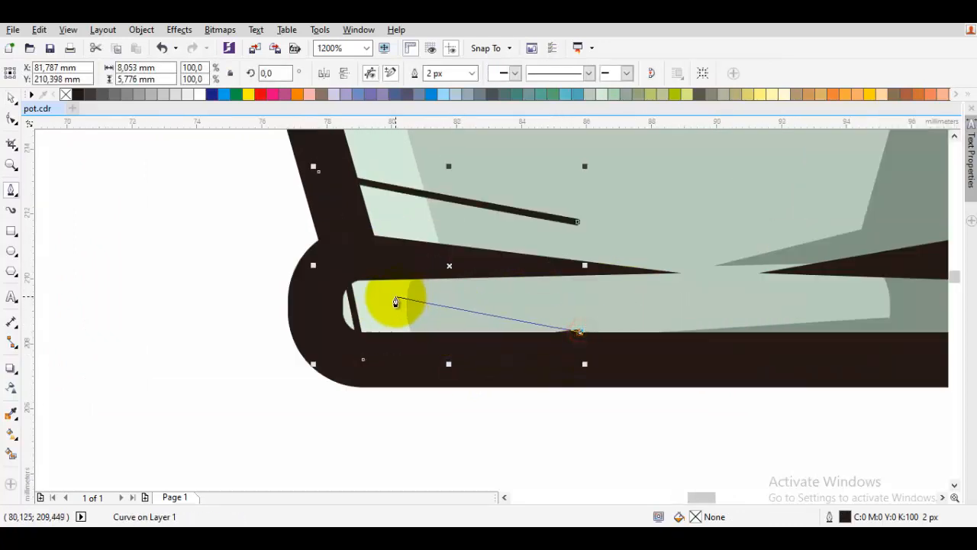
click(388, 307)
double_click(385, 254)
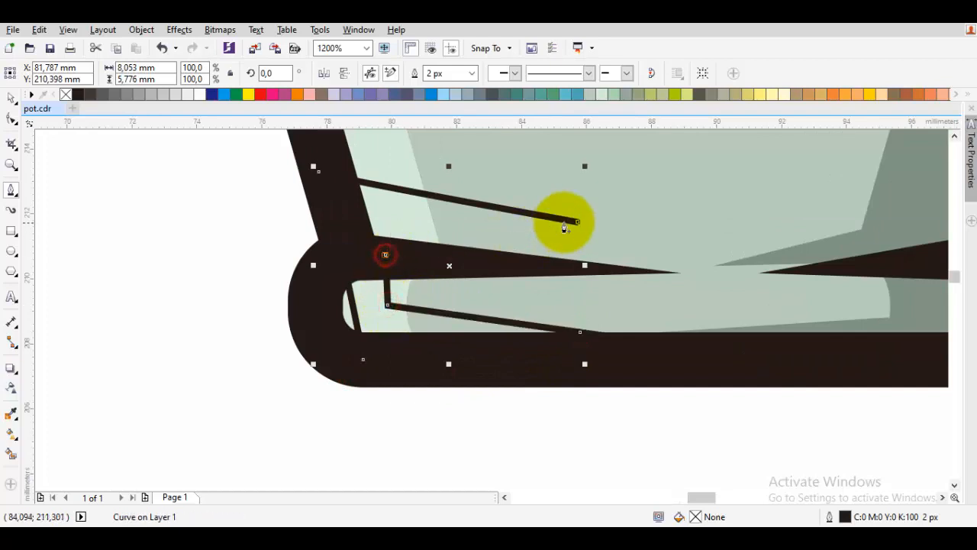
click(580, 224)
Move the left zigzag's inner tip toward the pot's centre, to about X 87.5 mm, and its upper outer node down and inward
key(F10)
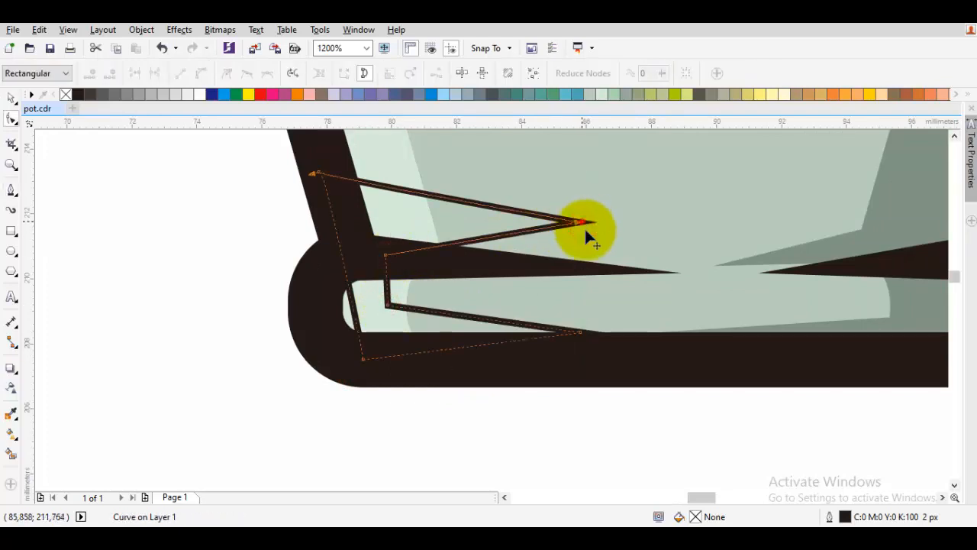
drag(582, 223, 633, 249)
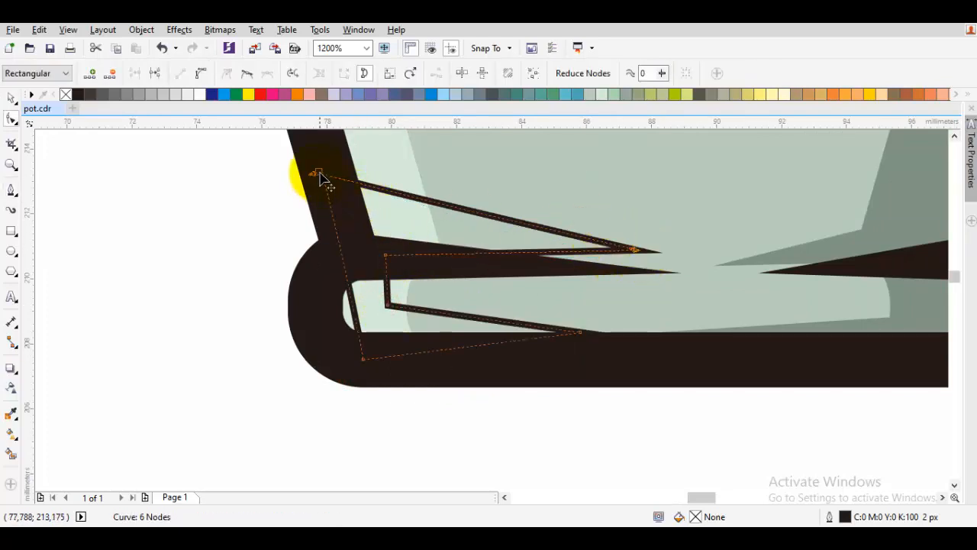
drag(318, 172, 347, 203)
Try cutting the left zigzag shape out of the middle fill with Back Minus Front and undo it
click(495, 192)
shift+click(496, 183)
key(space)
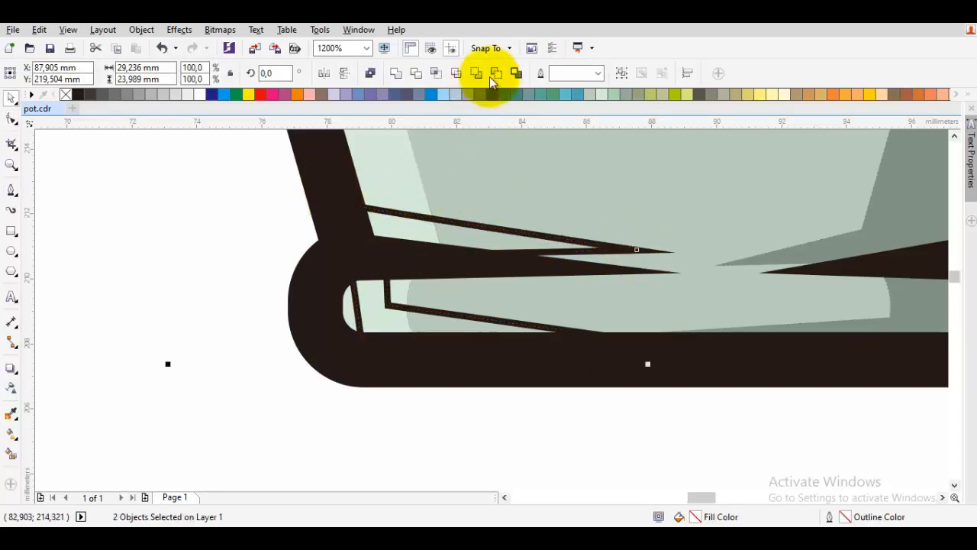
click(497, 72)
scroll(512, 257, down, 1)
key(Escape)
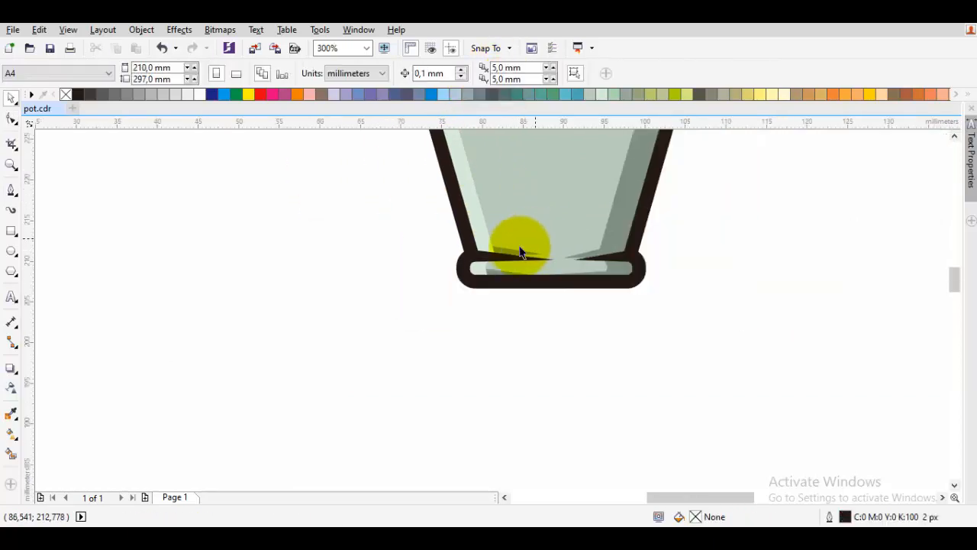
key(ctrl+z)
scroll(500, 257, up, 1)
key(Escape)
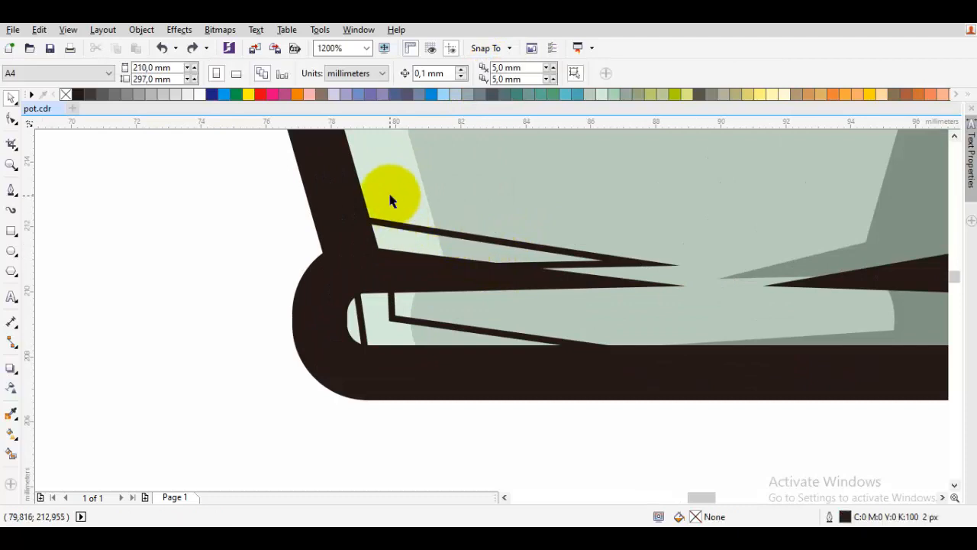
Select the middle fill and the left zigzag shape and subtract the zigzag with Back Minus Front
key(F10)
click(390, 194)
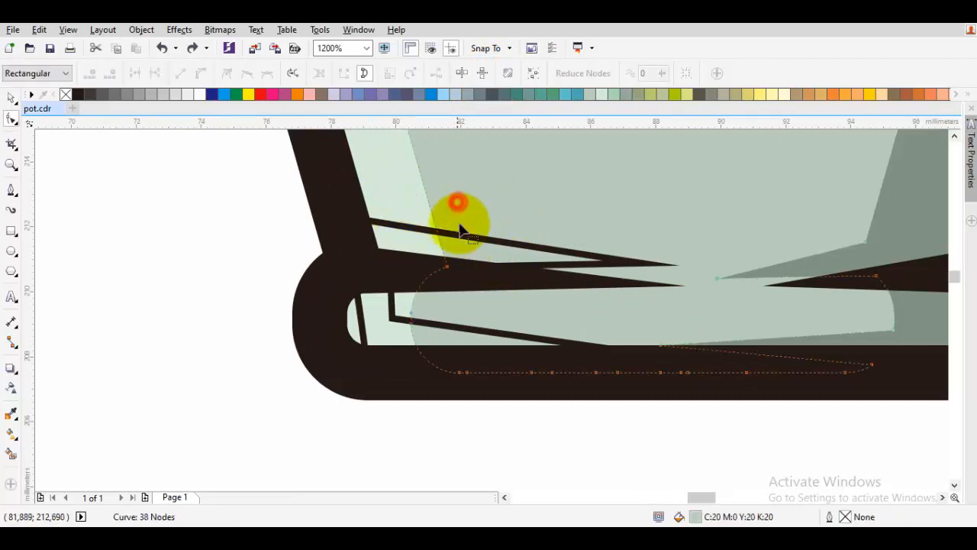
click(461, 244)
key(space)
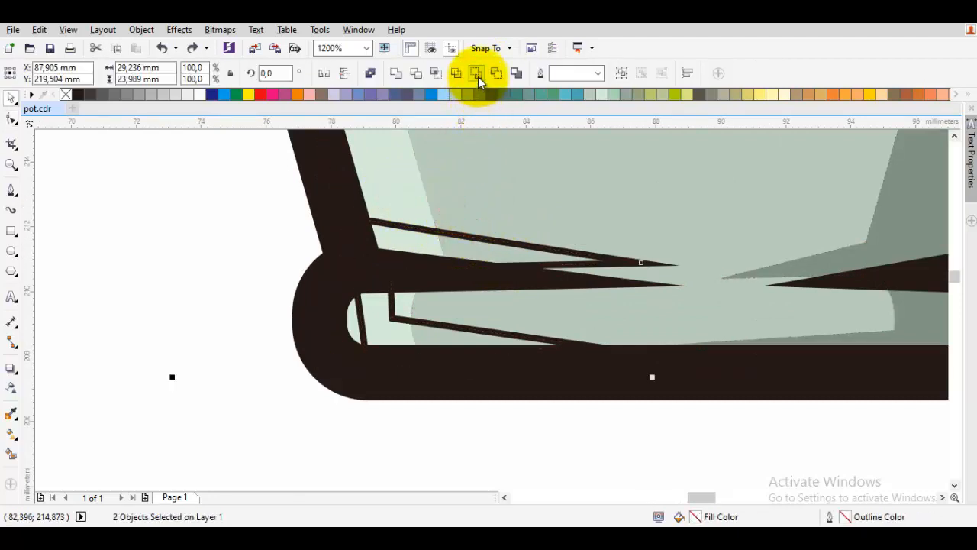
click(497, 72)
key(Escape)
Reshape the dark shadow fill beneath the left cut by moving its lower-left corner nodes right to about X 88 mm
key(space)
click(494, 244)
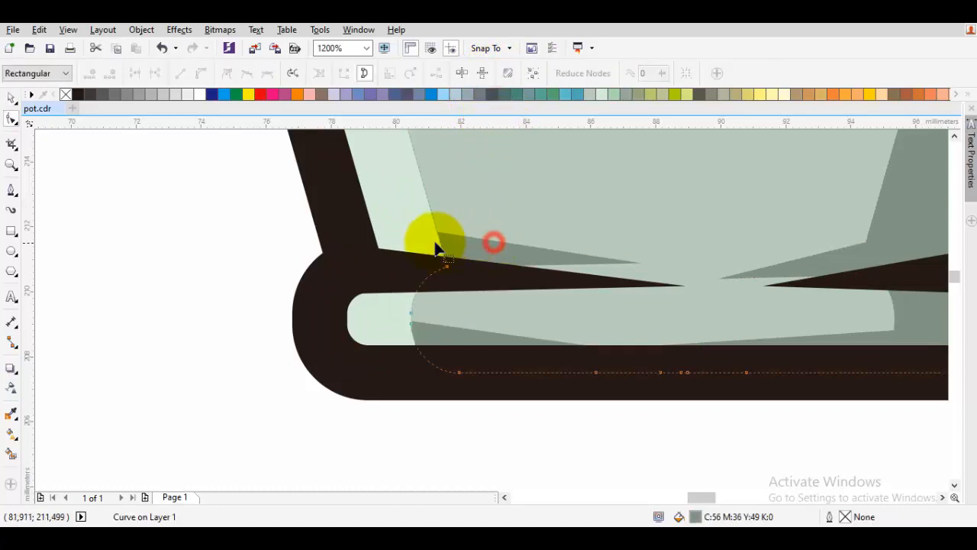
click(434, 242)
click(411, 235)
click(464, 249)
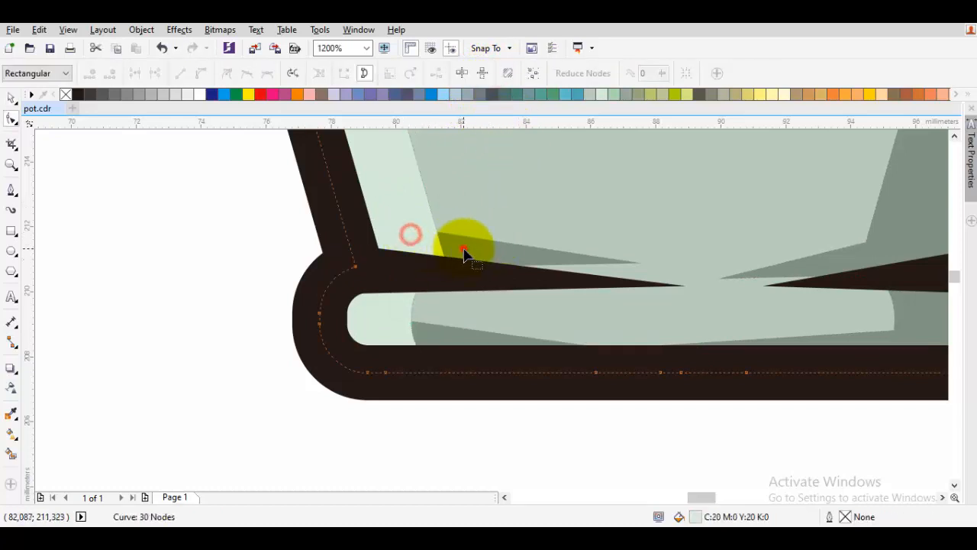
drag(459, 269, 654, 272)
click(459, 373)
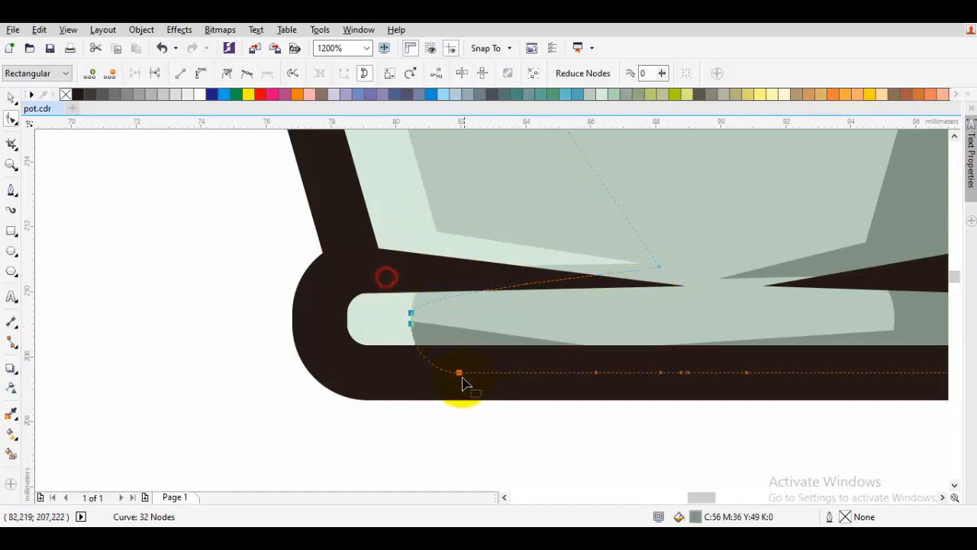
drag(513, 374, 653, 370)
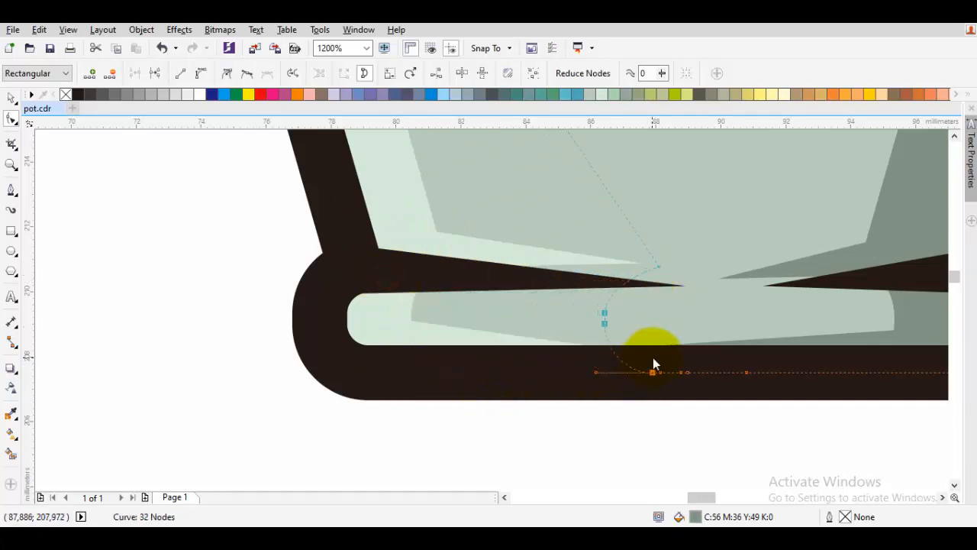
Select all the objects that make up the flower pot and group them
scroll(656, 358, down, 3)
key(space)
drag(746, 328, 701, 339)
click(773, 354)
scroll(581, 268, up, 1)
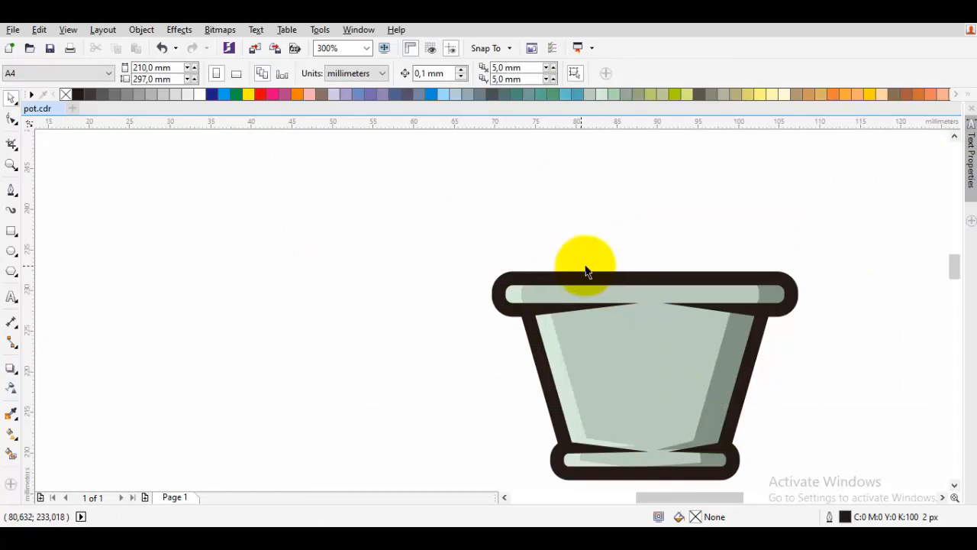
drag(670, 300, 562, 278)
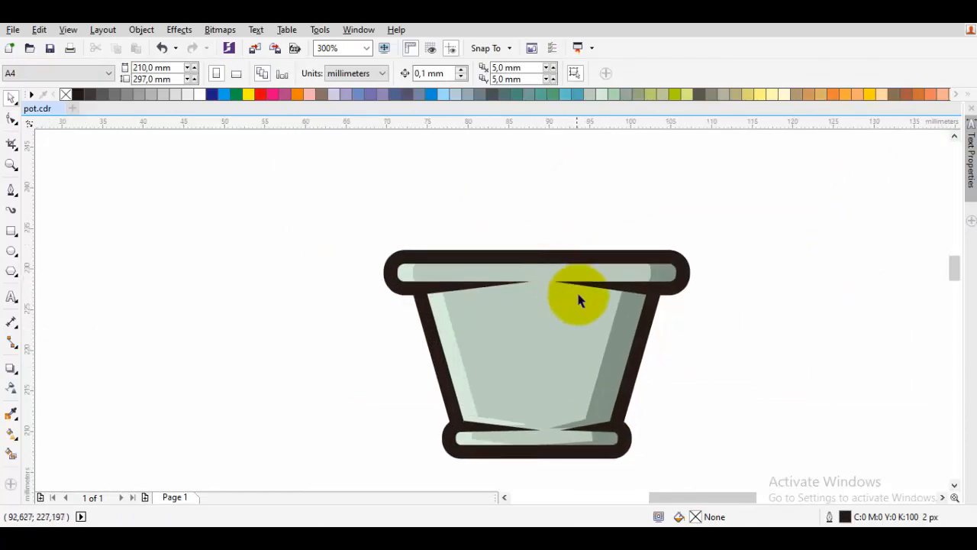
scroll(599, 309, down, 1)
drag(690, 404, 394, 226)
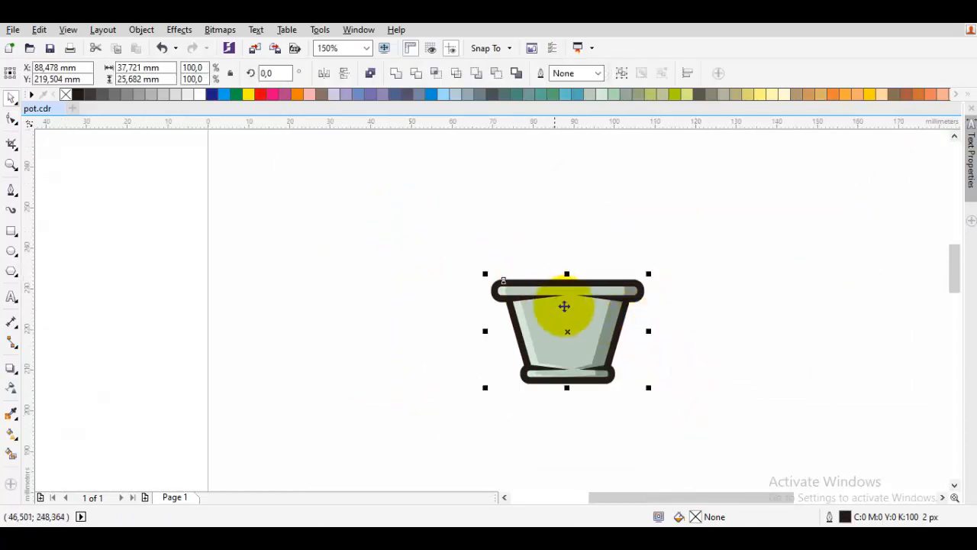
right_click(588, 307)
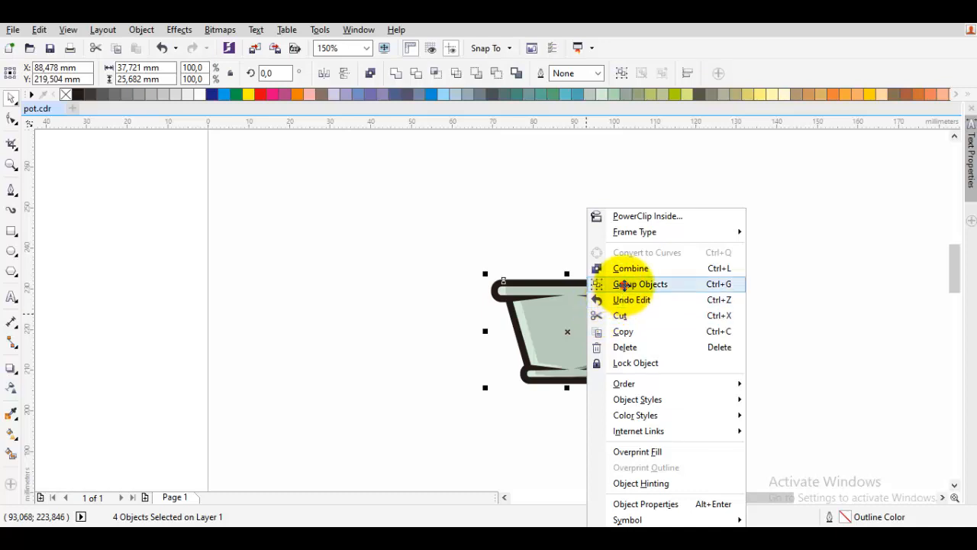
click(624, 284)
click(653, 271)
Draw a closed, pointed leaf curve about 37 mm tall with the Pen tool, rising from the left half of the pot's rim
scroll(588, 309, up, 1)
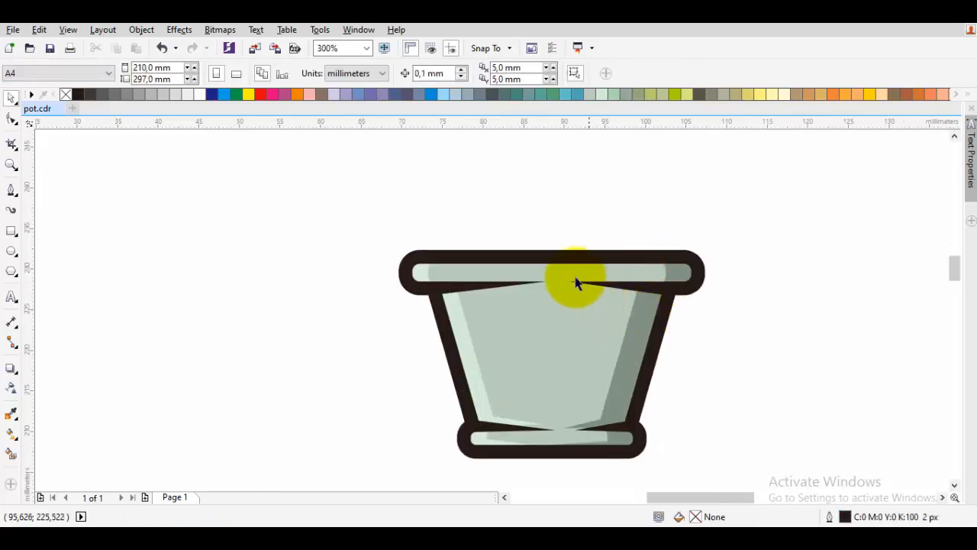
key(space)
drag(578, 216, 576, 291)
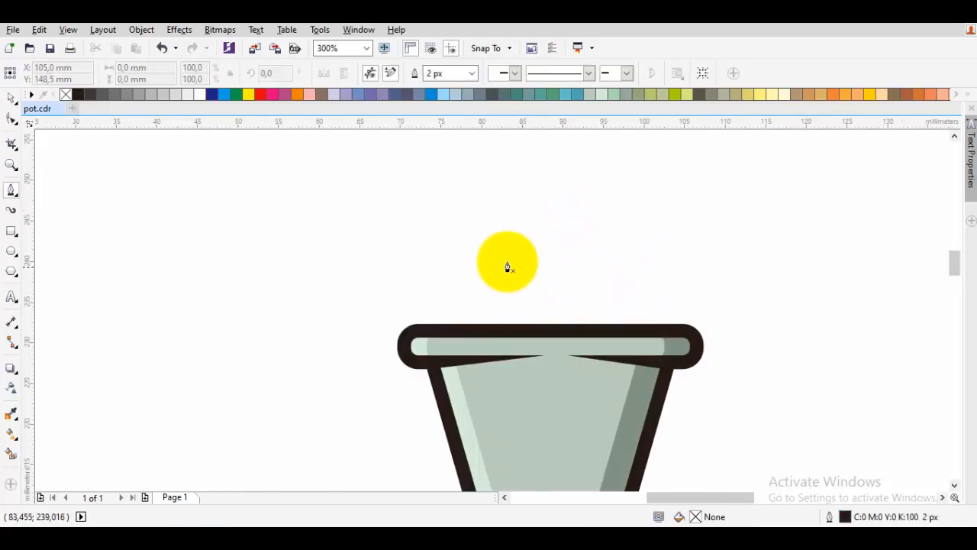
scroll(463, 227, down, 1)
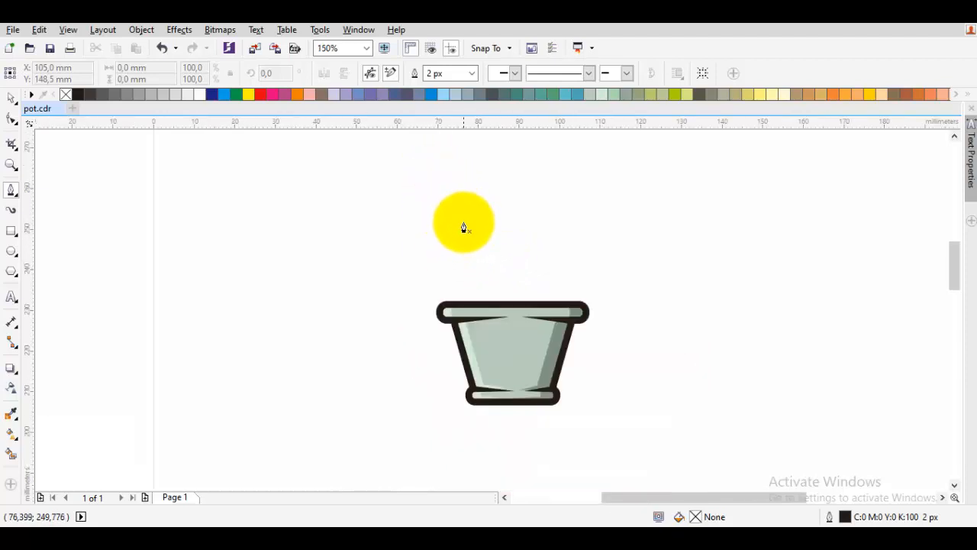
drag(456, 168, 422, 250)
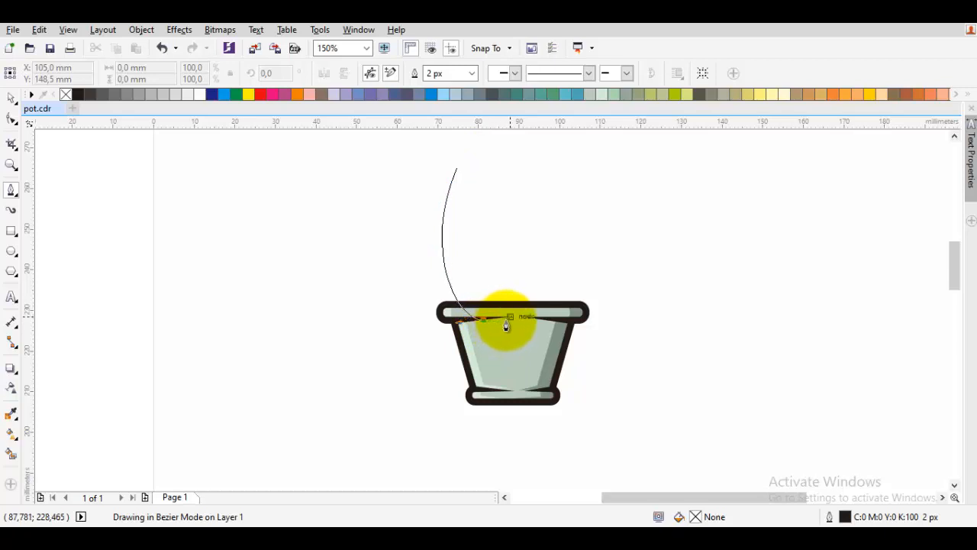
click(463, 180)
drag(457, 169, 509, 287)
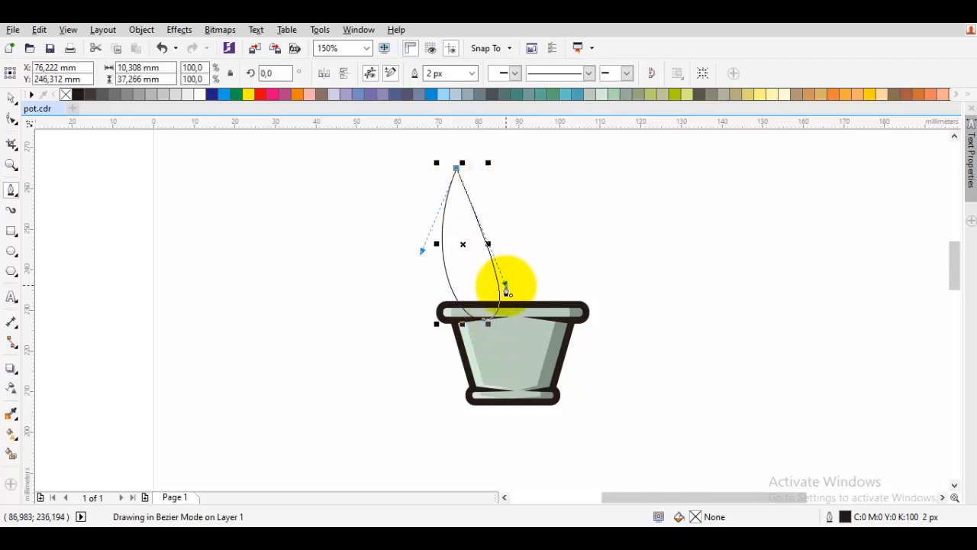
Scale the leaf curve to about 82.4%, roughly 11.5 by 30.7 mm, and place its base on the pot's rim
key(space)
drag(437, 162, 450, 188)
scroll(478, 253, up, 2)
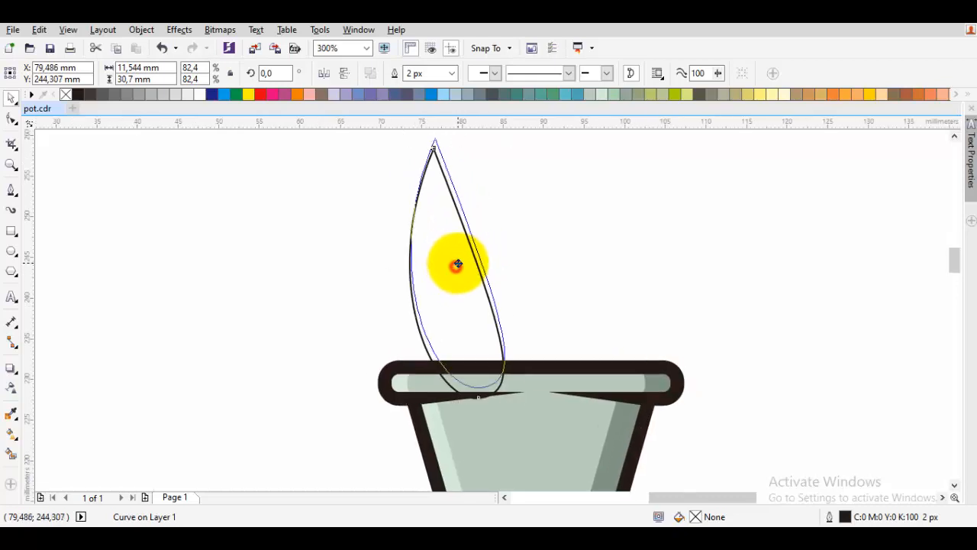
Give the leaf a 20 px outline and fill it with the green C:67 M:29 Y:100 K:0
click(452, 74)
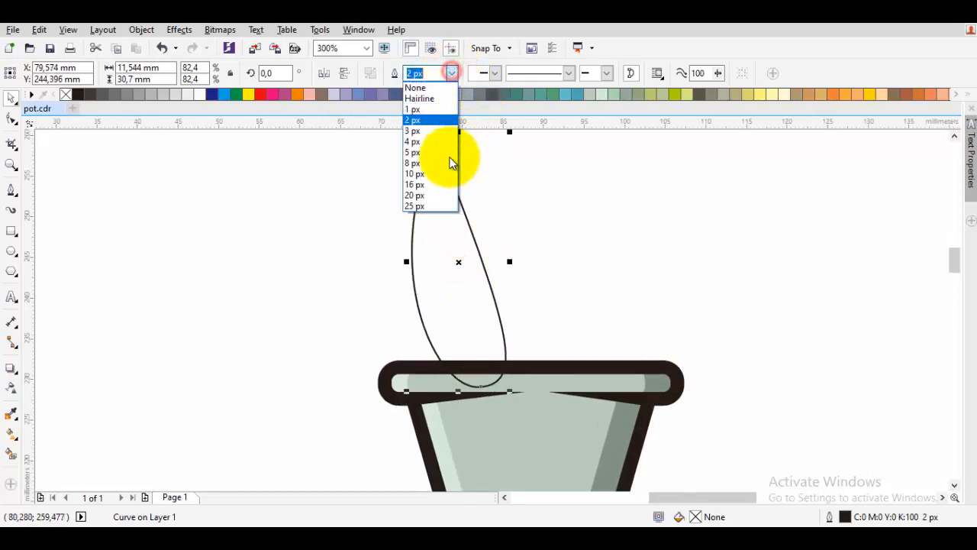
click(419, 193)
text(20)
key(Return)
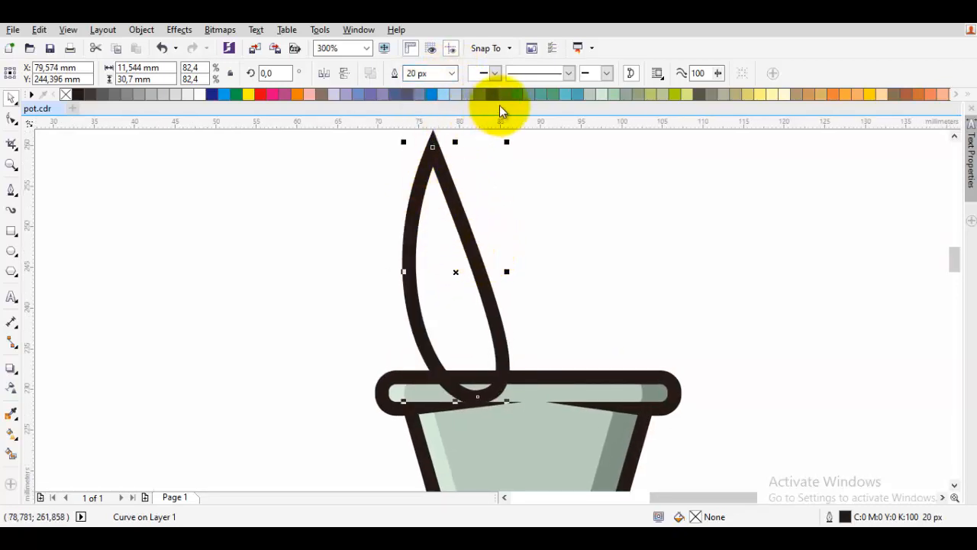
click(675, 95)
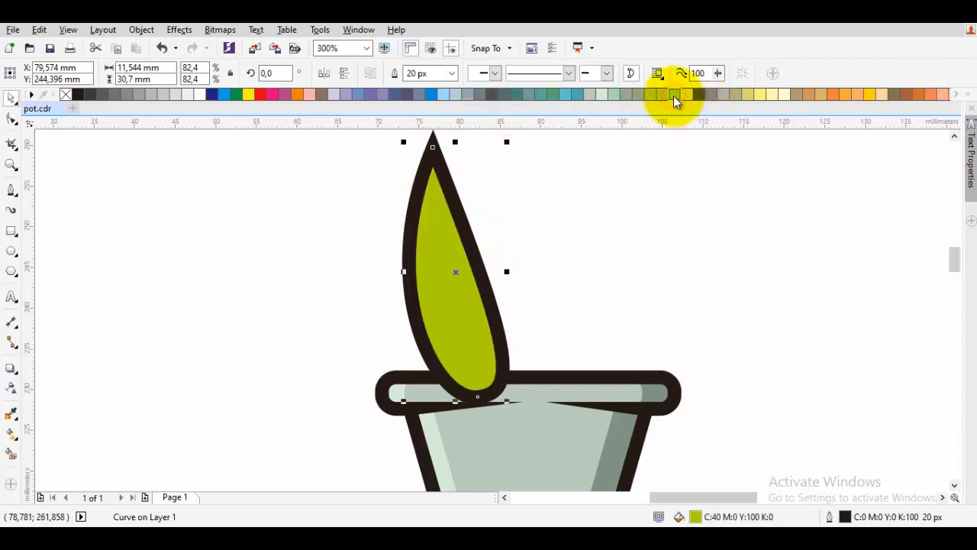
drag(675, 101, 737, 115)
click(690, 201)
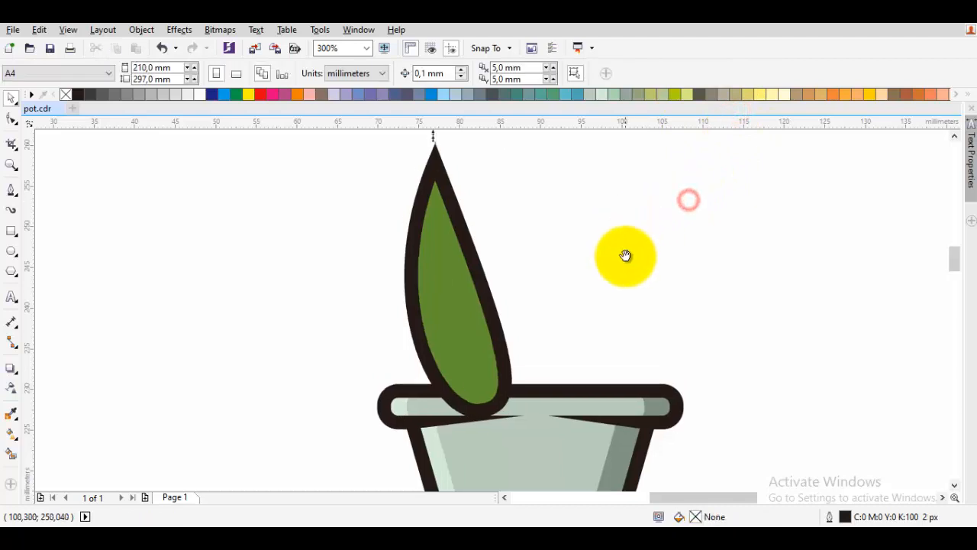
Move the leaf slightly right along the rim, centring it at about X 81.3, Y 243.8 mm
scroll(626, 255, up, 1)
click(481, 298)
scroll(487, 303, down, 1)
drag(483, 303, 540, 277)
scroll(549, 277, up, 1)
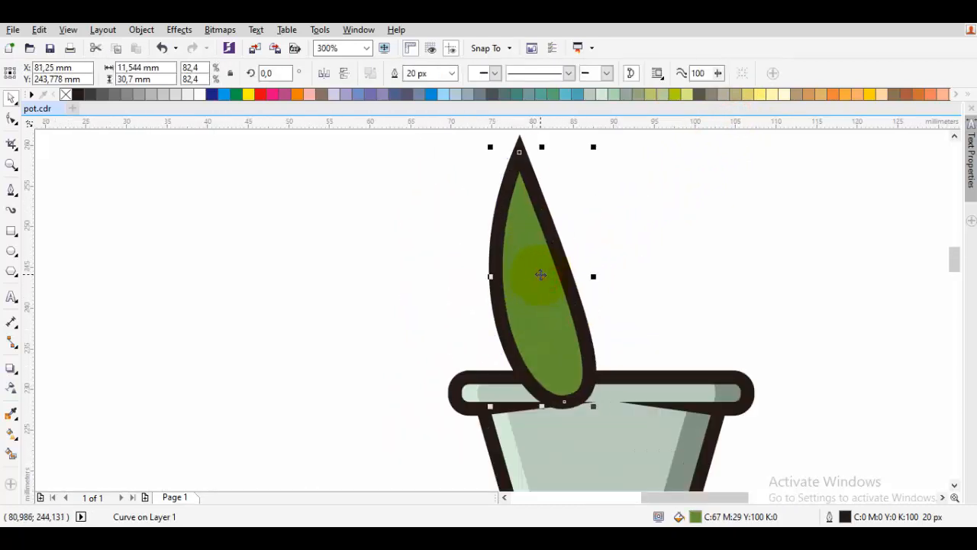
Convert the leaf's outline to an object, select it together with the green fill, and keep both in their original position
click(621, 223)
double_click(557, 234)
shift+click(537, 252)
key(space)
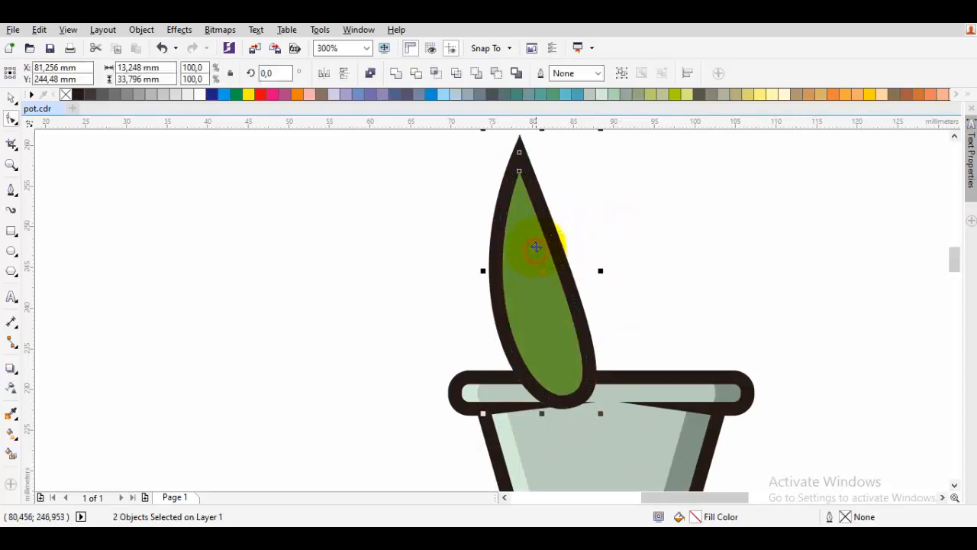
drag(537, 249, 670, 210)
key(ctrl+z)
Try sending the leaf's fill and outline to the back of the layer and undo it
right_click(551, 246)
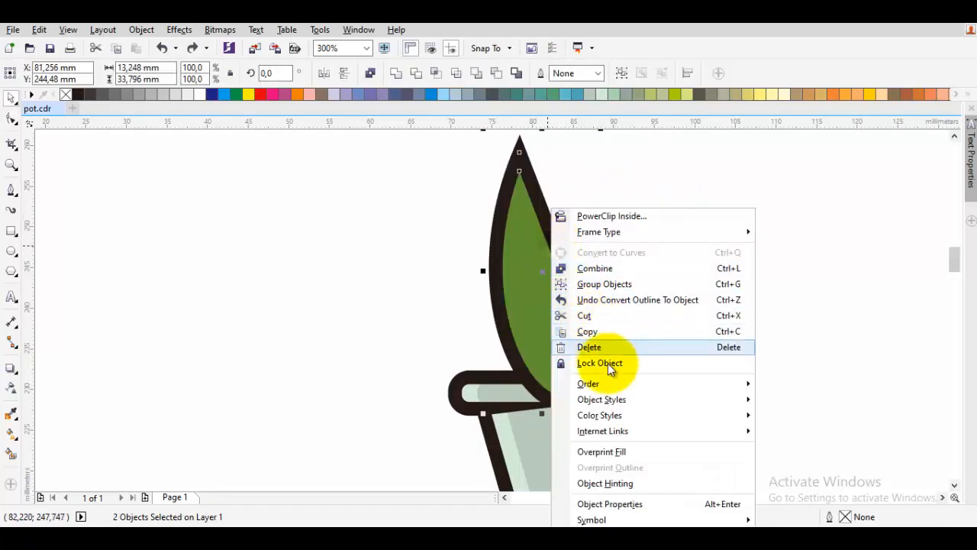
mouse_move(592, 383)
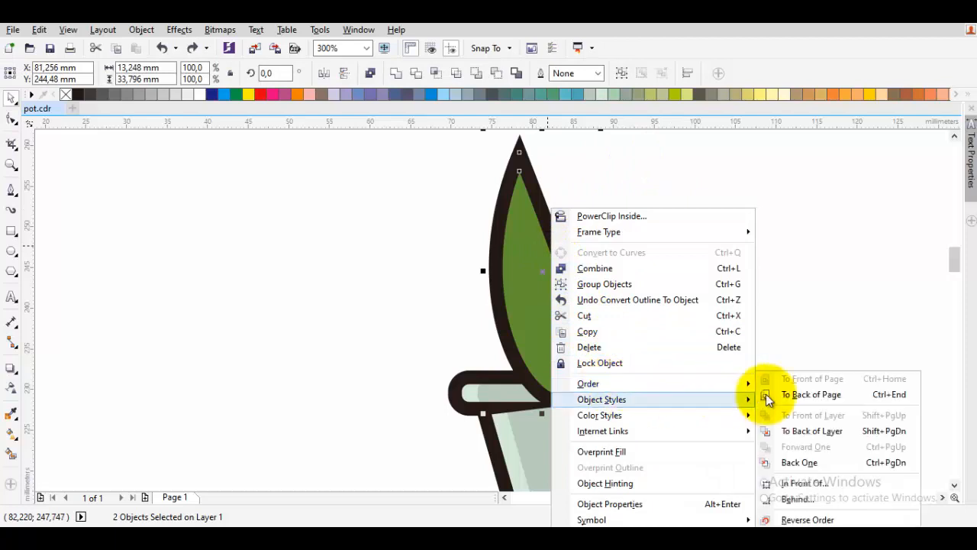
click(812, 431)
scroll(645, 309, down, 2)
key(ctrl+z)
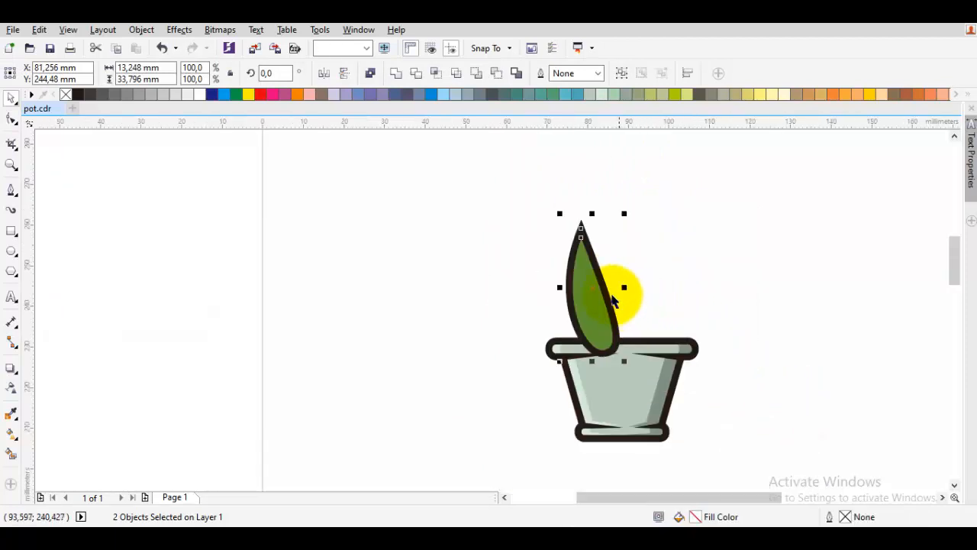
right_click(593, 273)
click(580, 317)
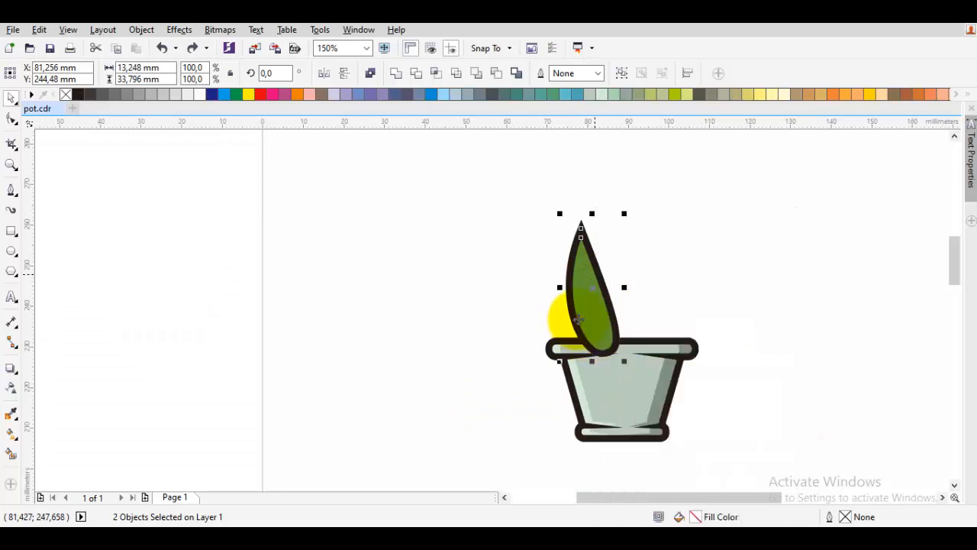
drag(423, 297, 804, 483)
right_click(640, 370)
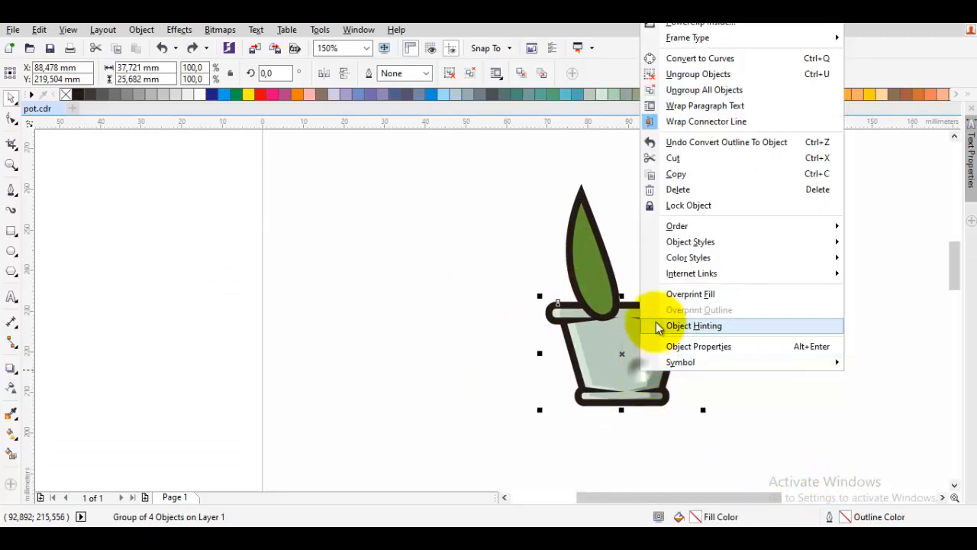
click(415, 295)
click(658, 220)
Select the leaf's fill and outline and order them behind the pot group
drag(525, 157, 693, 362)
right_click(608, 266)
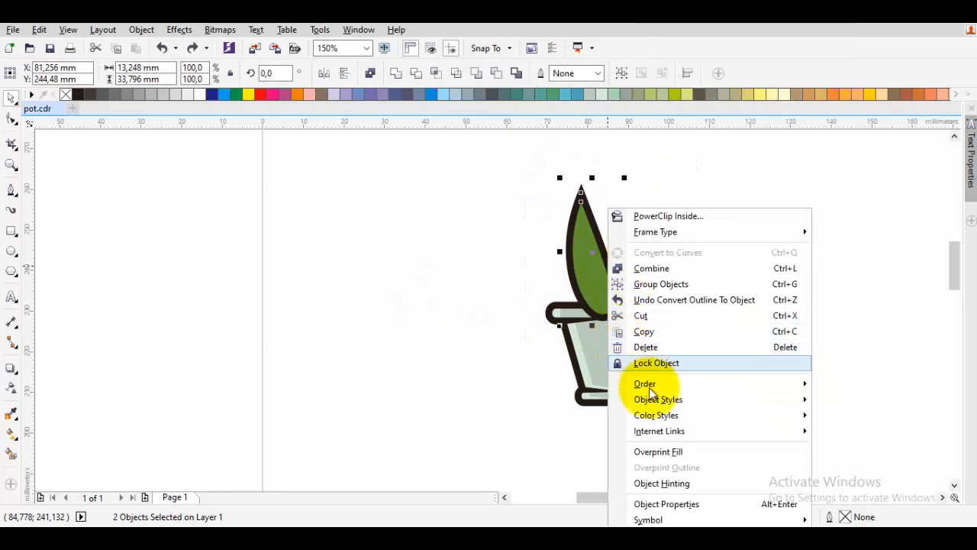
mouse_move(641, 383)
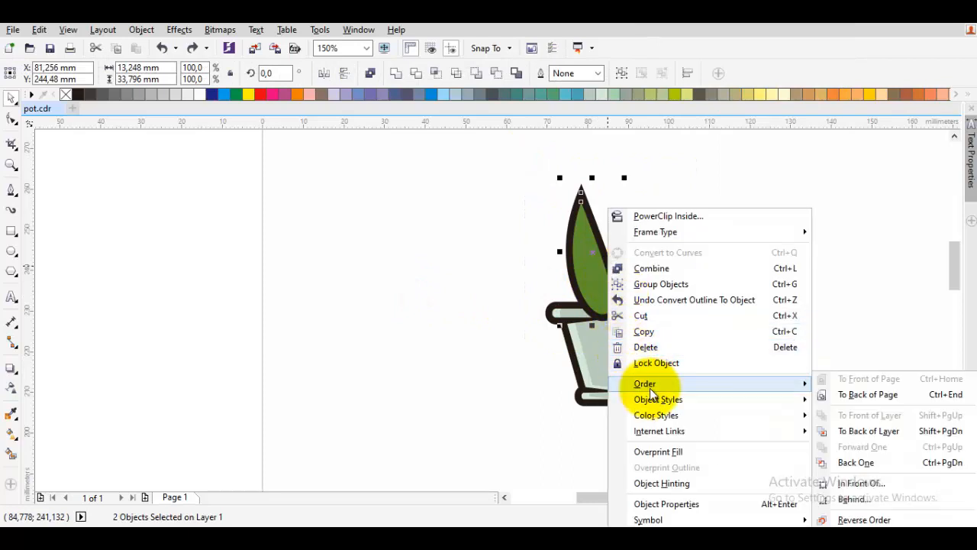
click(849, 499)
click(626, 364)
click(658, 239)
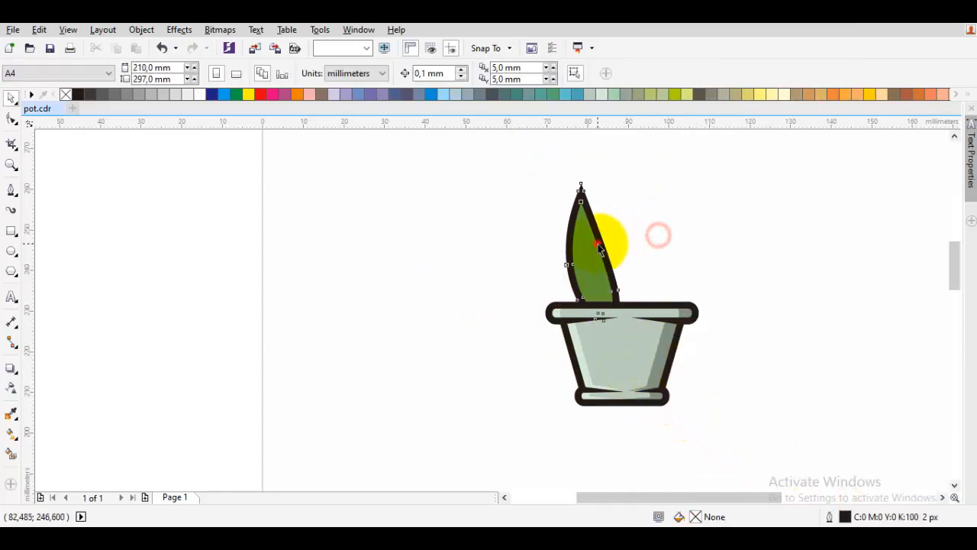
Select the leaf's fill and outline and place a horizontally mirrored copy over the rim's right half, at about X 98.2 mm
click(610, 242)
scroll(611, 243, up, 2)
drag(611, 246, 573, 249)
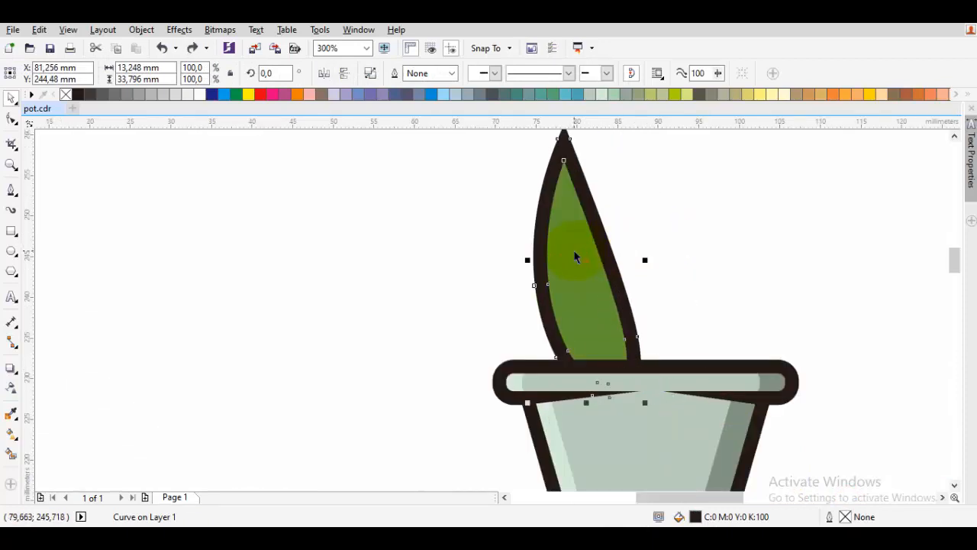
shift+click(574, 251)
drag(631, 259, 735, 257)
right_click(542, 259)
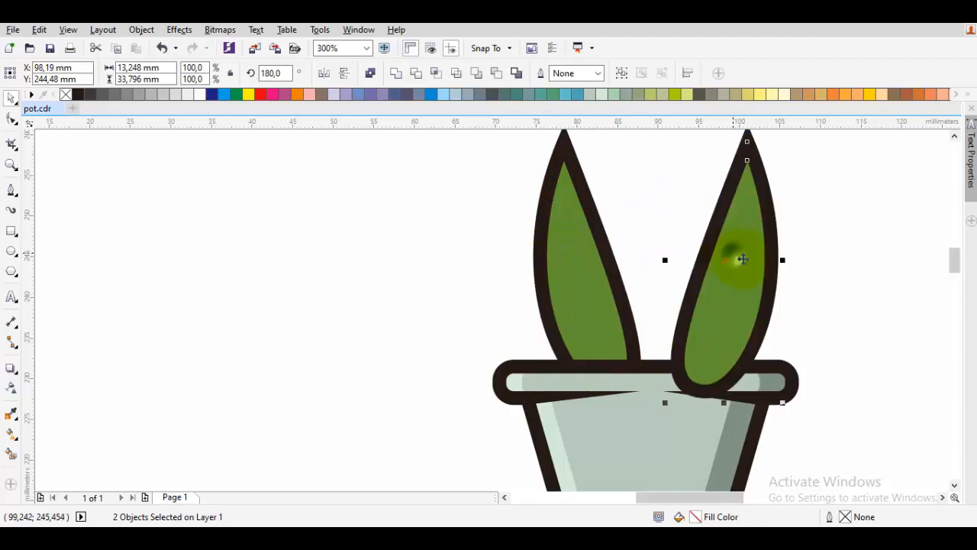
Order the mirrored leaf behind the left leaf so its base sits behind the pot
right_click(735, 257)
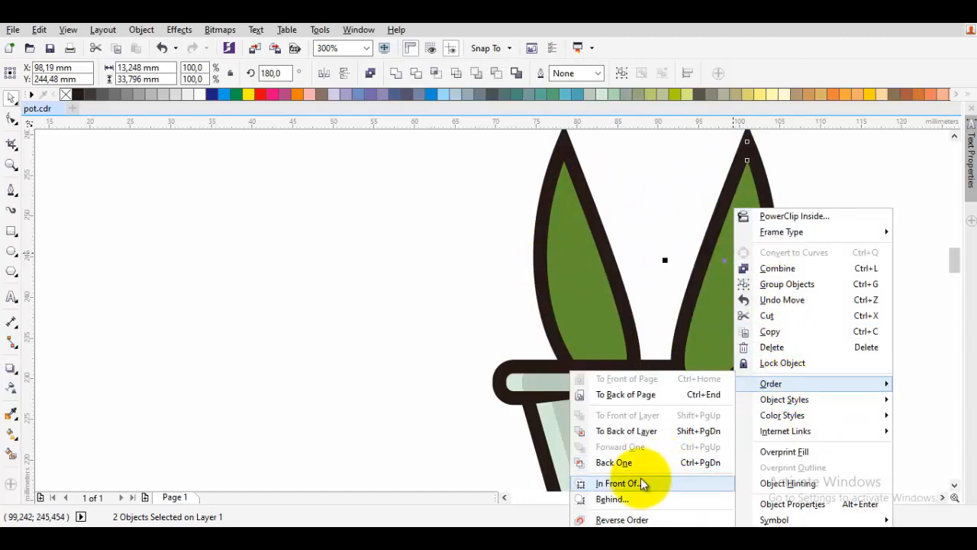
click(611, 499)
click(586, 261)
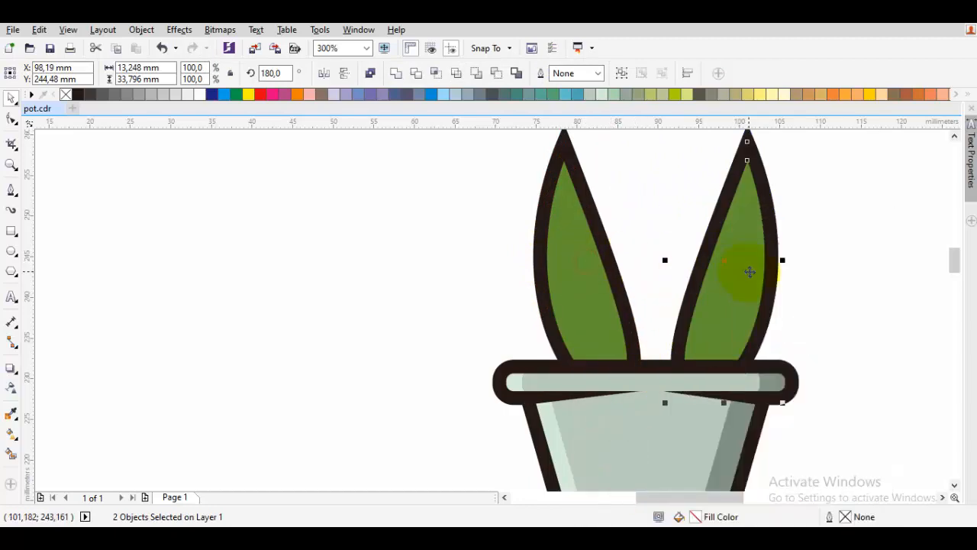
Tilt the right leaf outward to a rotation of about 175.5° and position it at about X 96.4, Y 244.6 mm
drag(750, 272, 725, 266)
drag(740, 229, 714, 296)
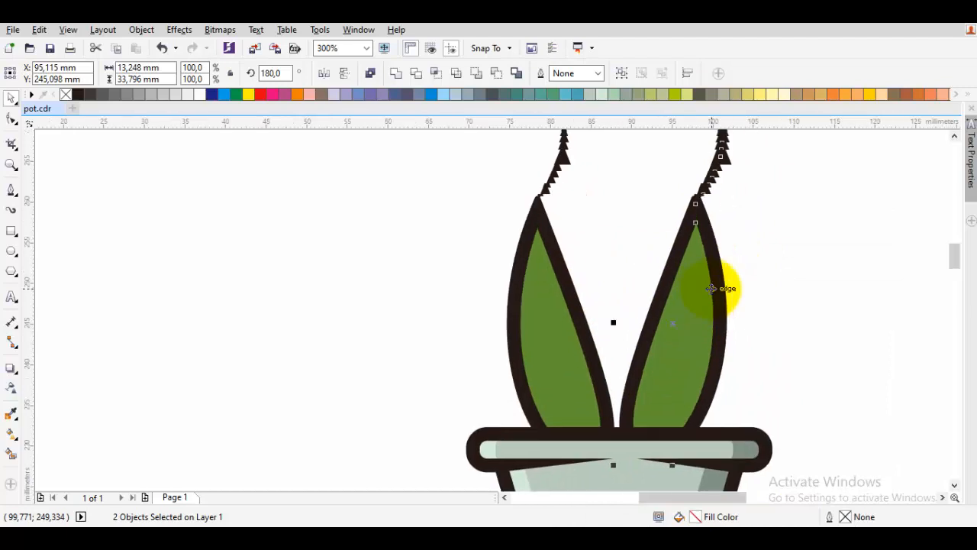
drag(732, 183, 743, 162)
click(687, 203)
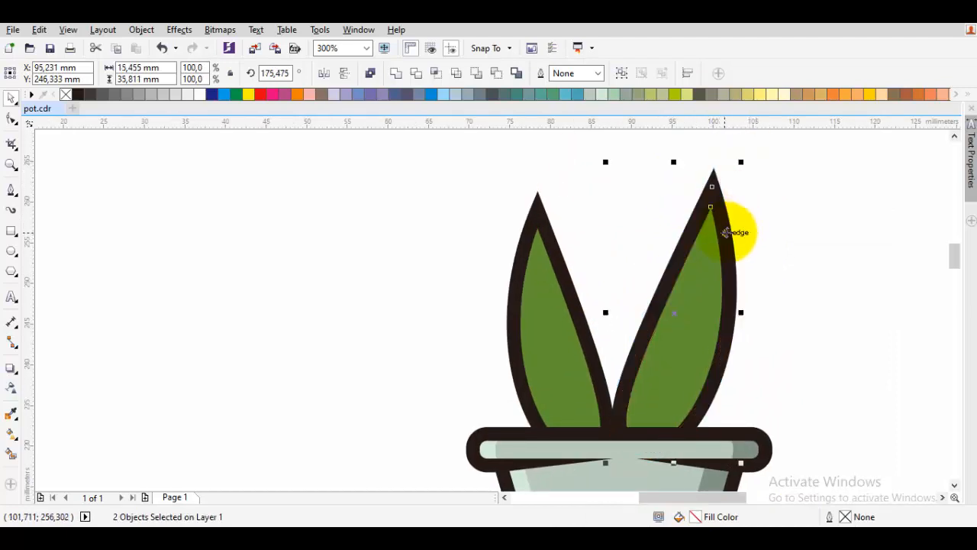
drag(730, 225, 733, 246)
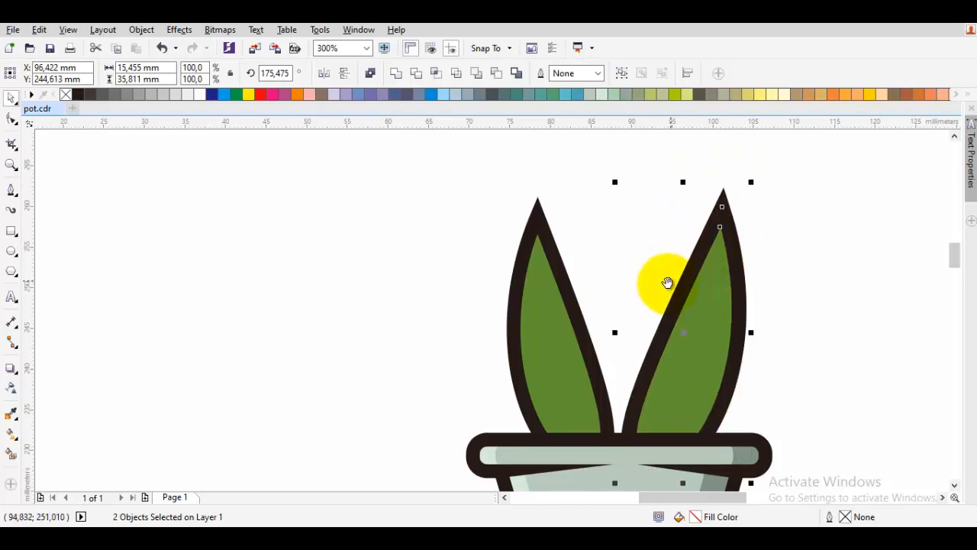
Select the left leaf's outline and fill and move them outward to about X 78.9, Y 243.8 mm
click(633, 258)
click(562, 279)
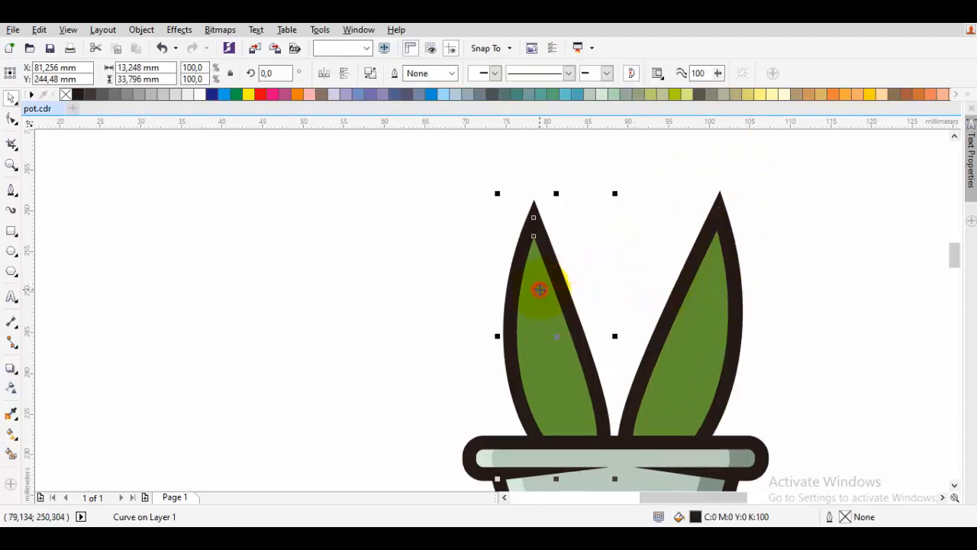
shift+click(540, 289)
drag(538, 251, 518, 257)
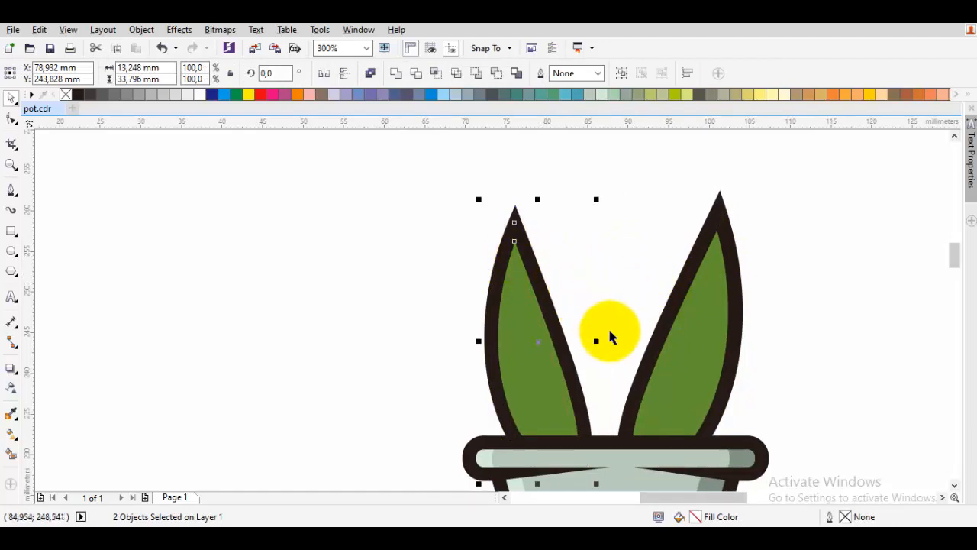
Make another mirrored copy of the left leaf and place it over the right leaf at about X 98.2 mm
drag(596, 342, 510, 338)
right_click(510, 338)
drag(564, 256, 720, 246)
Rotate the new leaf copy outward to about 158.6° so it leans over the right leaf
click(720, 247)
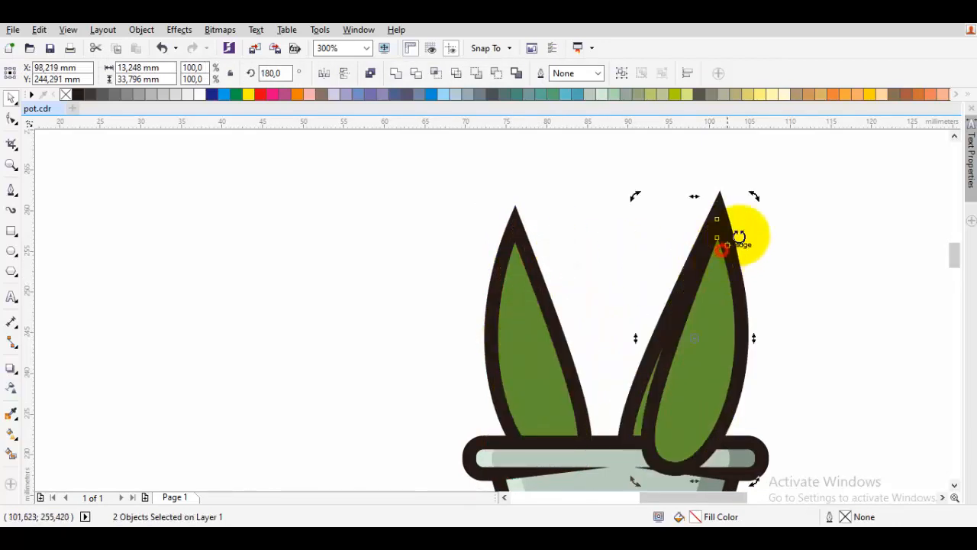
drag(753, 200, 764, 279)
click(768, 214)
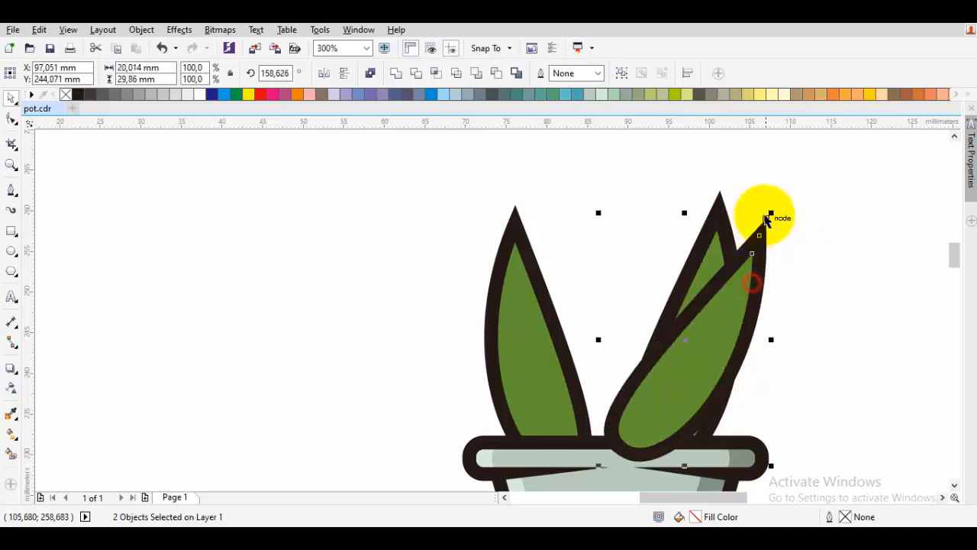
Squash the new leaf copy to about 20.6 × 20 mm and order it behind the tall right leaf
drag(686, 216, 696, 325)
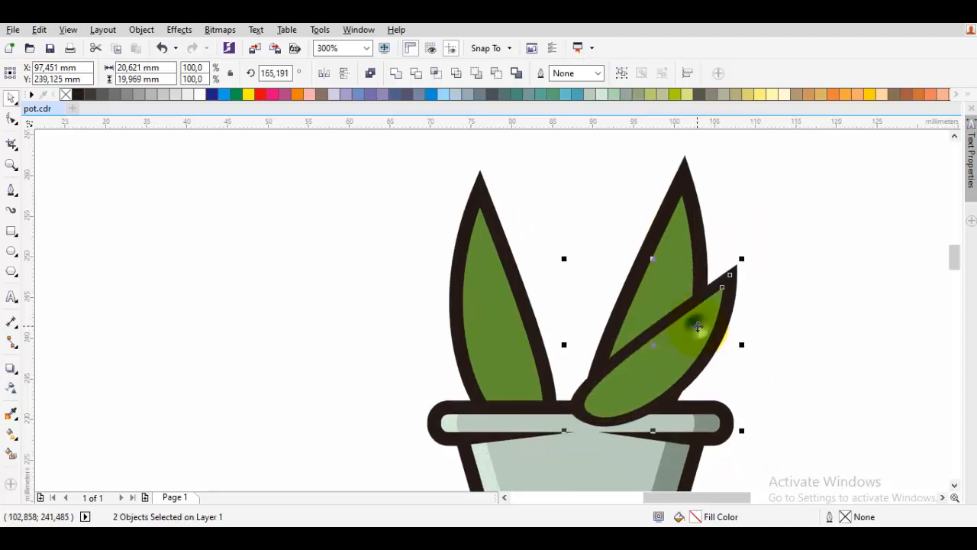
right_click(696, 325)
mouse_move(737, 391)
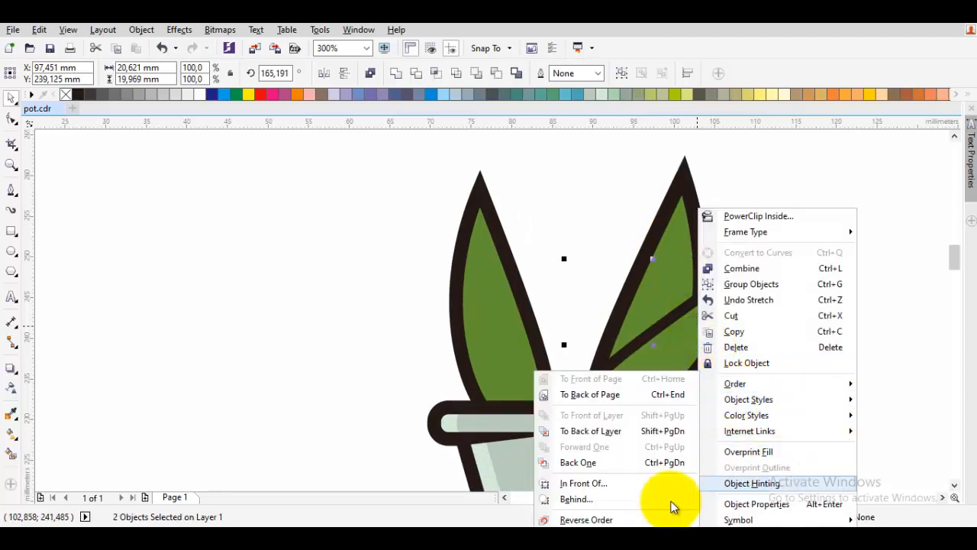
click(598, 501)
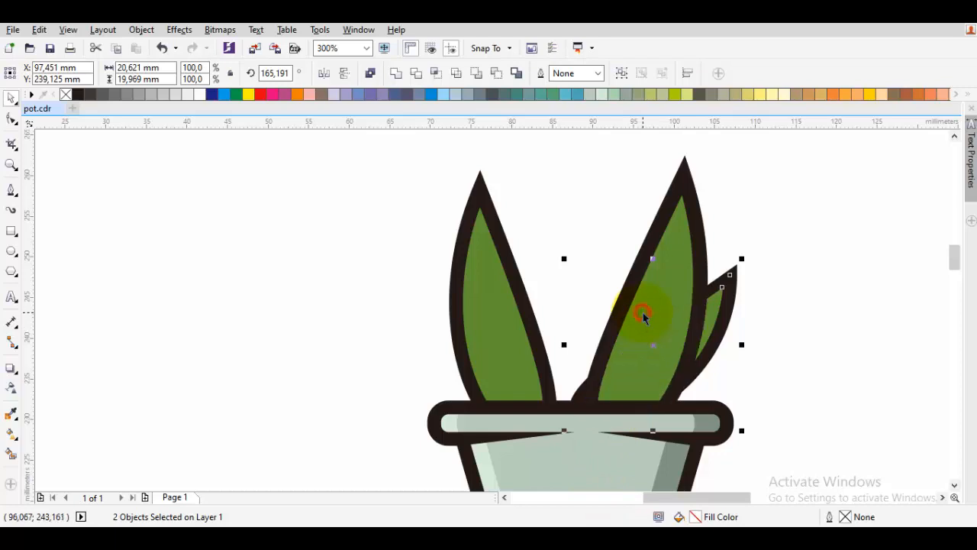
Move the small right leaf outward and down to about X 98.6, Y 237.3 mm
scroll(731, 324, up, 2)
drag(704, 304, 726, 268)
scroll(711, 259, down, 2)
click(666, 260)
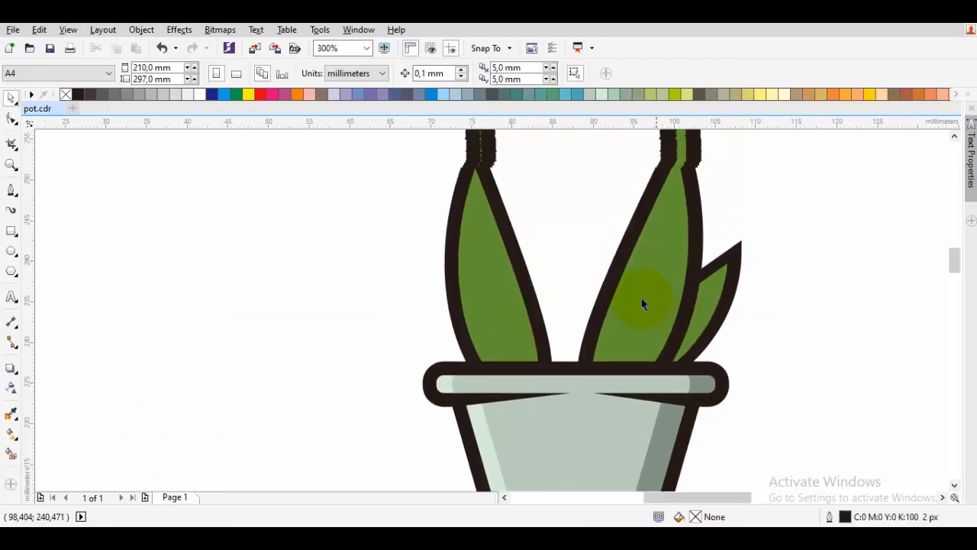
click(724, 290)
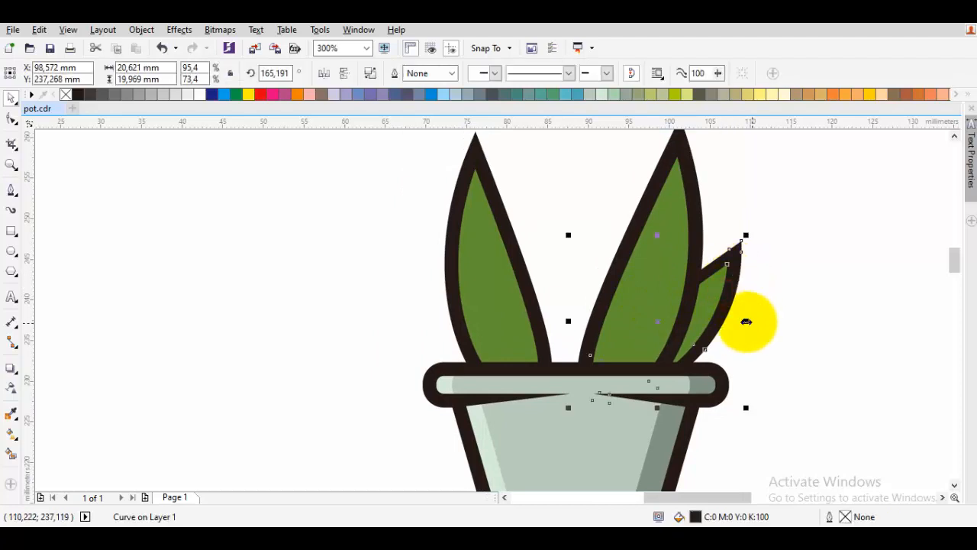
drag(718, 290, 751, 278)
key(ctrl+z)
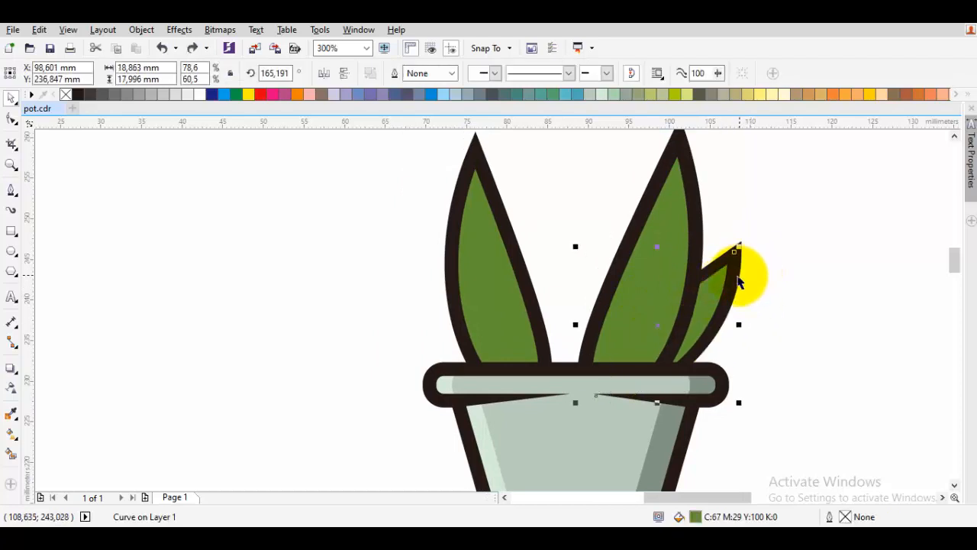
Place a mirrored copy of the small right leaf at about X 76.2, Y 238.7 mm and order it behind the tall left leaf
shift+click(737, 277)
drag(745, 322, 424, 265)
right_click(427, 265)
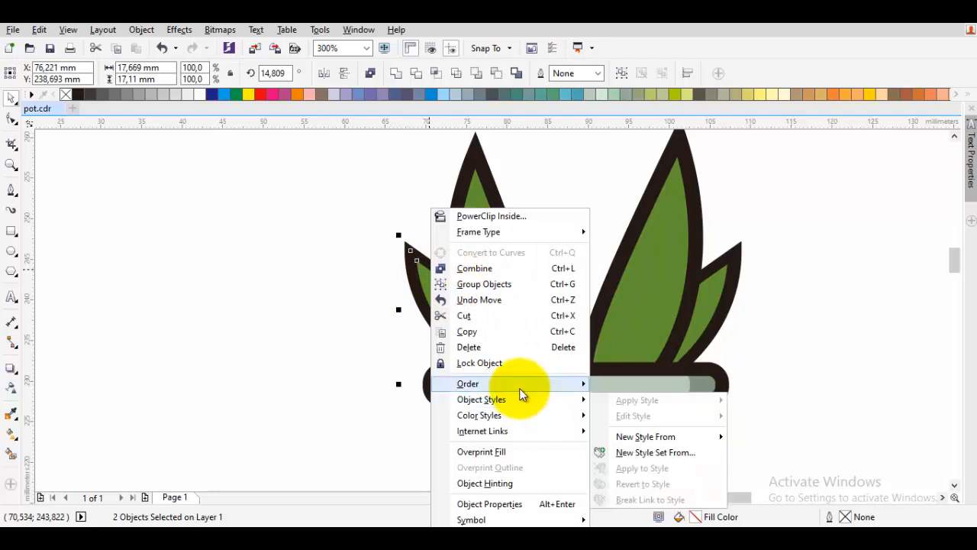
mouse_move(537, 388)
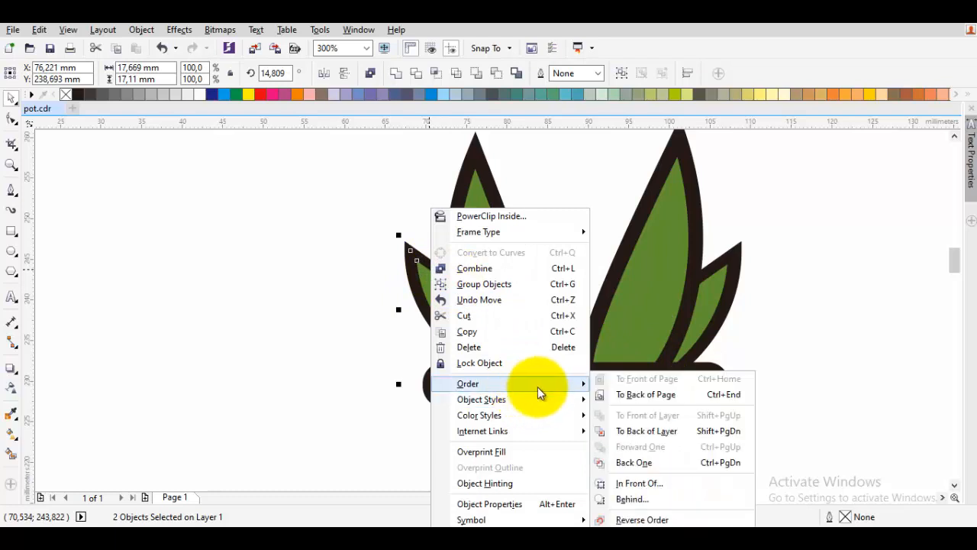
click(639, 499)
click(712, 308)
scroll(452, 270, up, 1)
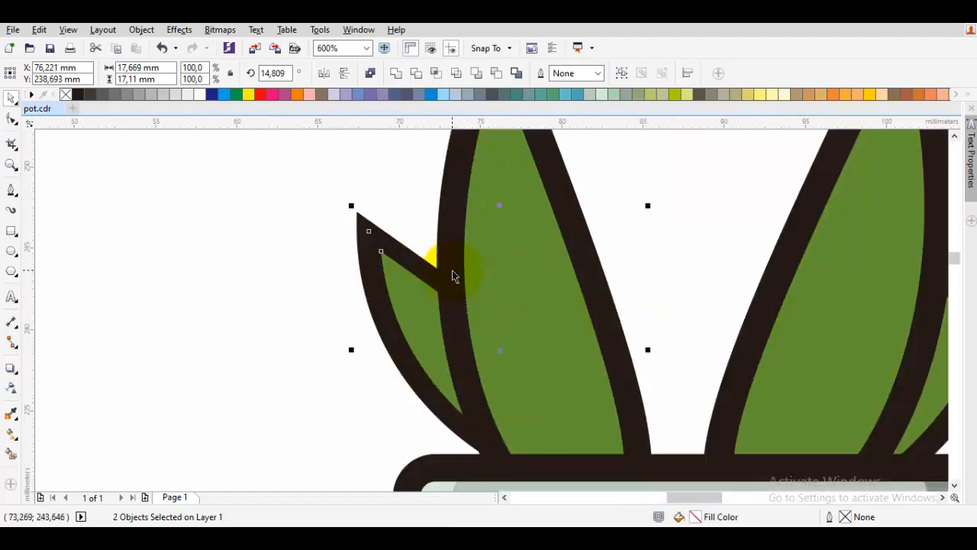
scroll(485, 268, down, 1)
Select the tall left leaf's outline and fill and shift them slightly inward toward the plant's centre
click(573, 266)
drag(451, 153, 655, 467)
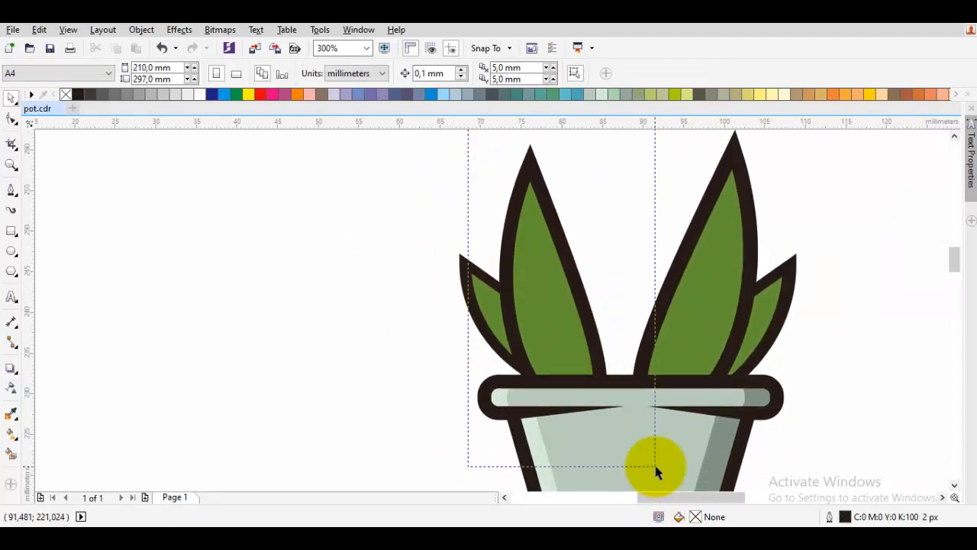
drag(593, 337, 605, 339)
click(628, 258)
Make a copy of the tall right leaf skewed inward to about 13.1 mm wide, centred at about X 94.2 mm
scroll(628, 257, down, 3)
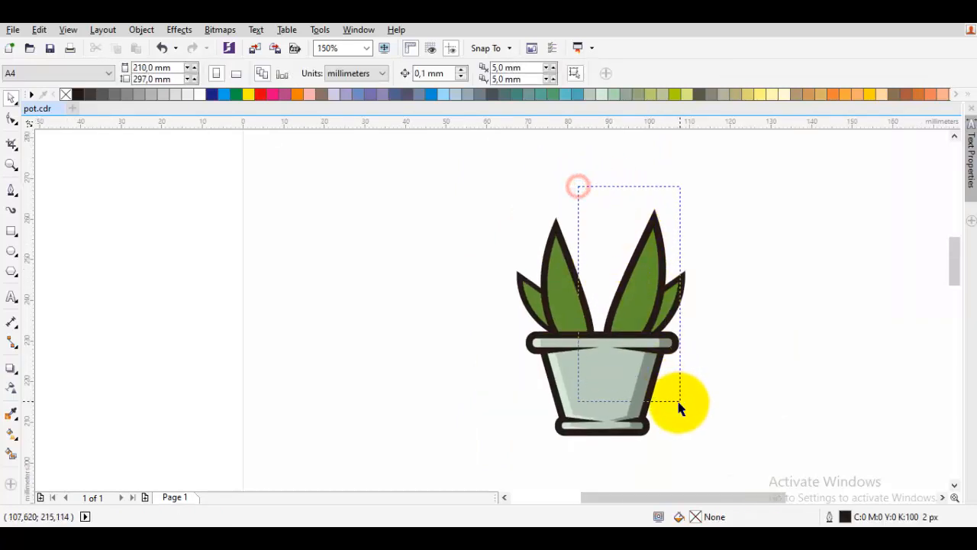
drag(679, 402, 677, 407)
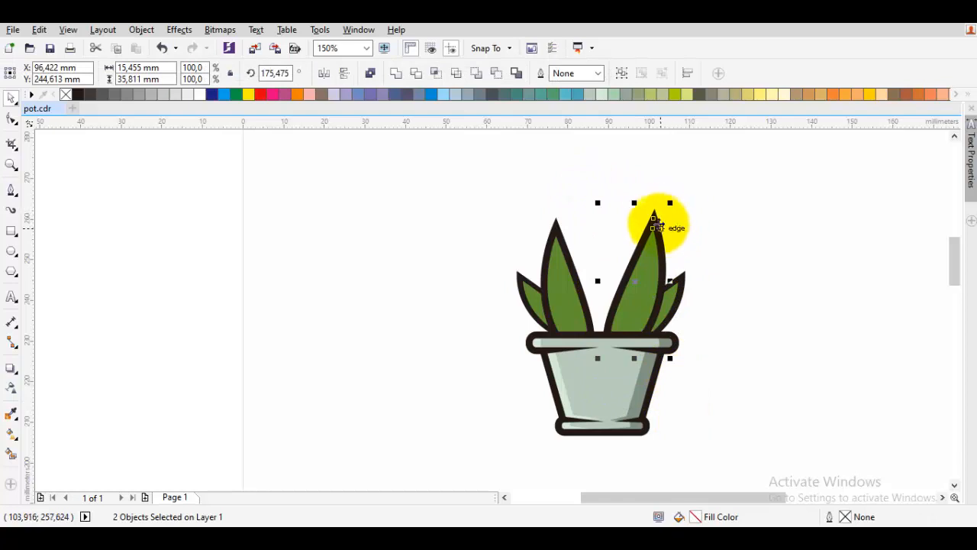
click(653, 223)
drag(633, 206, 611, 225)
Order the skewed leaf copy behind the tall right leaf
scroll(626, 208, up, 3)
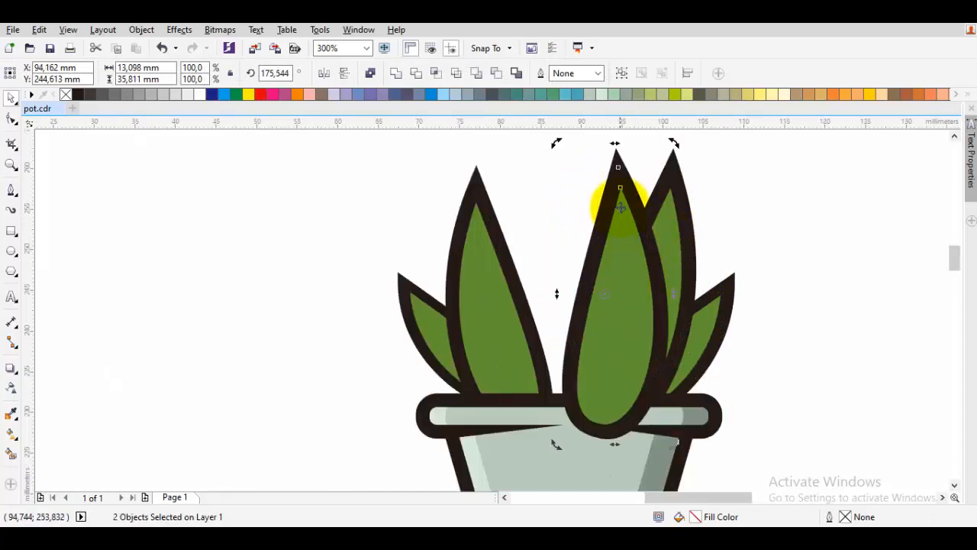
right_click(628, 193)
mouse_move(695, 366)
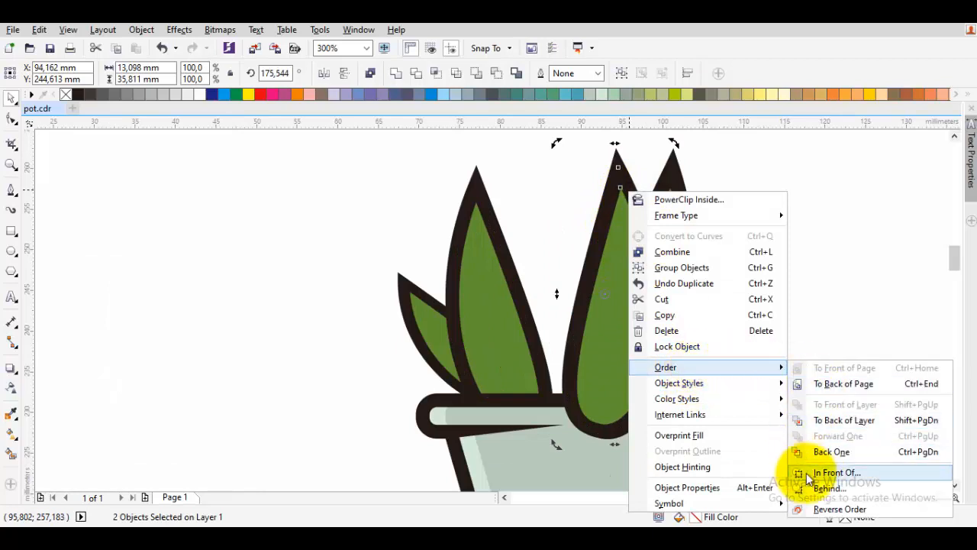
click(825, 491)
click(586, 215)
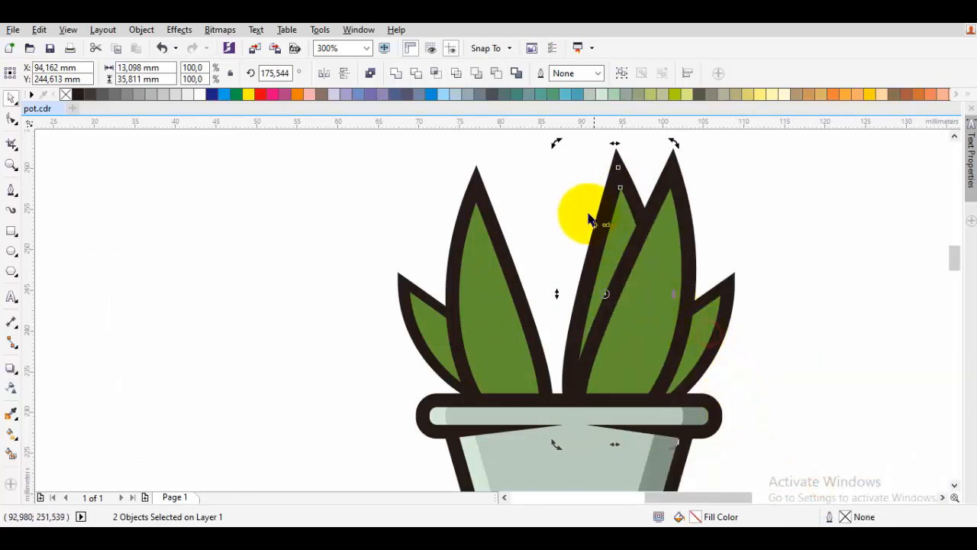
drag(588, 232, 582, 245)
drag(607, 174, 497, 203)
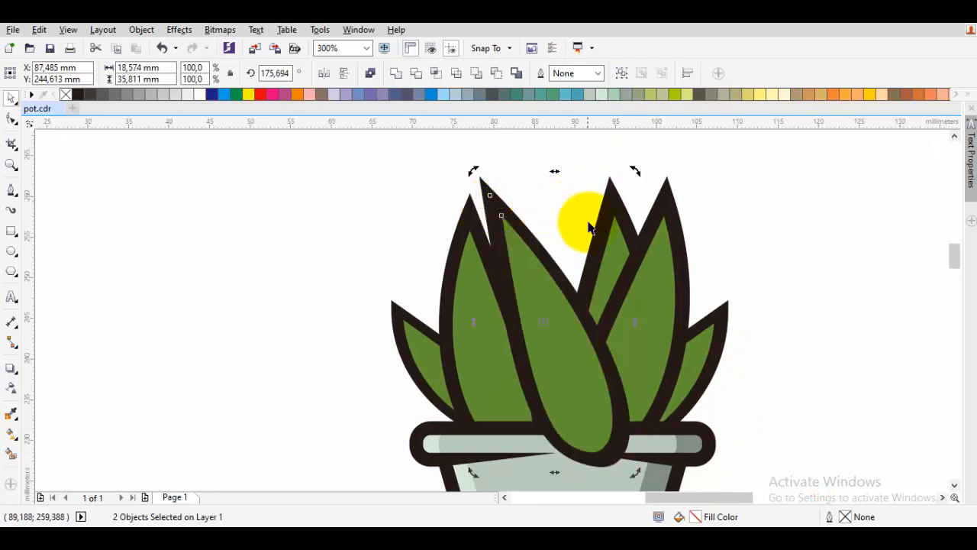
key(ctrl+z)
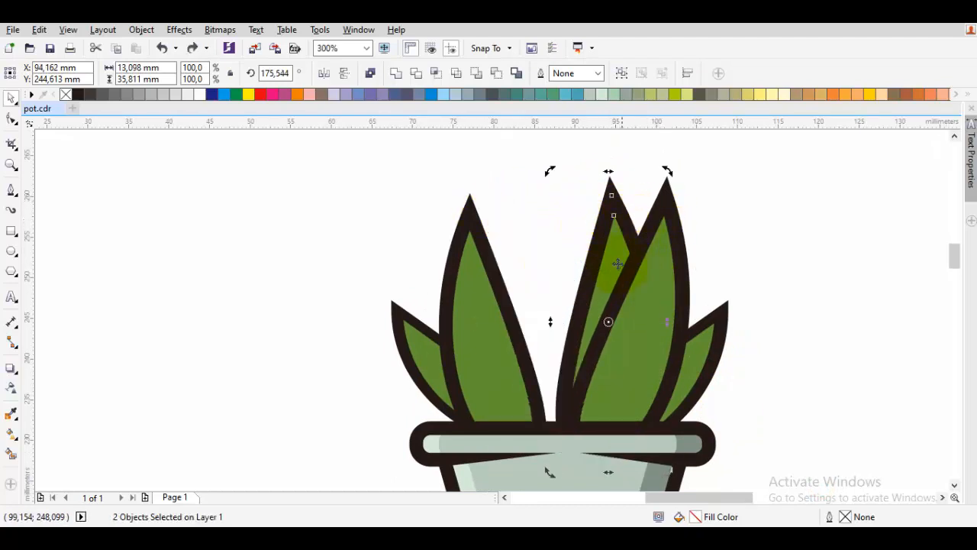
Place a mirrored copy of the inner right leaf at about X 83.6, Y 242.8 mm and order it behind the tall left leaf
drag(666, 321, 578, 327)
drag(602, 226, 520, 255)
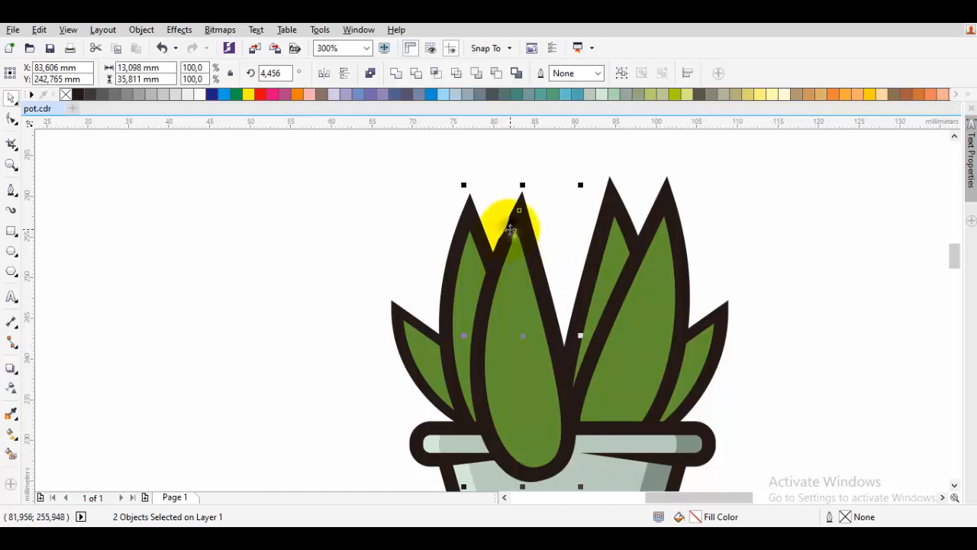
right_click(512, 229)
mouse_move(550, 383)
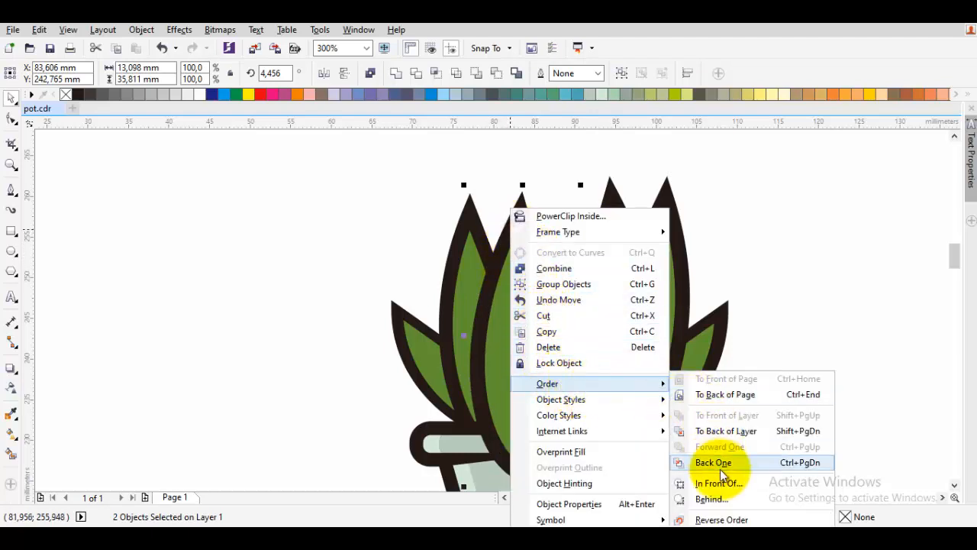
click(713, 499)
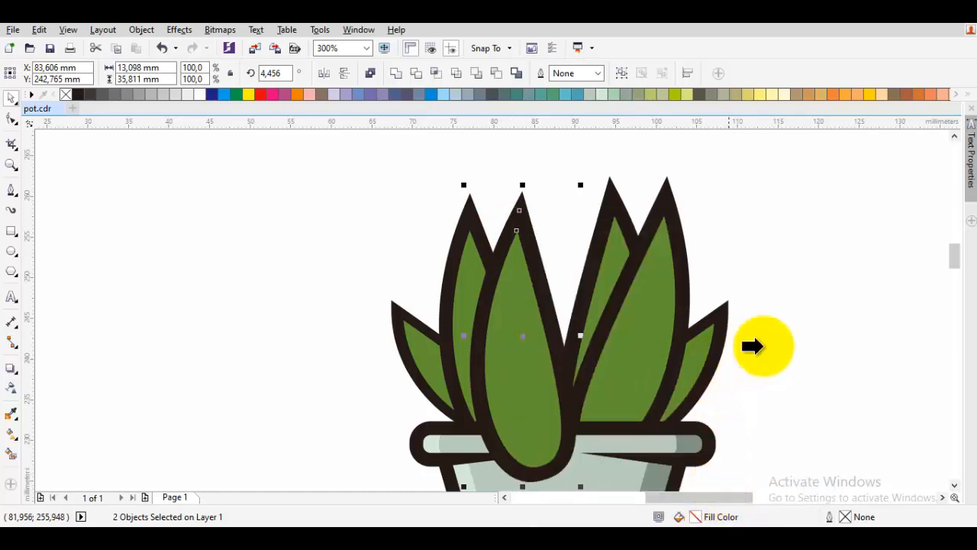
click(716, 327)
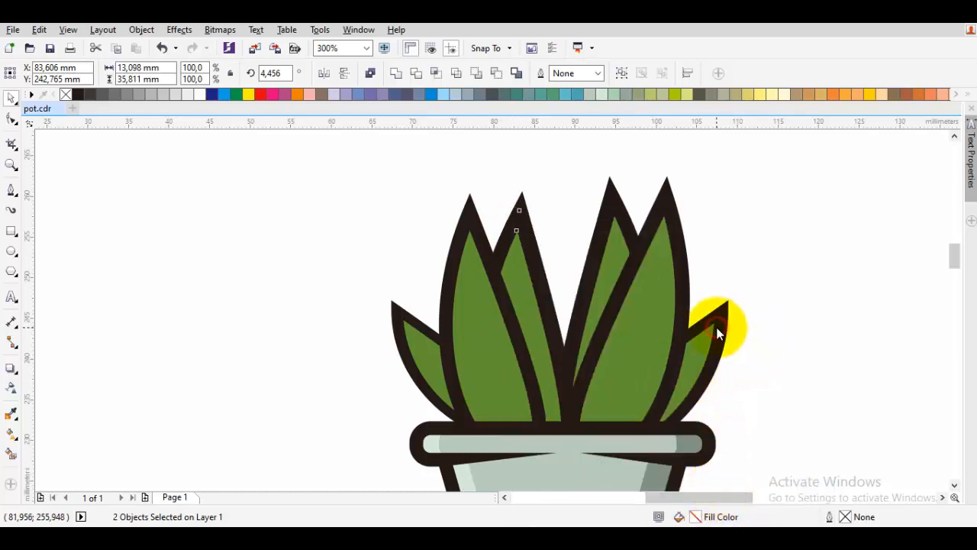
Move the inner left leaf to about X 84.6 mm and rotate it to about 6.5°
drag(537, 260, 541, 260)
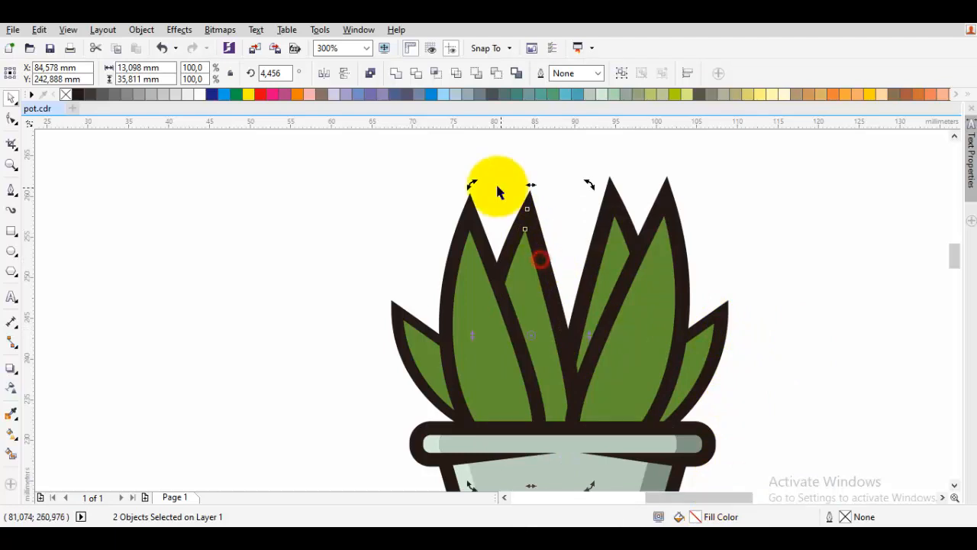
mouse_move(466, 186)
mouse_down()
mouse_move(445, 196)
mouse_move(475, 191)
mouse_up()
click(564, 200)
click(533, 233)
scroll(545, 234, down, 1)
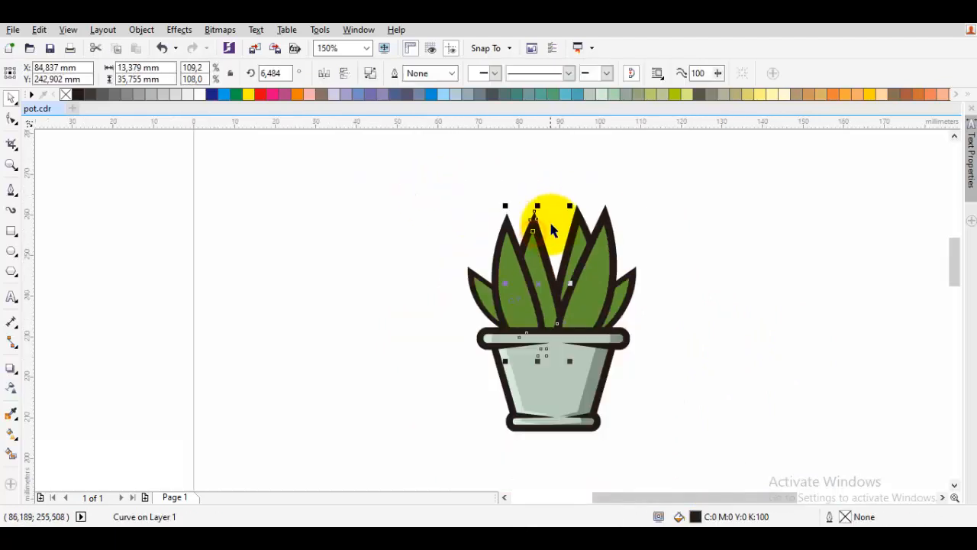
click(551, 223)
Select the inner left leaf's outline and fill, lower them to about Y 241.5 mm and rotate them to about 11.9°
scroll(535, 243, up, 2)
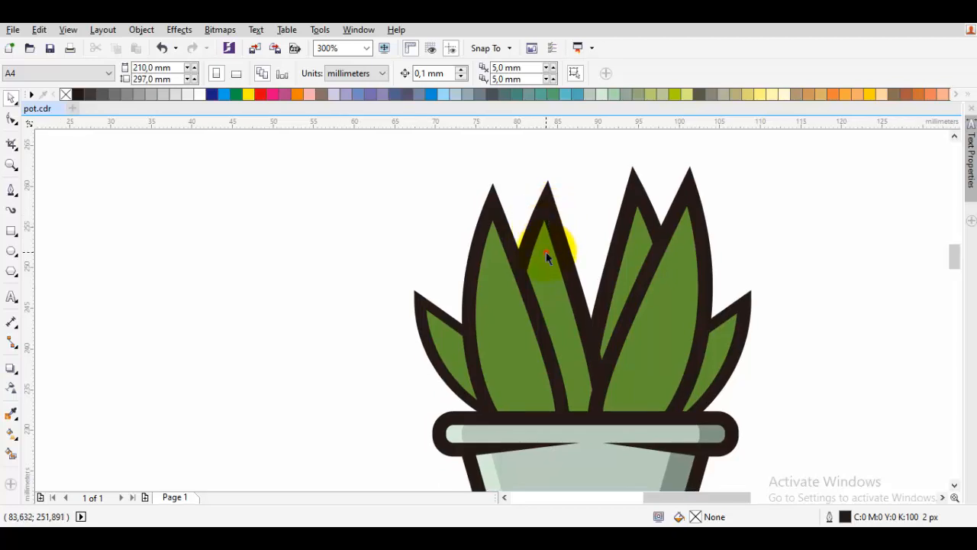
click(547, 258)
shift+click(551, 191)
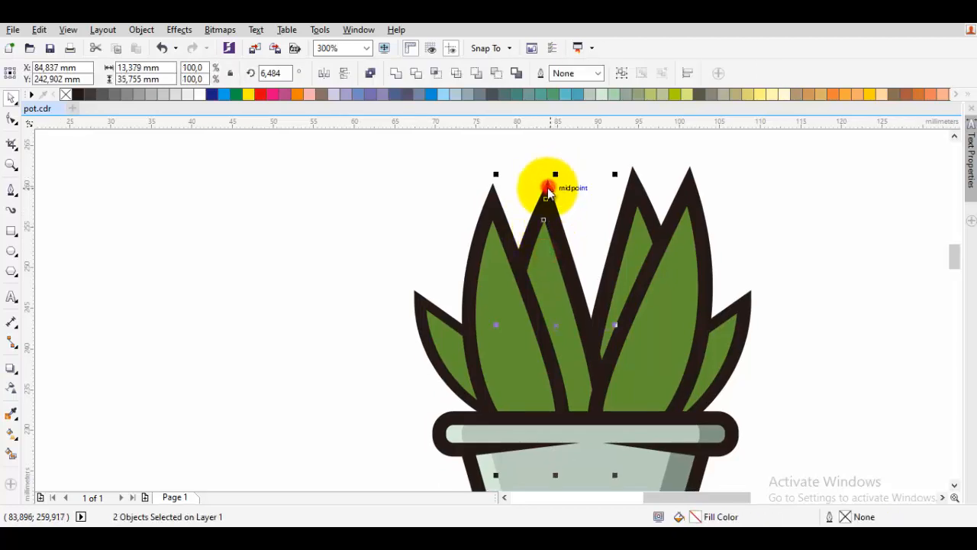
key(F10)
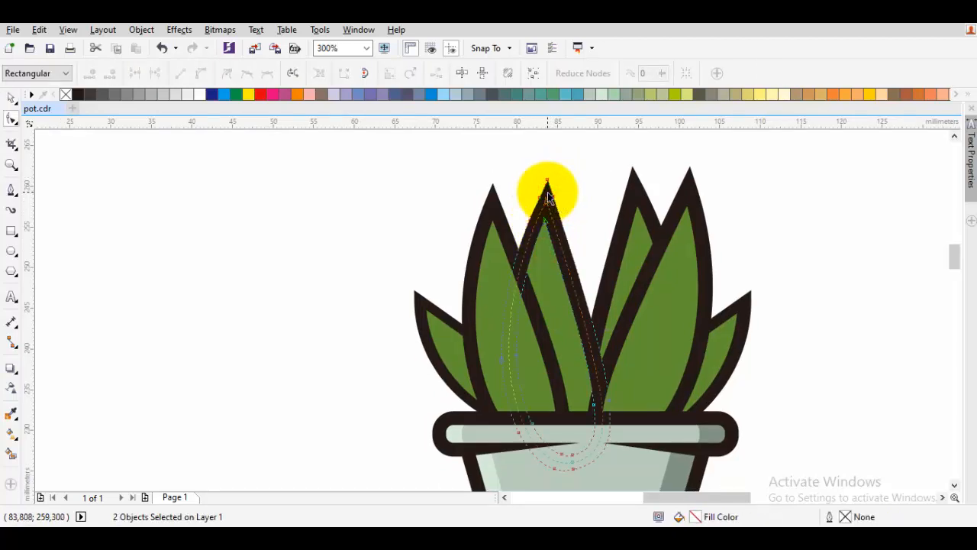
key(space)
drag(548, 194, 543, 203)
click(545, 200)
drag(608, 186, 598, 177)
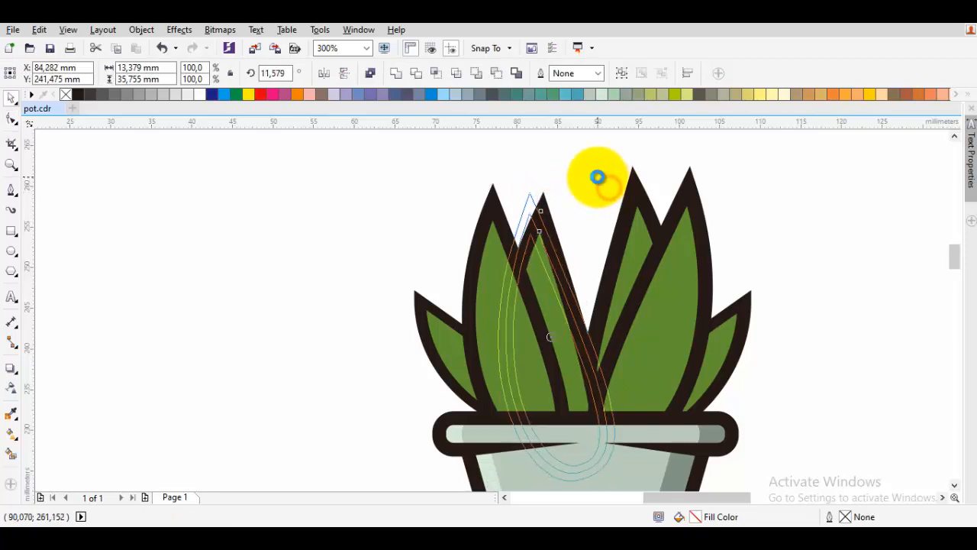
click(593, 181)
scroll(573, 290, down, 2)
scroll(573, 226, up, 1)
Move the inner left leaf's outline and fill to about X 83.5, Y 242.0 mm
click(573, 226)
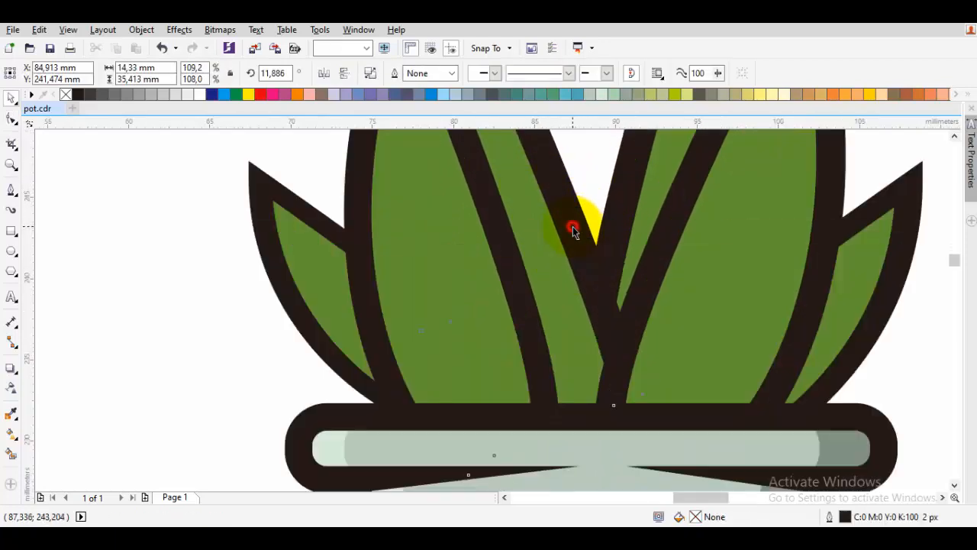
shift+click(582, 210)
drag(578, 210, 623, 245)
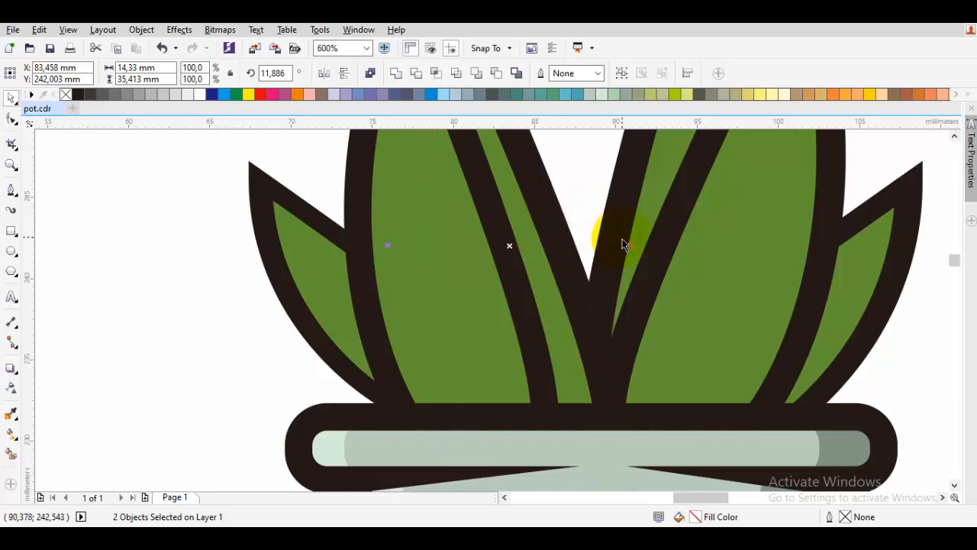
scroll(622, 244, down, 2)
click(574, 224)
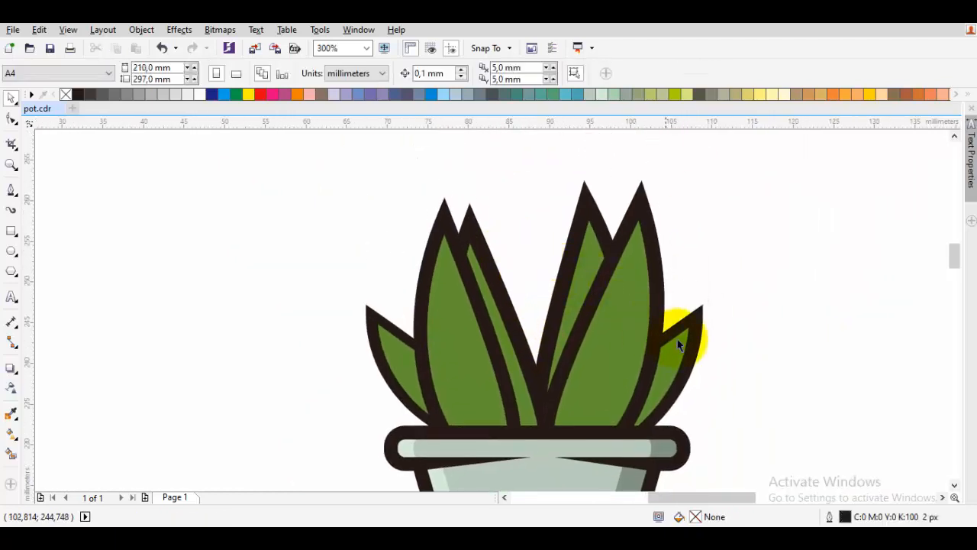
Make a copy of the inner right leaf skewed toward the centre and position it at about X 90.1, Y 245.0 mm
click(567, 225)
shift+click(582, 181)
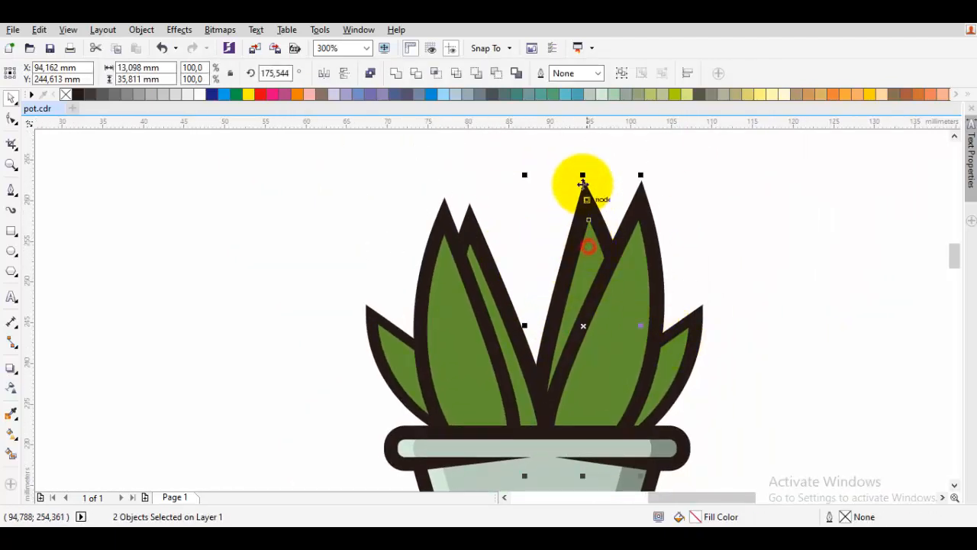
click(585, 200)
drag(569, 175, 518, 230)
Order the new central leaf behind the inner right leaf
right_click(519, 231)
mouse_move(568, 384)
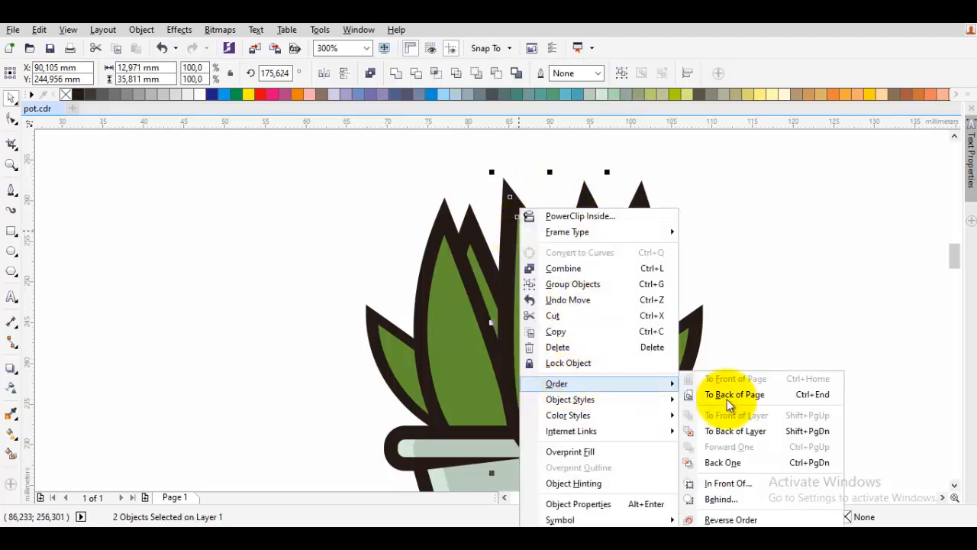
click(724, 498)
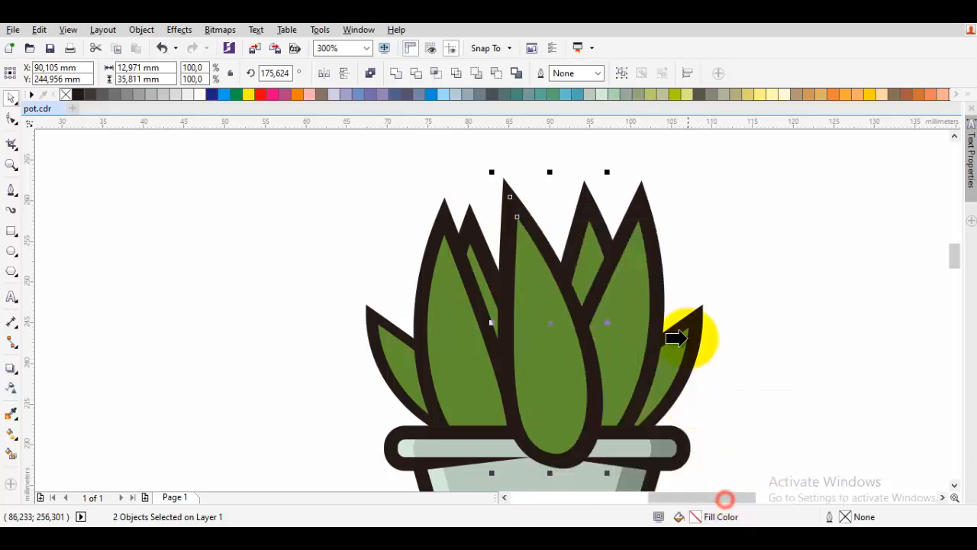
click(589, 240)
click(814, 240)
Select the inner left leaf's outline and fill and move them to about X 83.9, Y 242.7 mm
scroll(541, 222, down, 1)
scroll(527, 224, up, 1)
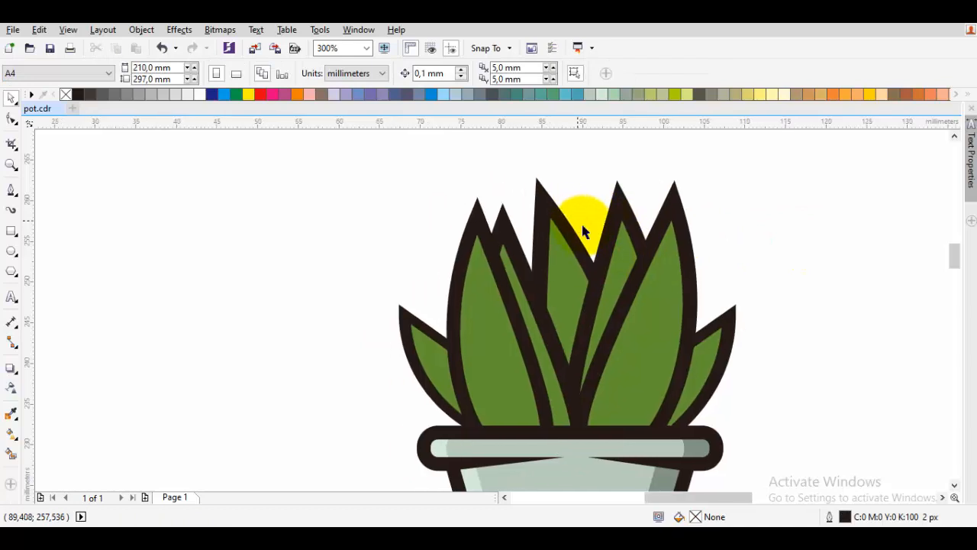
scroll(577, 229, down, 1)
scroll(559, 227, up, 1)
click(527, 222)
scroll(524, 229, down, 1)
scroll(524, 260, up, 1)
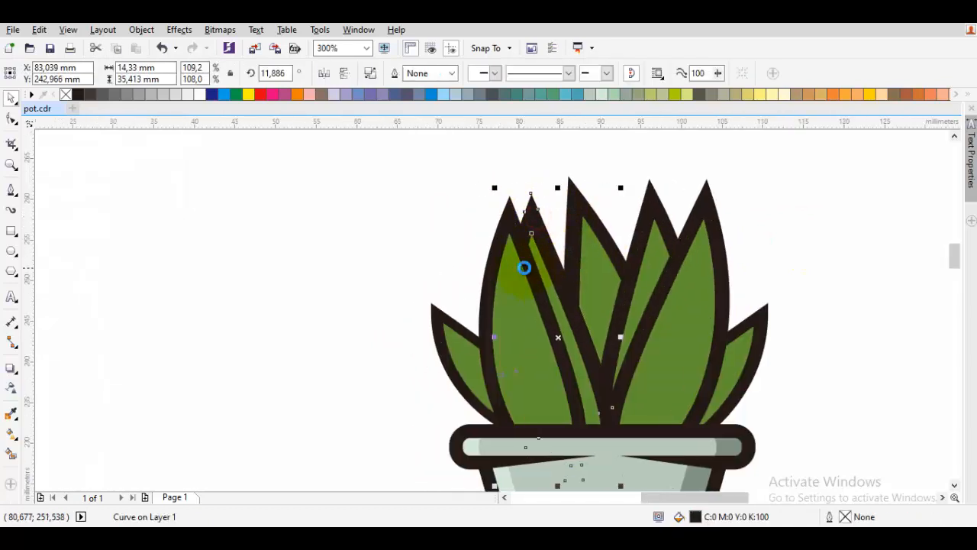
scroll(554, 250, up, 1)
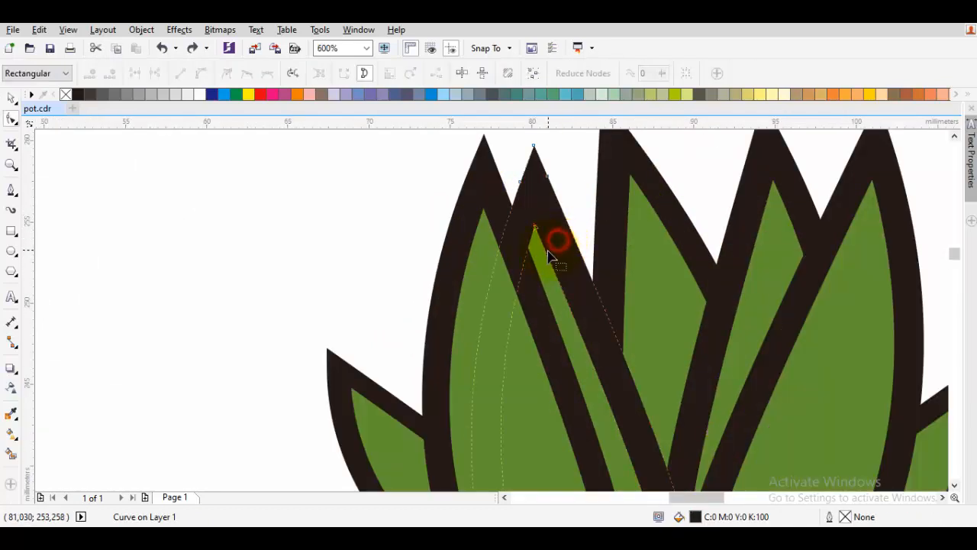
shift+click(537, 255)
drag(552, 200, 561, 196)
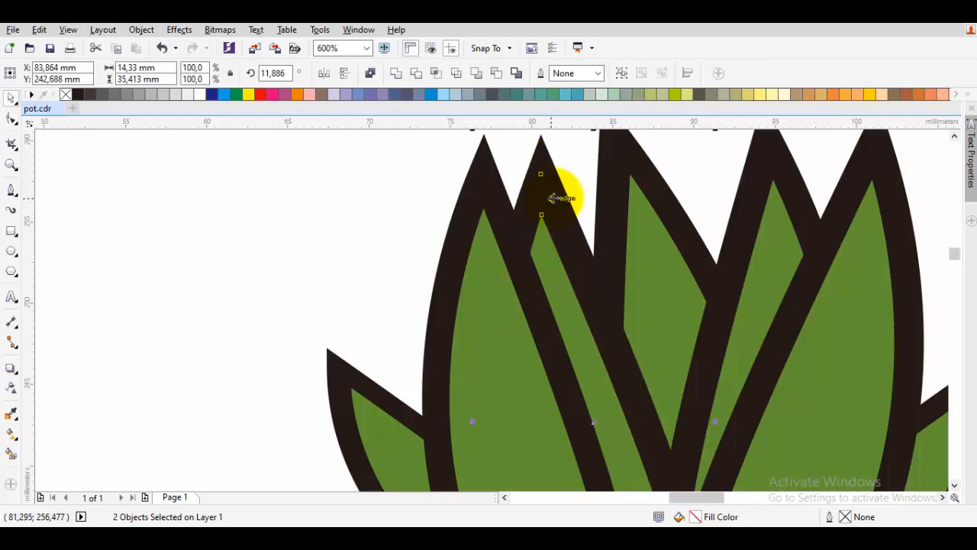
Tilt the large left leaf's outline and fill outward and reposition them so the leaf fans away from the inner left leaf
scroll(561, 196, down, 1)
click(811, 249)
click(585, 368)
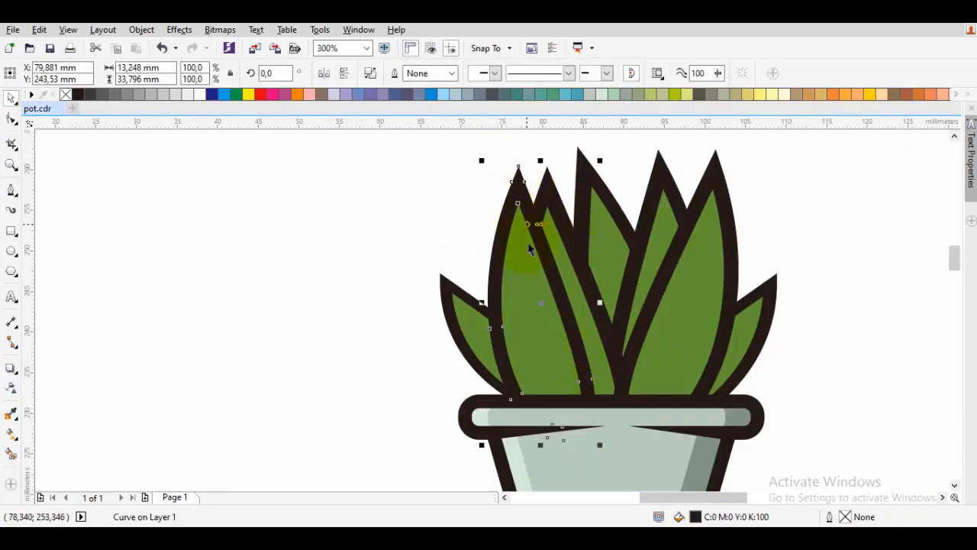
double_click(528, 279)
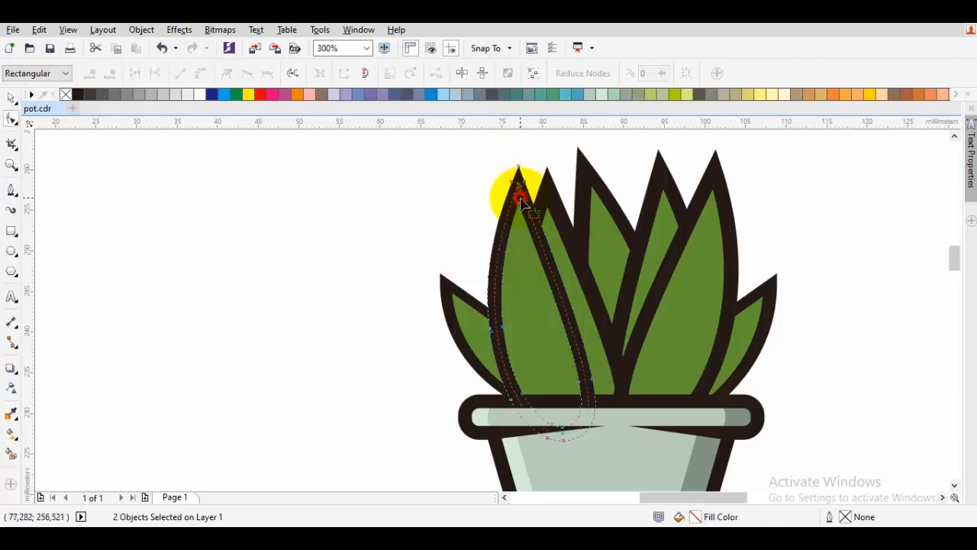
key(space)
click(494, 170)
drag(480, 161, 494, 194)
click(507, 188)
mouse_move(539, 240)
mouse_down()
mouse_move(518, 214)
mouse_move(528, 233)
mouse_up()
drag(602, 436, 618, 463)
drag(571, 338, 591, 348)
click(591, 347)
drag(491, 173, 480, 181)
mouse_move(510, 227)
mouse_down()
mouse_move(506, 218)
mouse_move(502, 226)
mouse_up()
Rotate the large right leaf's outline and fill to about 172.8°, move them to about X 96.0, Y 242.6 mm and enlarge them slightly
click(681, 254)
shift+click(698, 265)
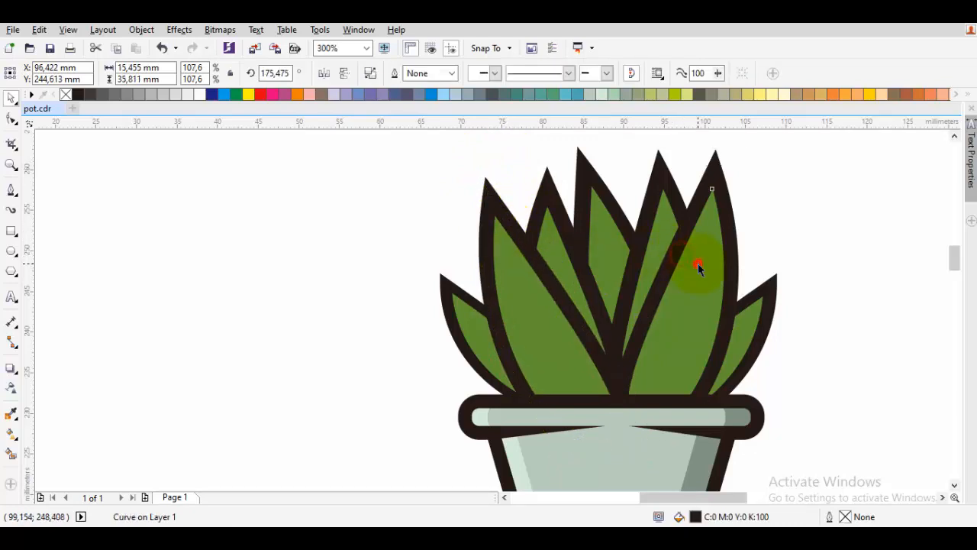
click(721, 250)
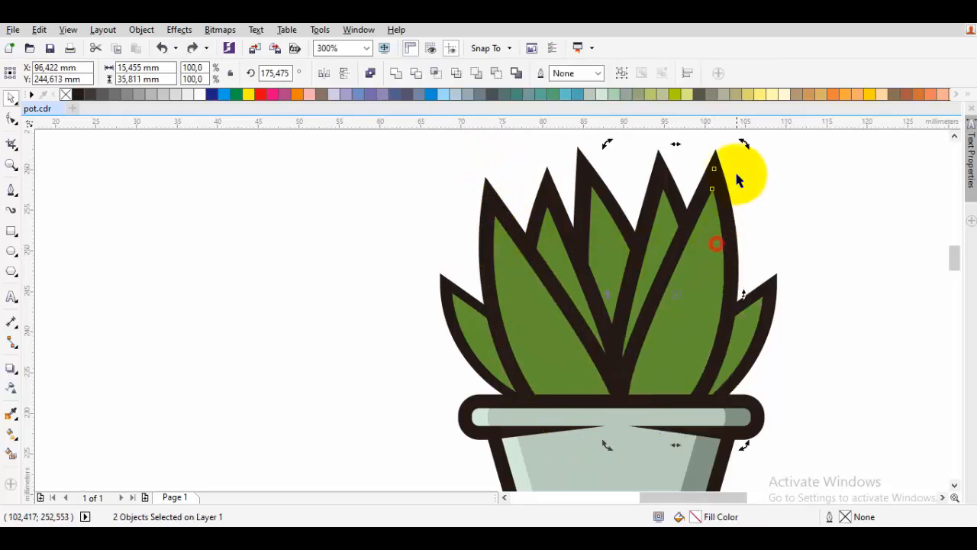
drag(741, 144, 752, 151)
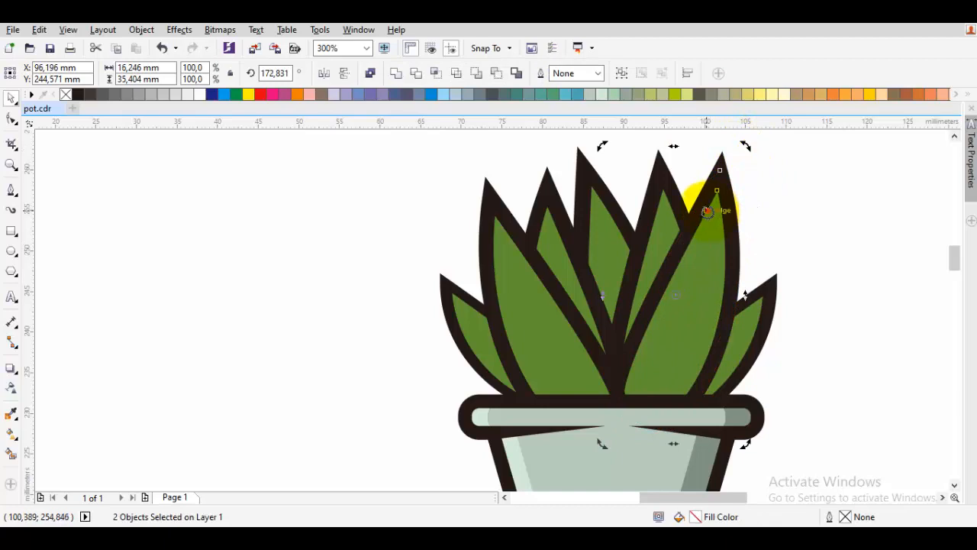
drag(708, 208, 720, 194)
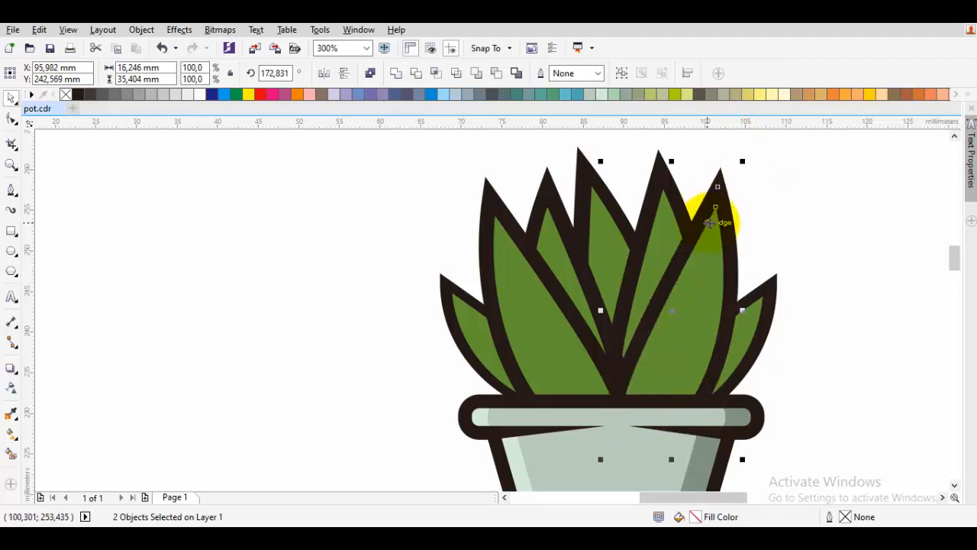
drag(742, 161, 751, 148)
click(779, 224)
key(F3)
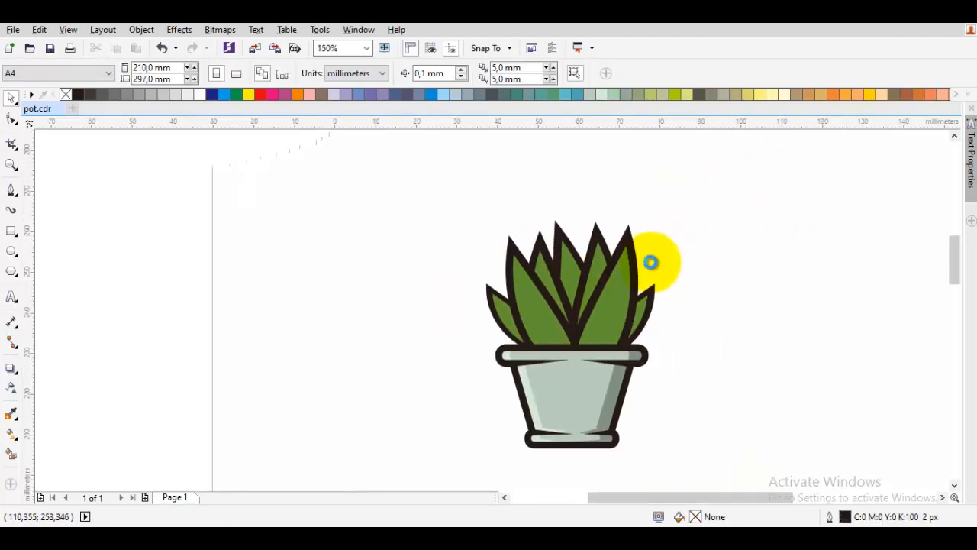
scroll(526, 315, up, 2)
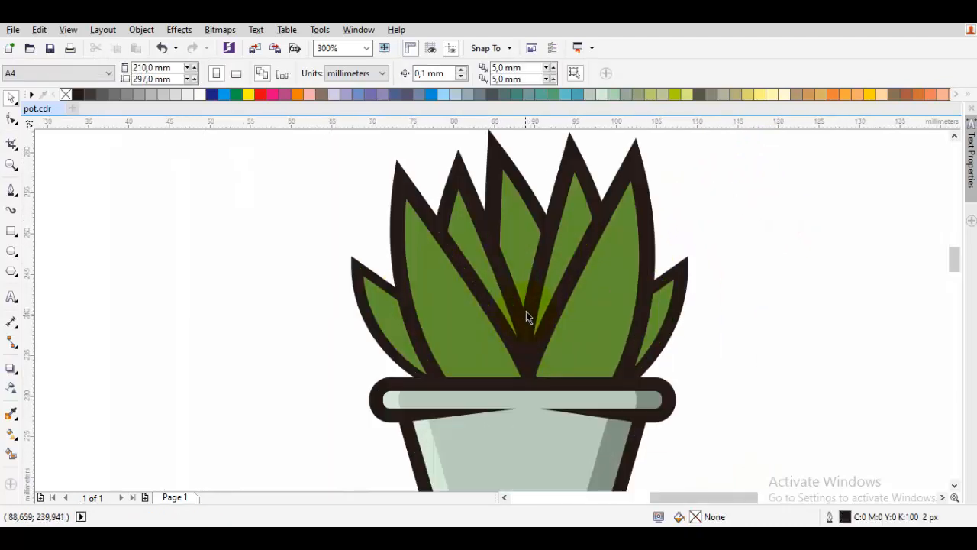
scroll(631, 322, down, 1)
scroll(632, 322, up, 1)
drag(649, 312, 677, 305)
key(p)
scroll(681, 286, up, 1)
key(space)
scroll(697, 309, down, 2)
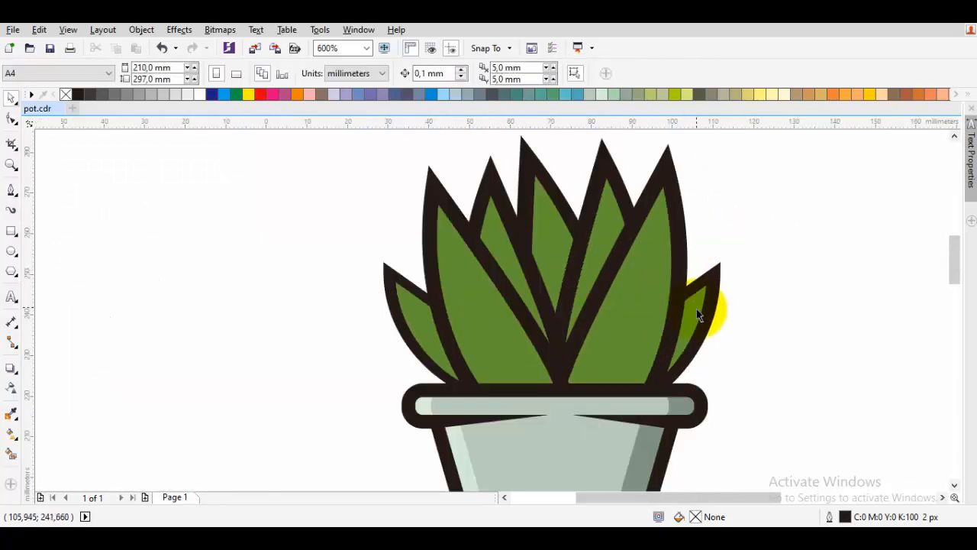
Give all the leaf shapes a yellow hairline outline
drag(685, 347, 779, 405)
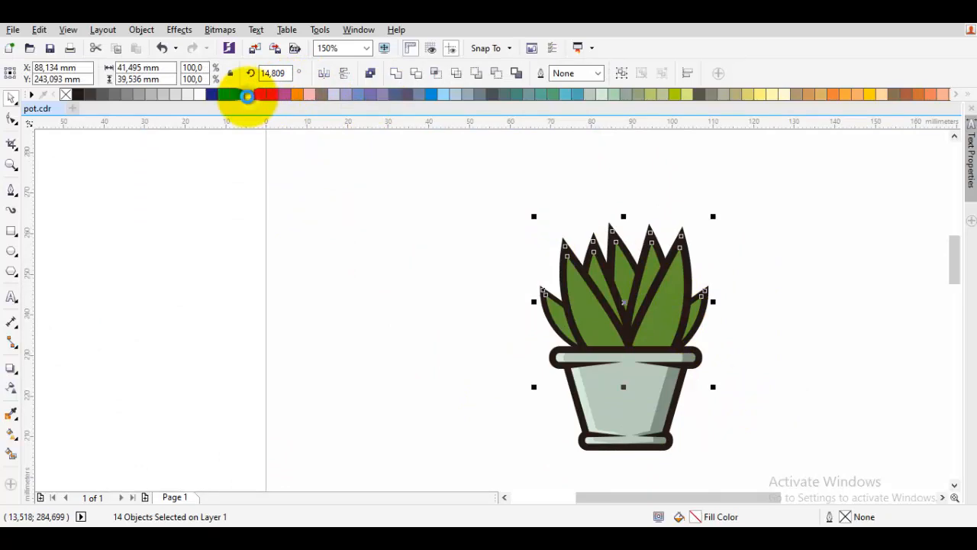
right_click(248, 95)
click(327, 181)
Draw a closed Pen curve about 7.3 × 22.9 mm covering the inner part of the small far-right leaf
scroll(697, 327, up, 5)
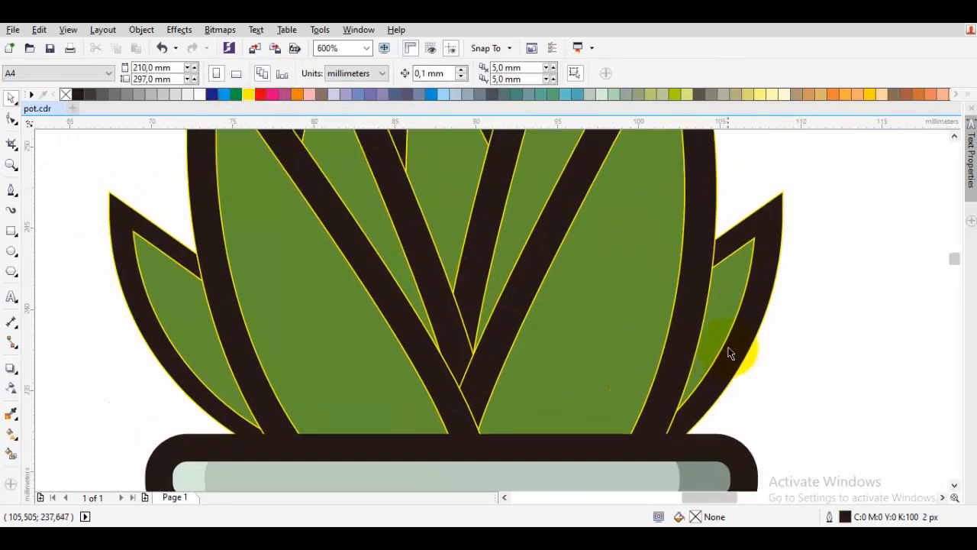
scroll(730, 349, down, 1)
key(p)
scroll(729, 301, up, 1)
drag(753, 298, 773, 300)
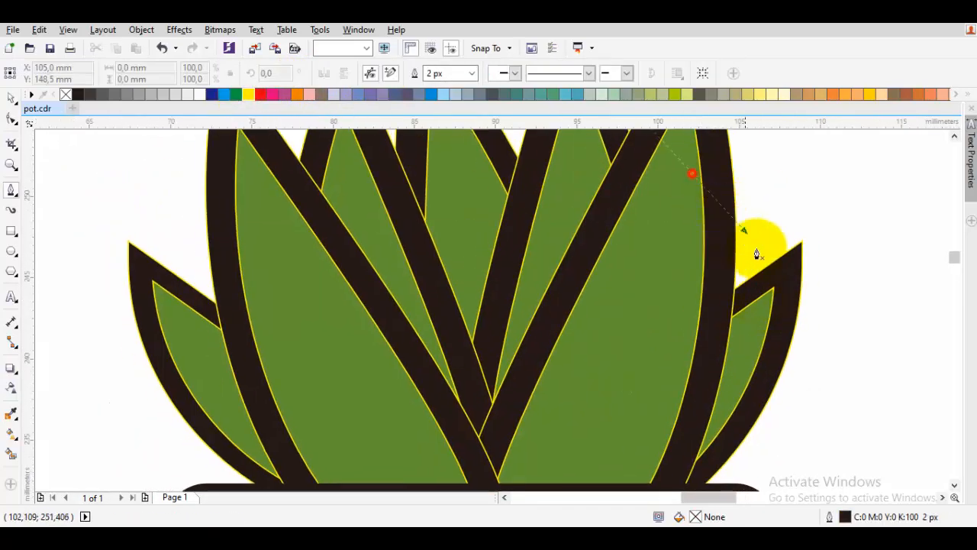
drag(757, 255, 786, 304)
drag(709, 486, 769, 343)
click(779, 398)
drag(715, 363, 716, 413)
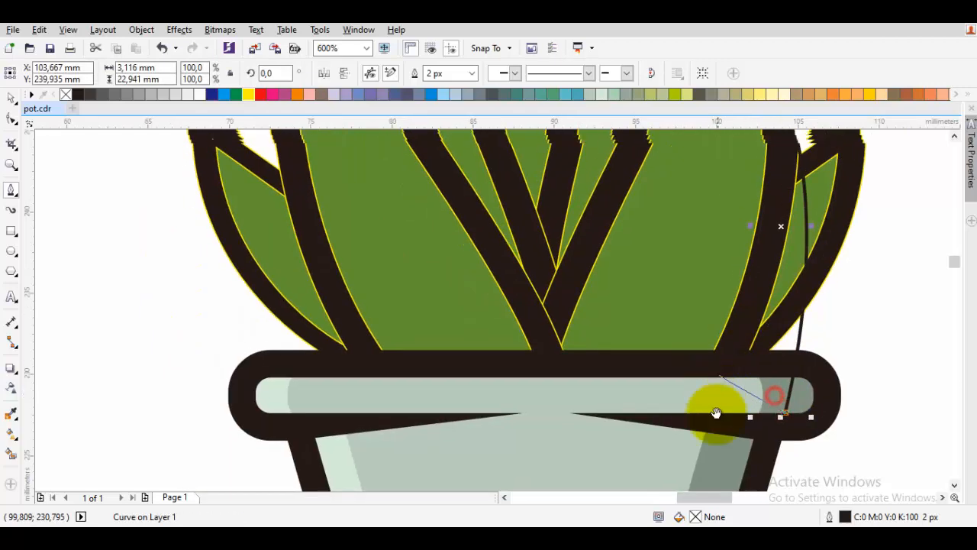
scroll(716, 413, down, 3)
scroll(741, 260, up, 3)
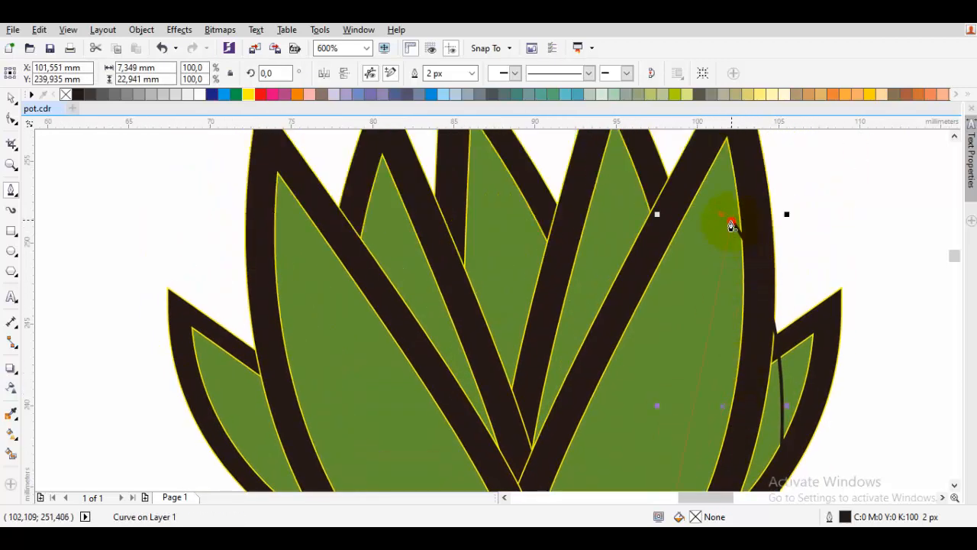
click(730, 225)
click(788, 311)
key(space)
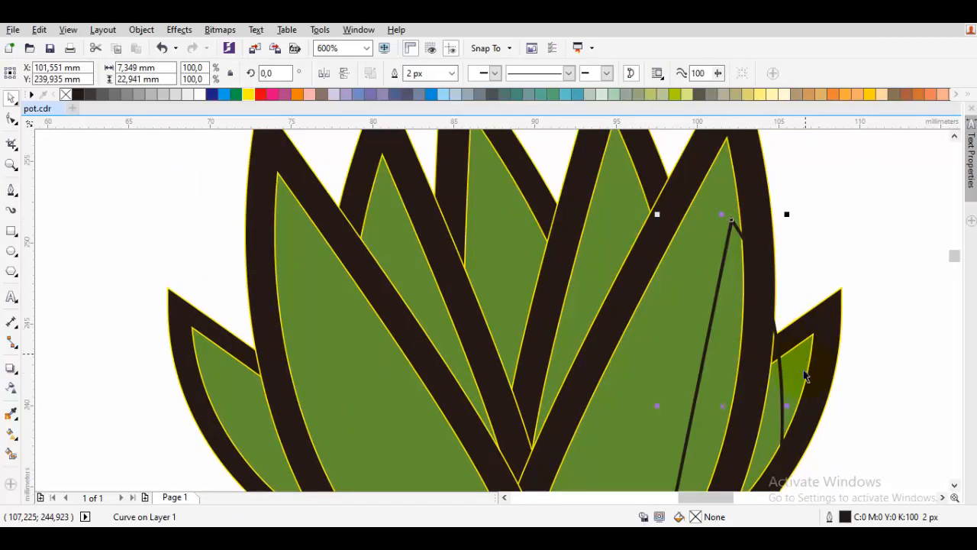
Intersect the drawn curve with the small far-right leaf's green fill and delete the drawn curve
shift+click(797, 370)
click(437, 73)
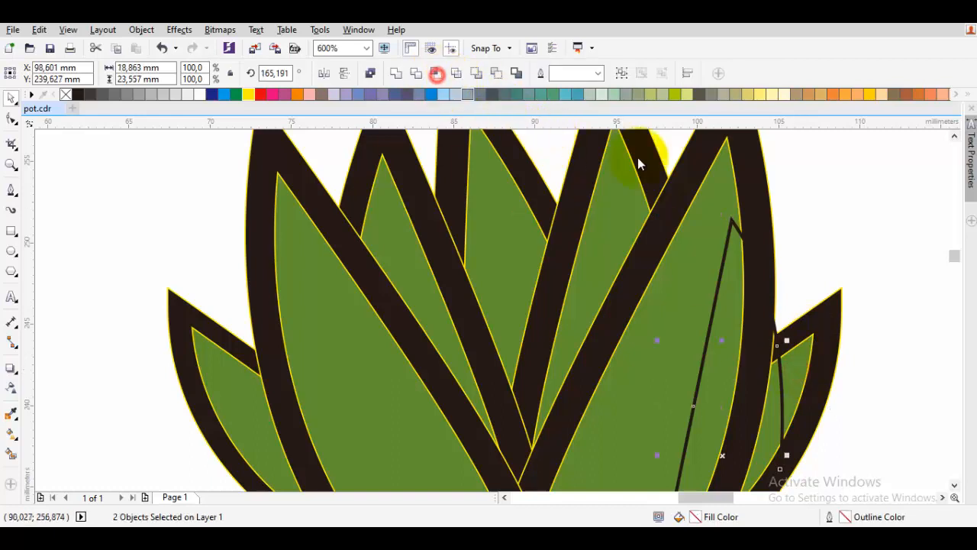
key(Escape)
click(719, 283)
drag(712, 232, 687, 153)
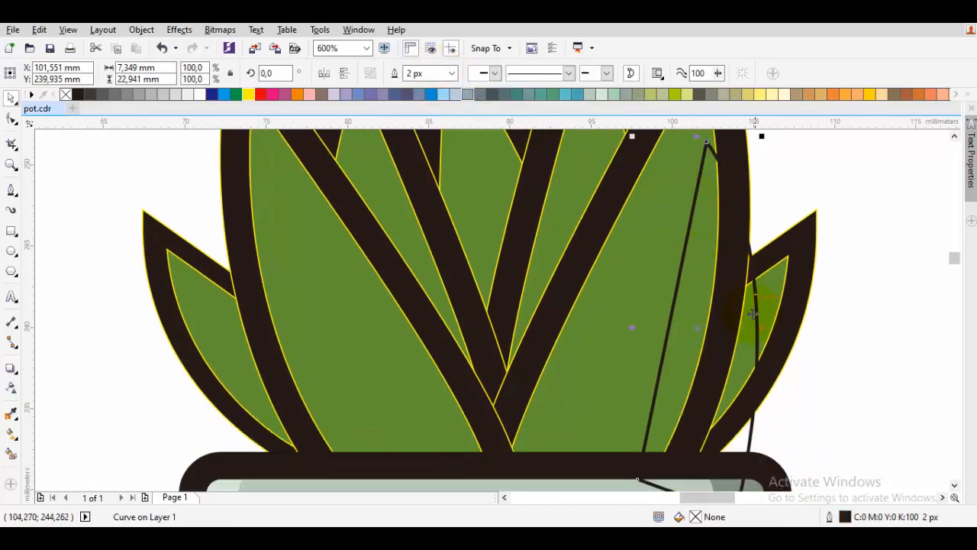
key(Delete)
Fill the shadow piece on the small far-right leaf with a darker green, C78 M48 Y100 K11
click(756, 342)
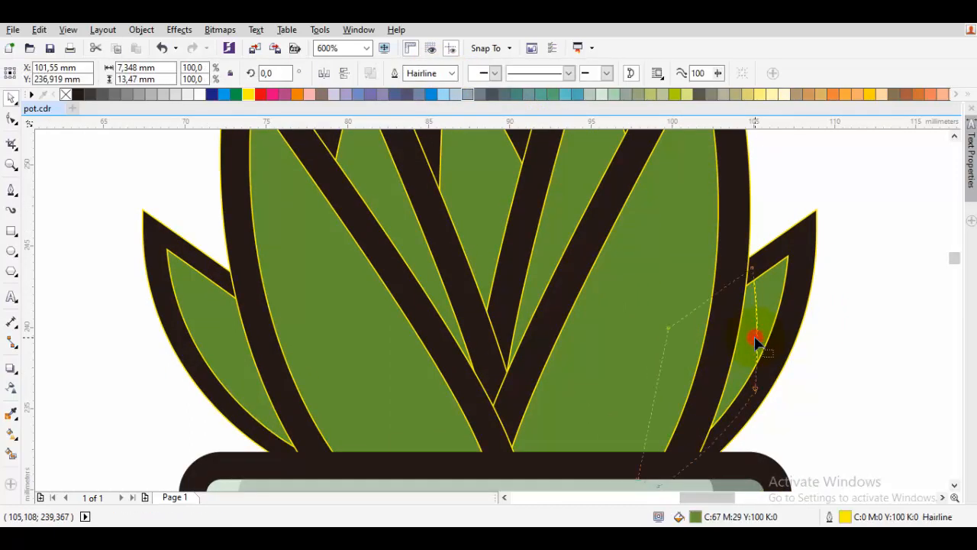
double_click(724, 517)
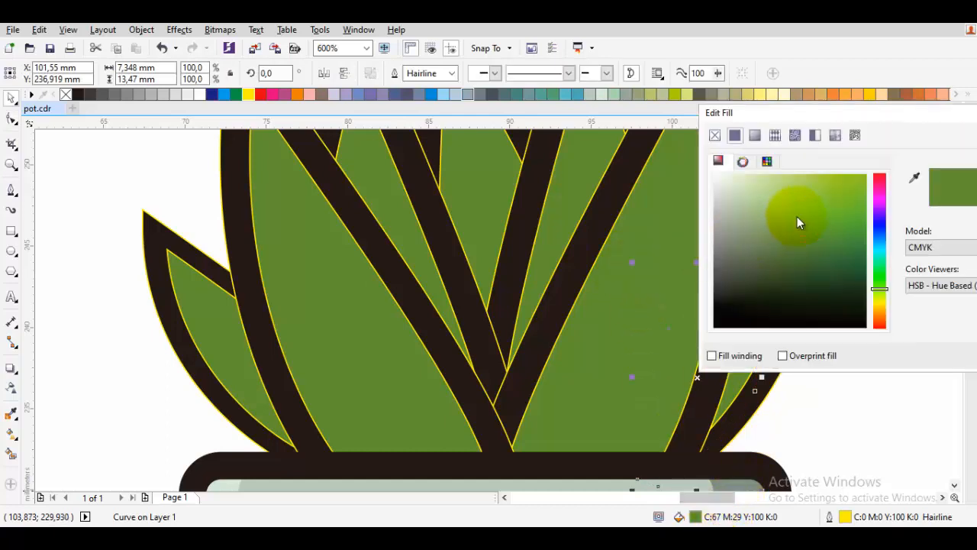
drag(811, 250, 811, 259)
key(Return)
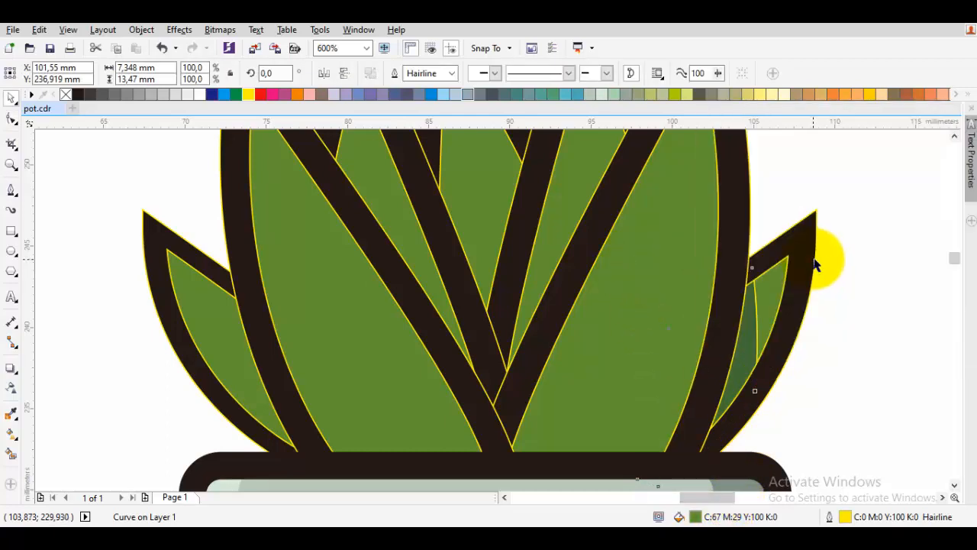
click(801, 196)
click(801, 199)
scroll(757, 272, down, 4)
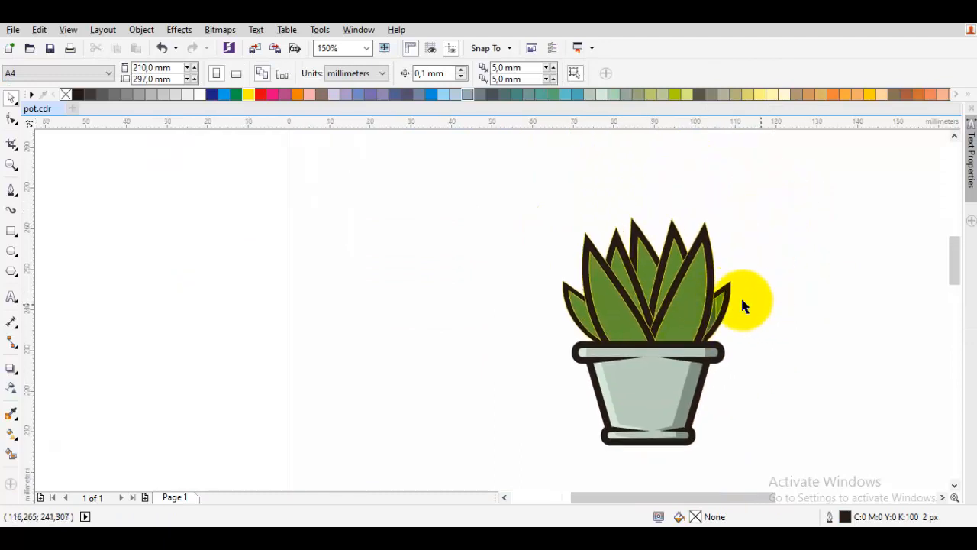
Select all the leaf shapes, including the shadow piece, and remove their yellow outlines
key(ctrl+a)
drag(507, 174, 785, 424)
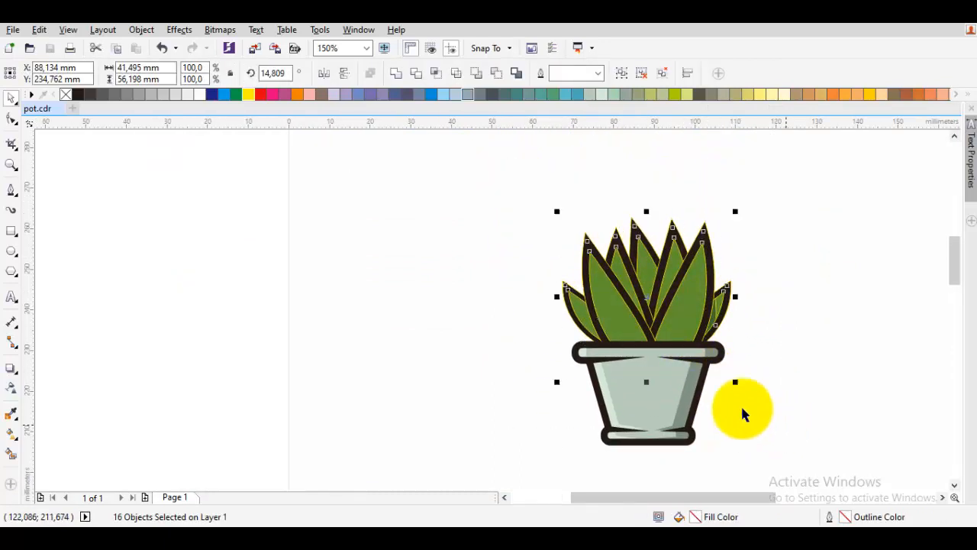
right_click(68, 96)
click(258, 188)
Darken the small far-right leaf's shadow piece to the green C82 M53 Y100 K22
scroll(593, 301, up, 1)
drag(640, 302, 425, 286)
scroll(470, 302, down, 1)
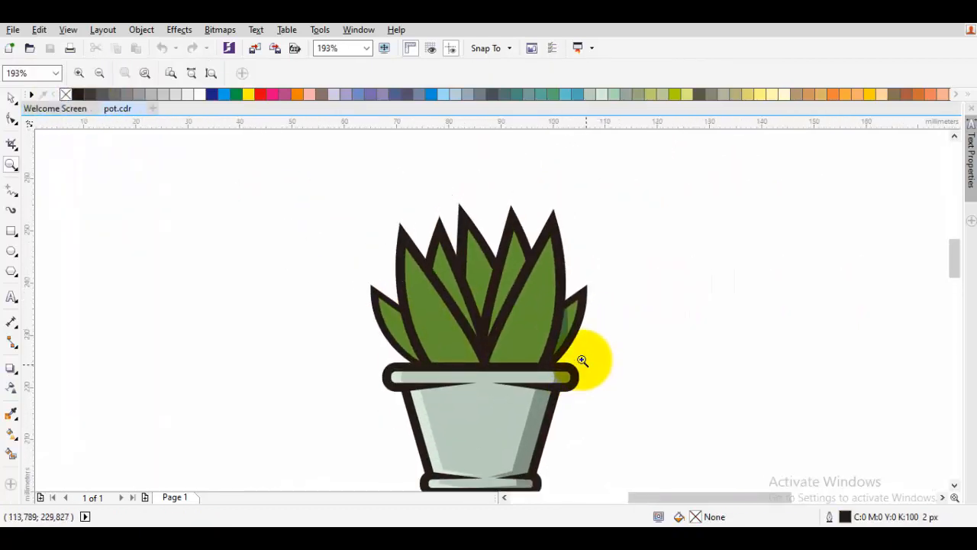
scroll(533, 305, up, 1)
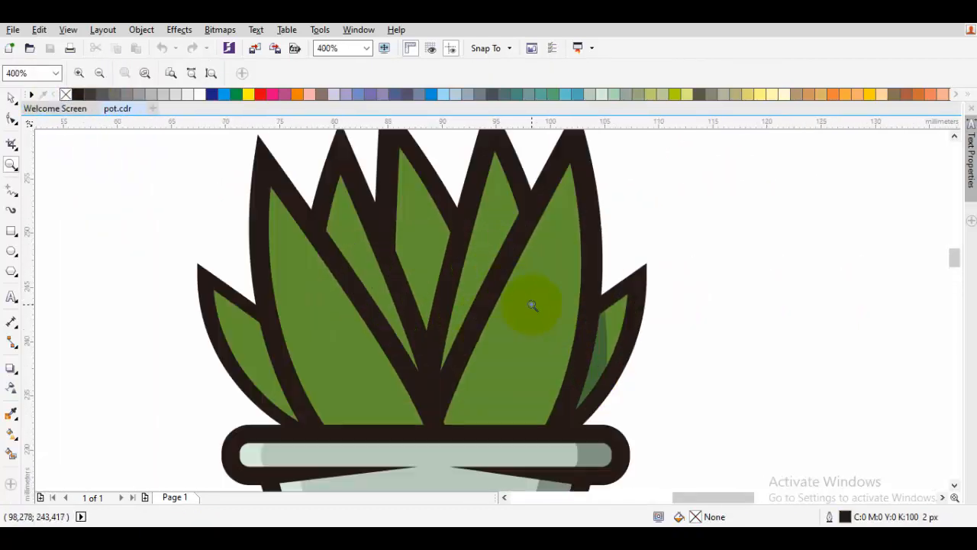
drag(542, 302, 666, 347)
drag(718, 375, 688, 305)
key(p)
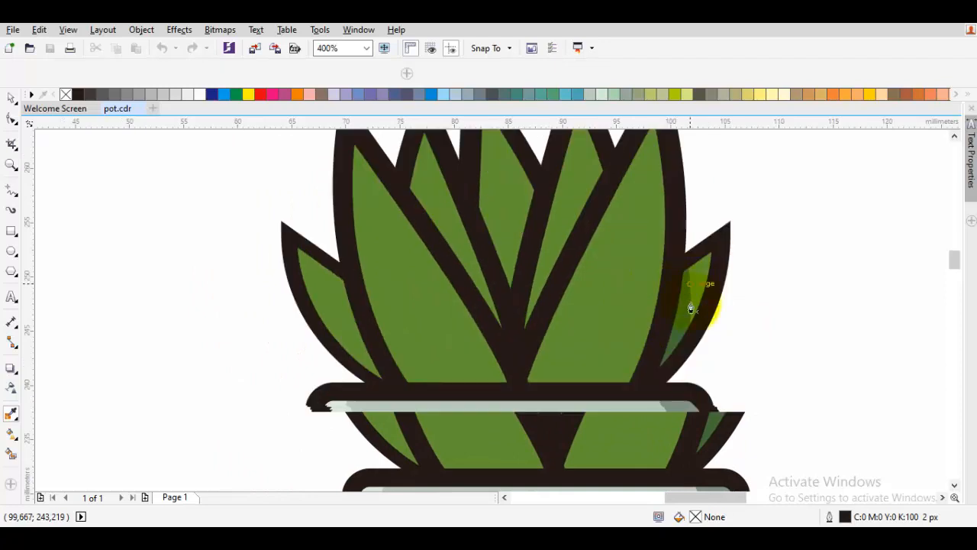
key(space)
click(687, 305)
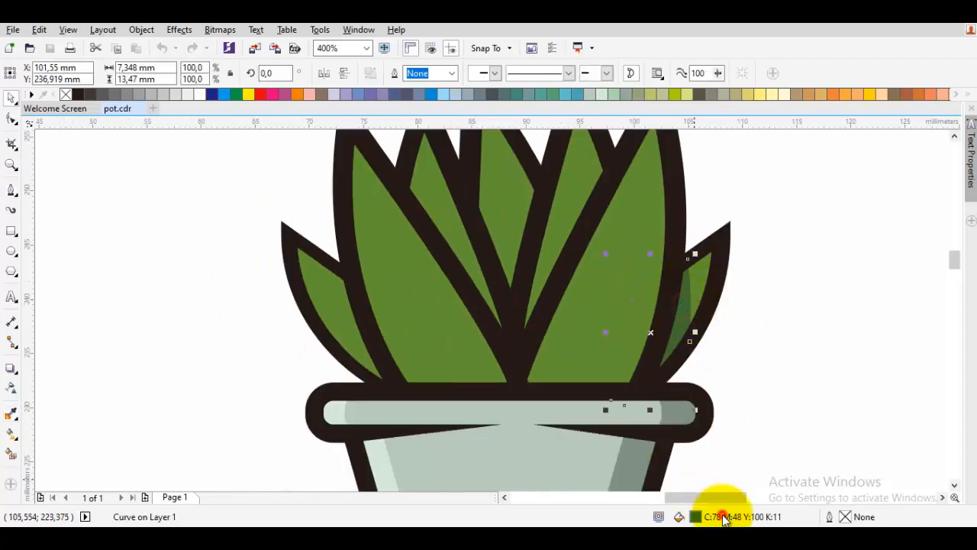
key(shift+F11)
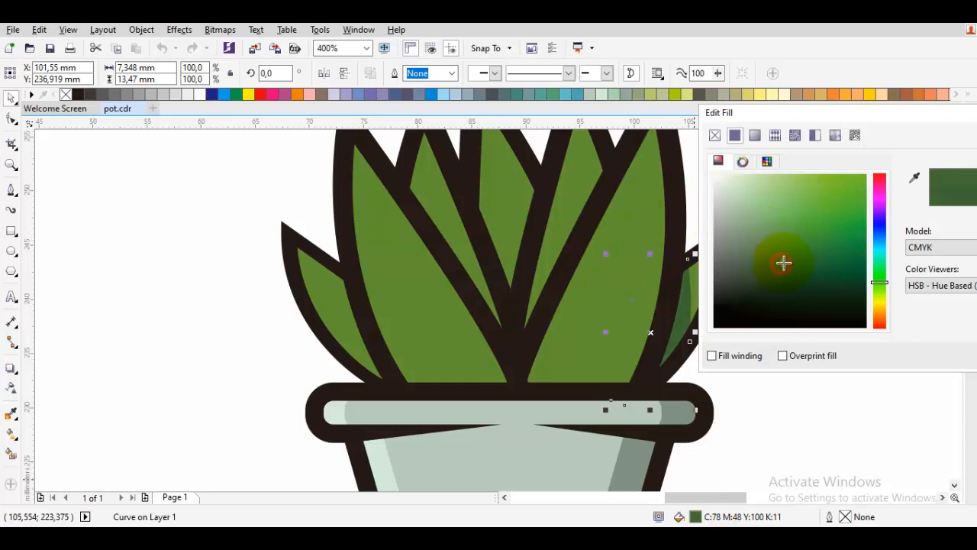
key(Return)
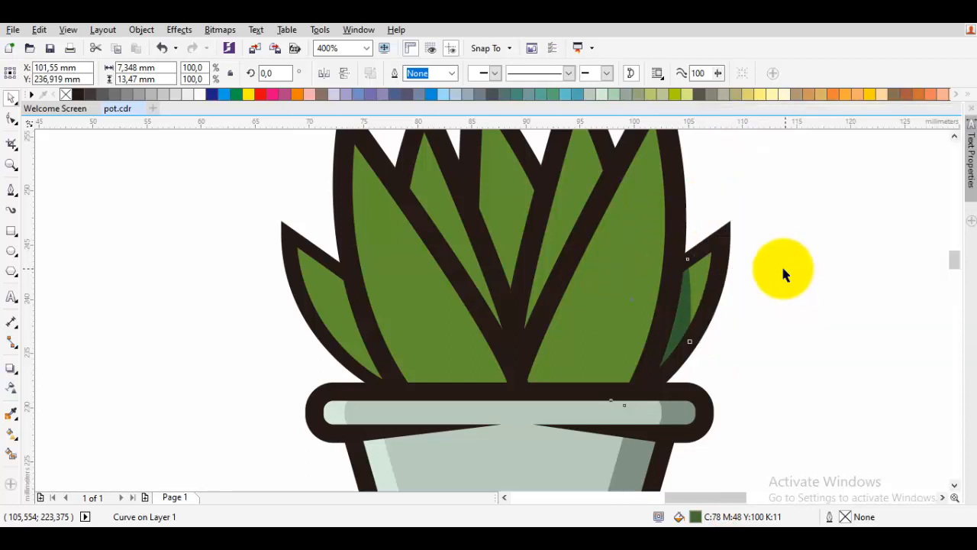
scroll(784, 269, down, 1)
click(787, 266)
Draw a closed Bezier curve marking a shadow area over the lower left part of the central leaf
scroll(689, 252, down, 1)
scroll(659, 242, up, 1)
key(space)
scroll(660, 240, up, 2)
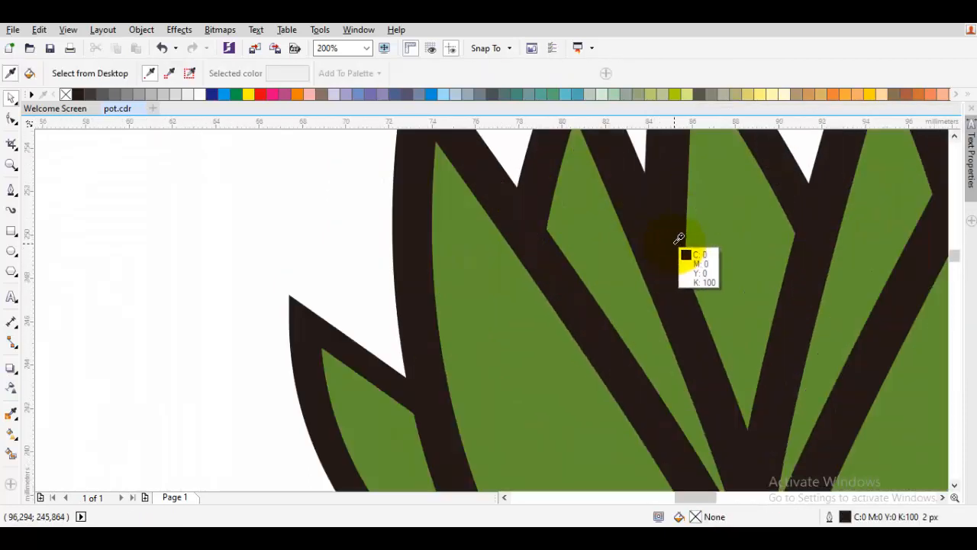
key(p)
scroll(665, 242, down, 1)
key(b)
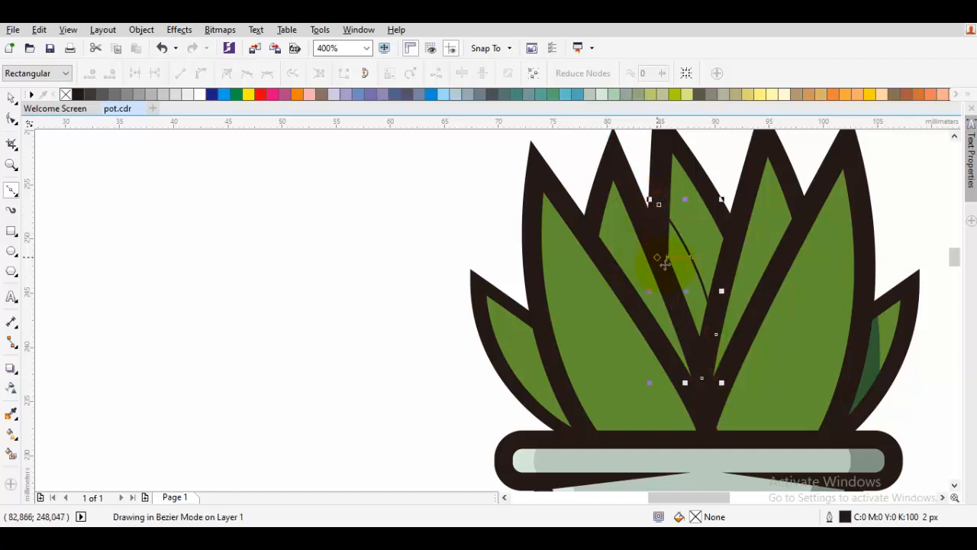
Fill the central leaf's shadow curve with the dark green C82 M53 Y100 K22 sampled from the small far-right leaf's shadow
key(i)
click(874, 351)
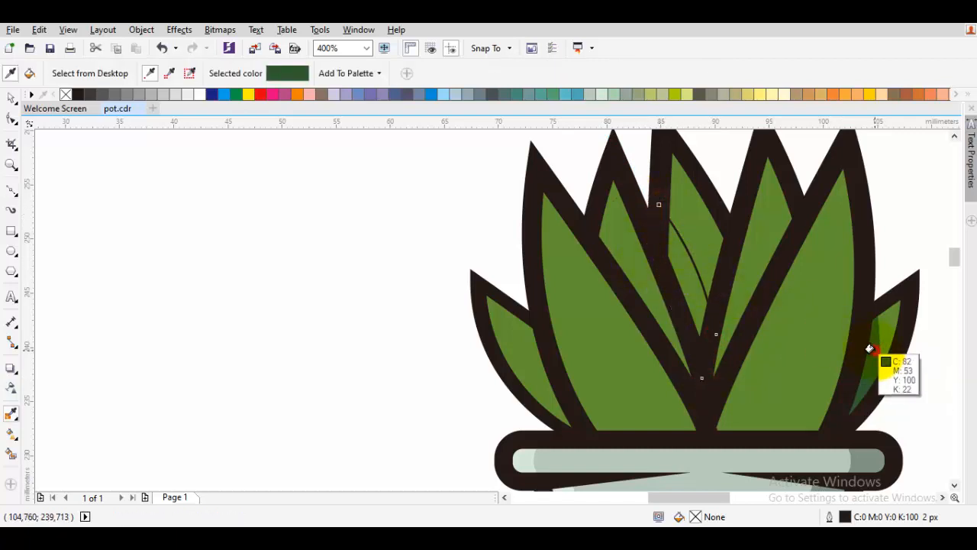
click(686, 262)
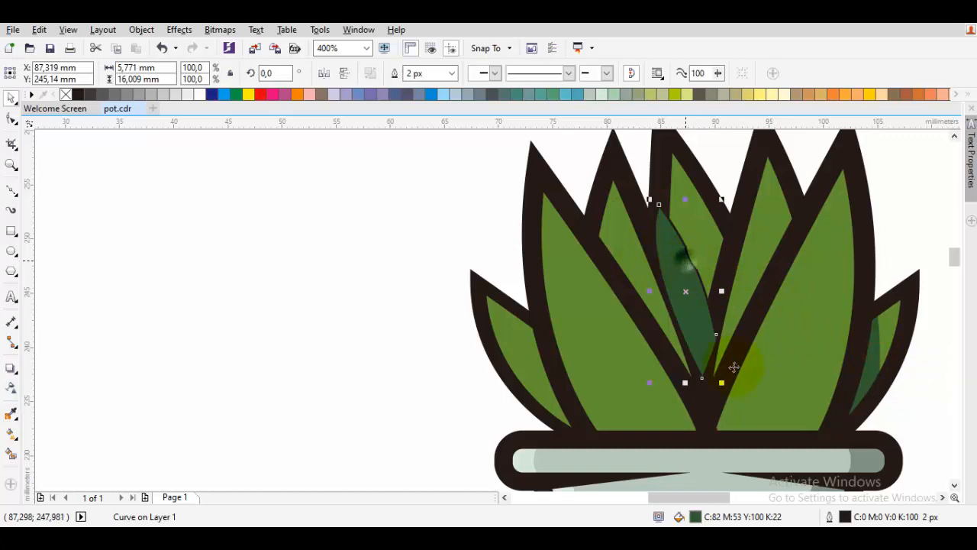
Order the central leaf's shadow piece directly in front of that leaf's green shape and remove the piece's outline
right_click(689, 365)
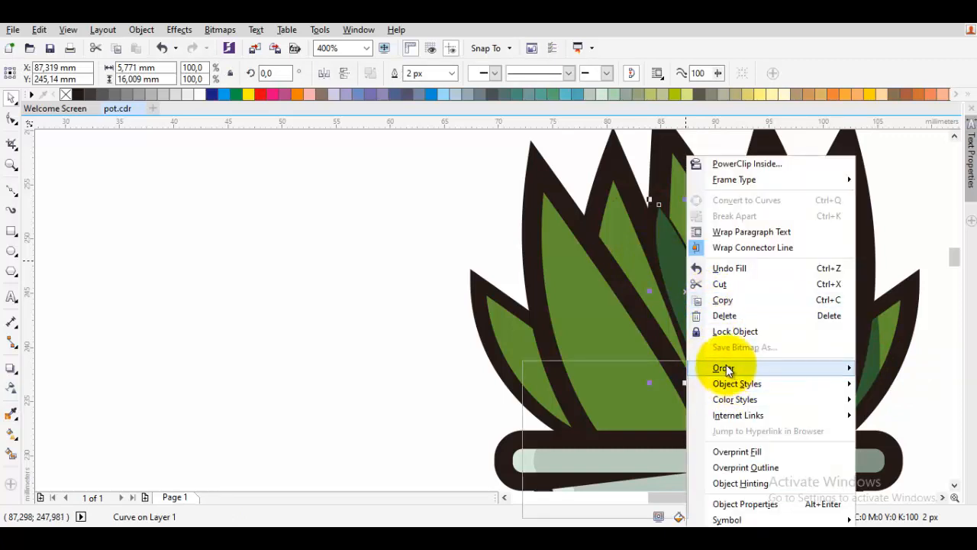
mouse_move(729, 370)
click(595, 472)
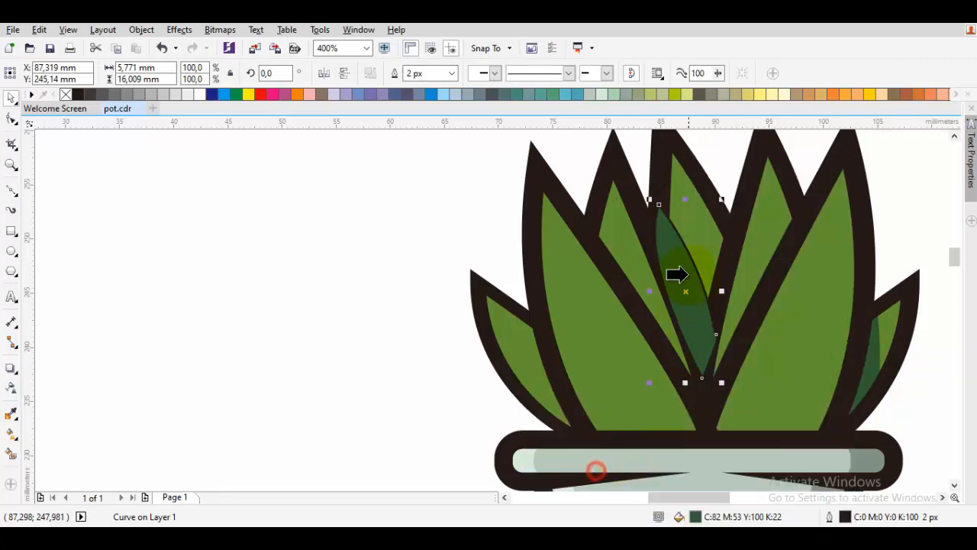
click(703, 234)
scroll(404, 261, down, 1)
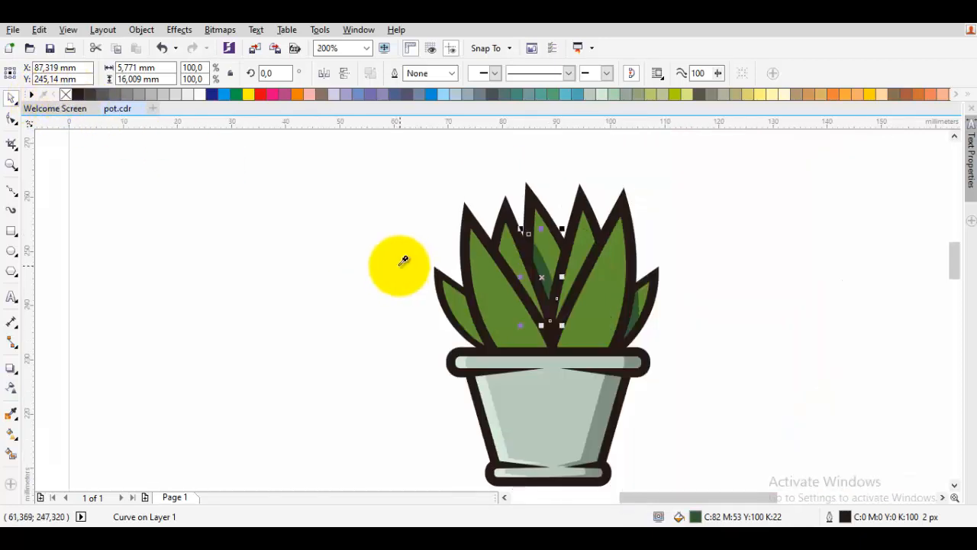
Draw a closed Bezier curve about 10 by 17 mm marking a shadow along the lower left side of the narrow leaf left of centre
key(space)
key(F5)
scroll(497, 261, up, 1)
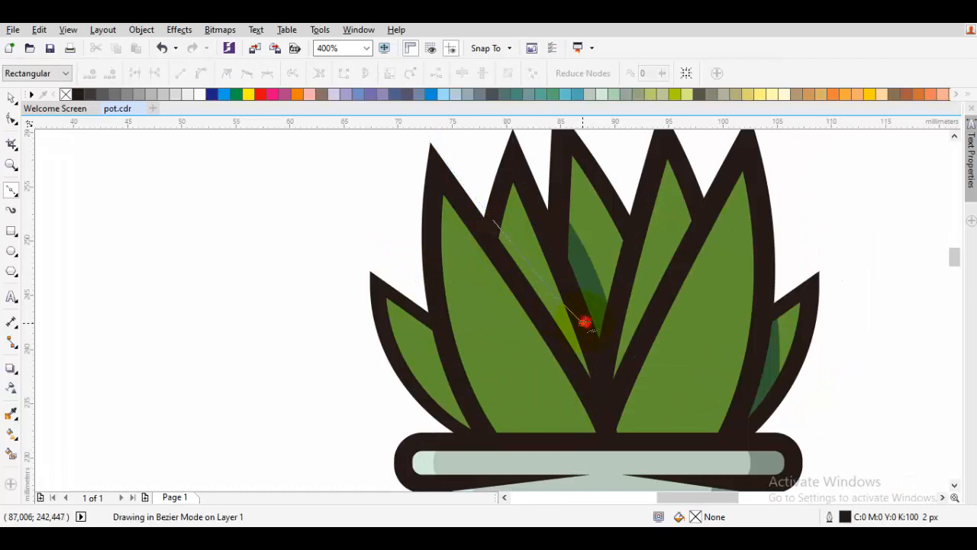
click(585, 321)
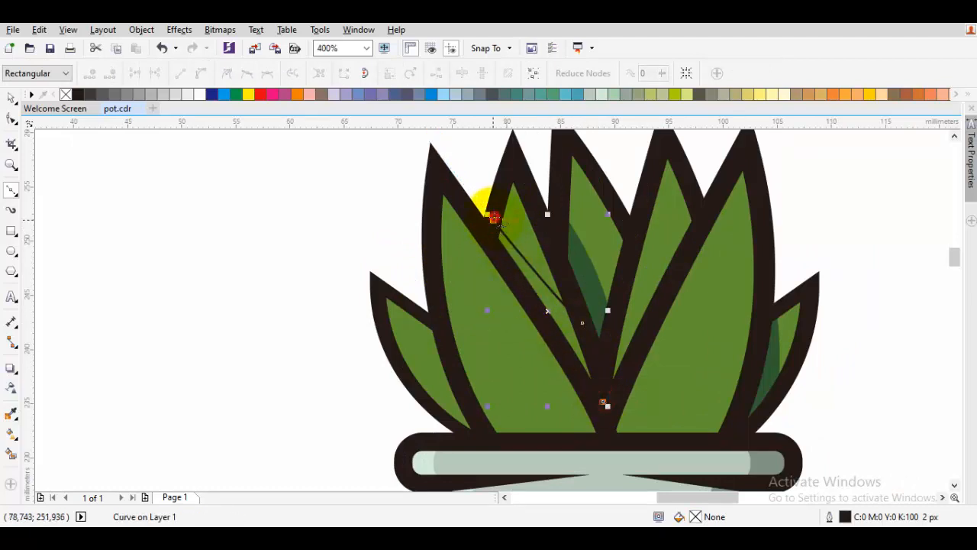
drag(495, 218, 475, 238)
drag(548, 274, 542, 277)
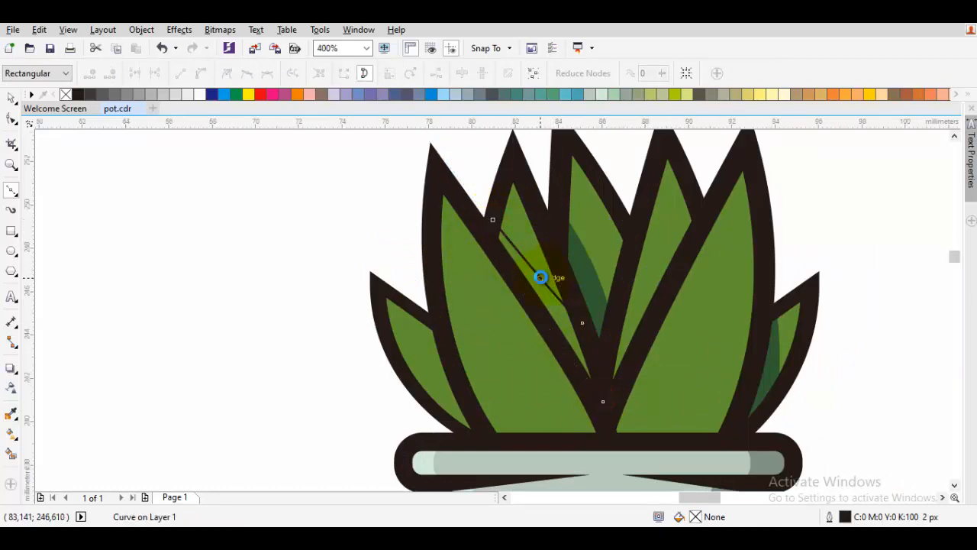
Fill the new curve on the narrow leaf with the dark green C82 M53 Y100 K22 sampled from the central leaf's shadow
scroll(542, 277, up, 1)
key(space)
key(i)
click(637, 274)
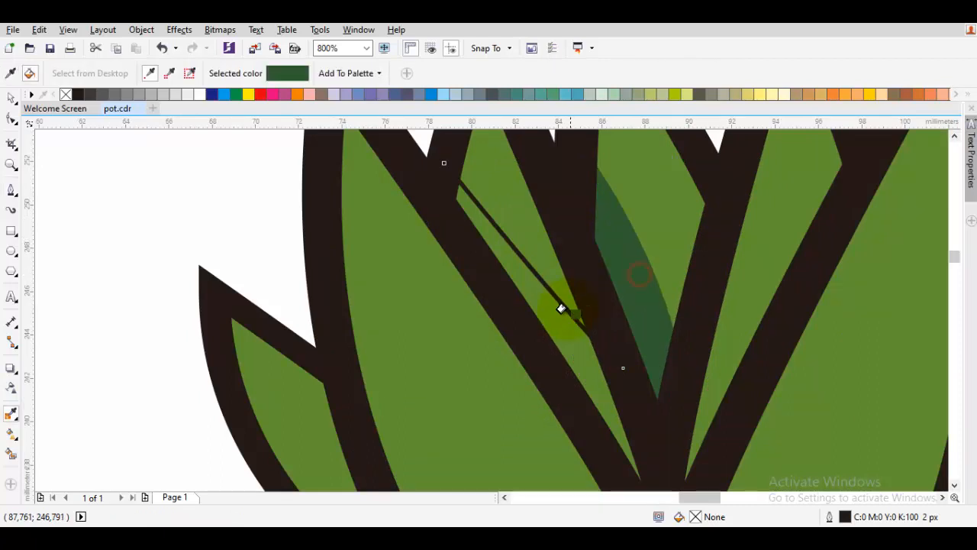
click(560, 317)
Order the narrow leaf's shadow piece directly in front of its green leaf shape, remove the piece's outline and deselect it
right_click(562, 319)
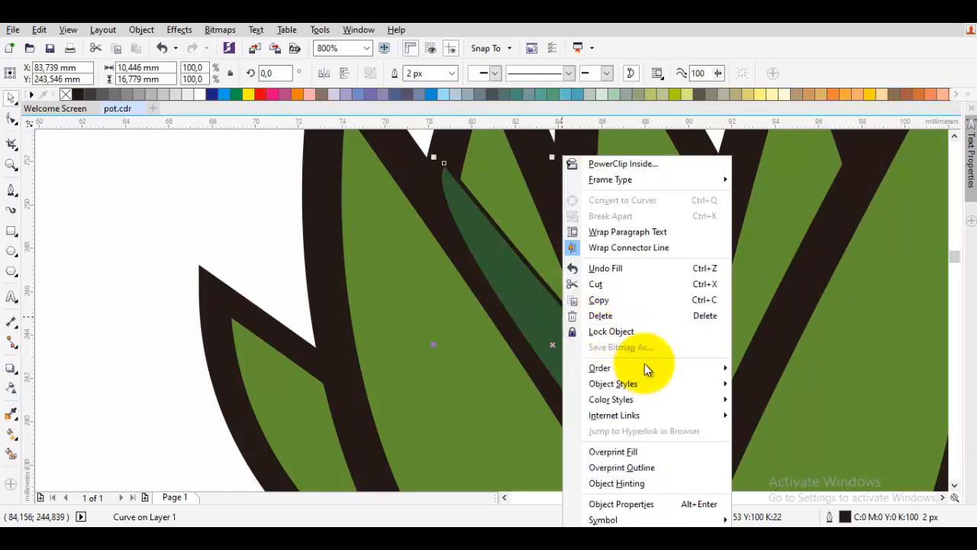
mouse_move(646, 365)
click(773, 473)
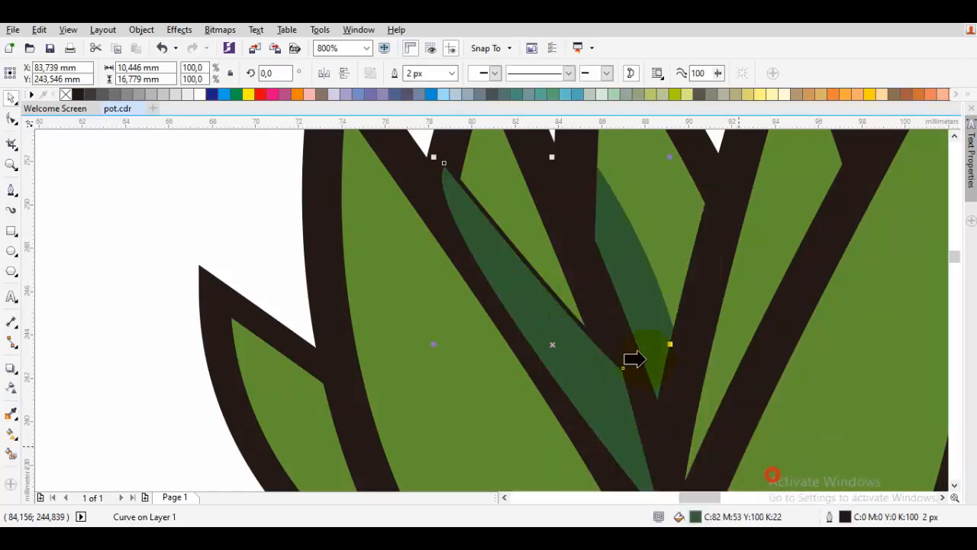
click(488, 200)
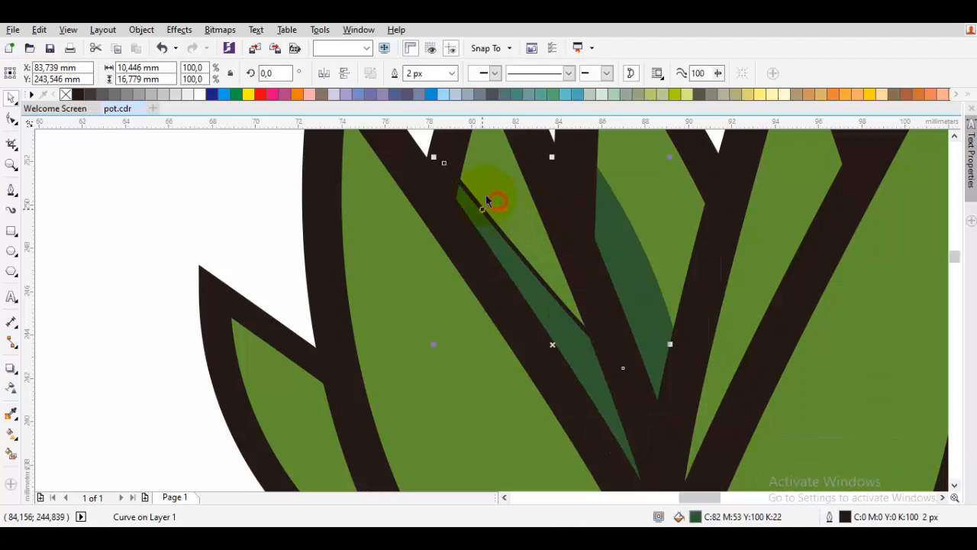
right_click(65, 95)
click(206, 194)
scroll(194, 191, down, 2)
Draw a closed Pen curve about 16 by 25 mm marking a highlight area along the left side of the large left leaf
click(161, 227)
scroll(188, 225, down, 1)
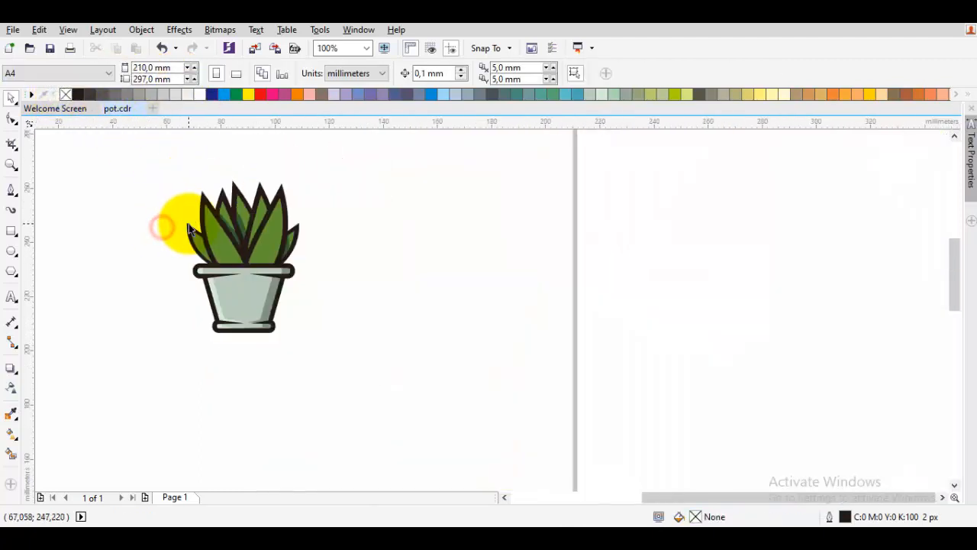
drag(207, 227, 226, 261)
scroll(271, 230, up, 2)
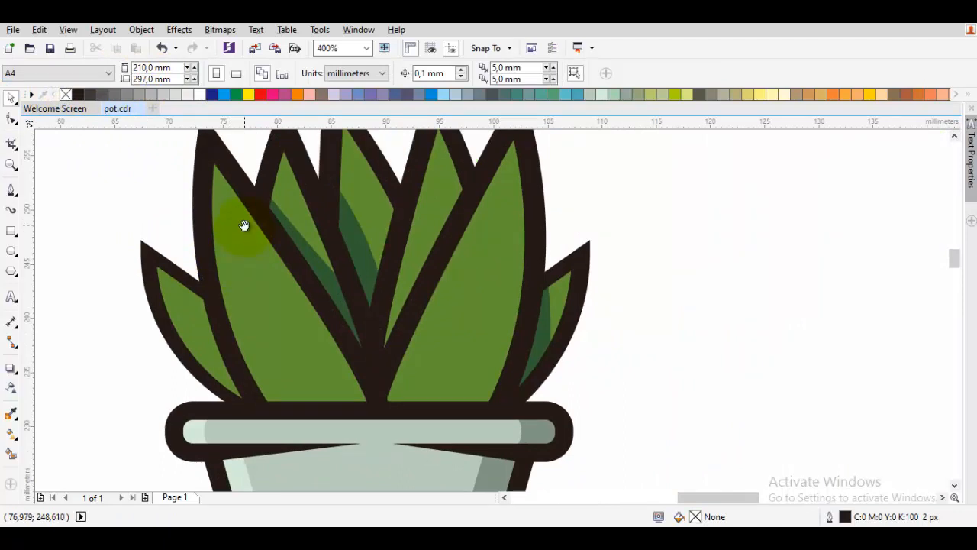
drag(244, 225, 240, 238)
key(p)
drag(186, 151, 223, 312)
drag(358, 417, 325, 371)
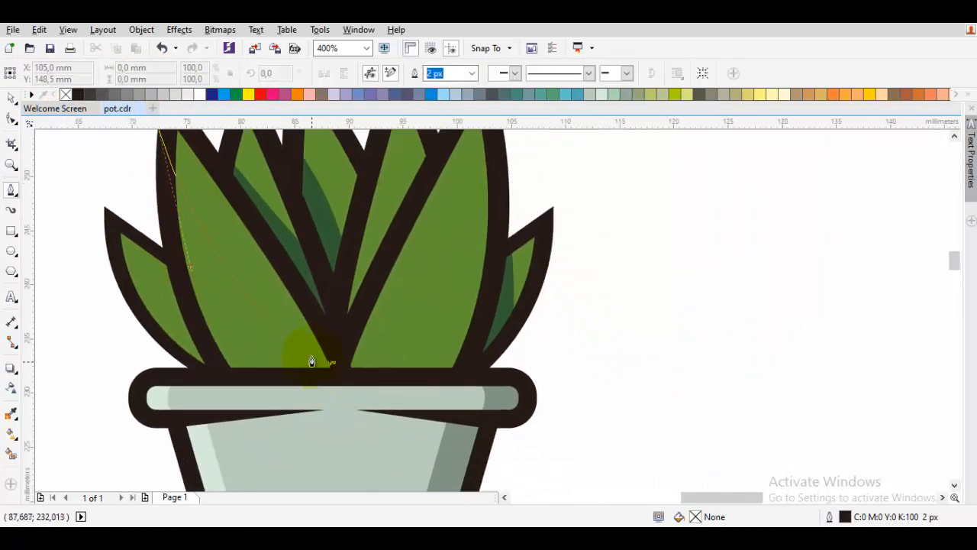
click(323, 369)
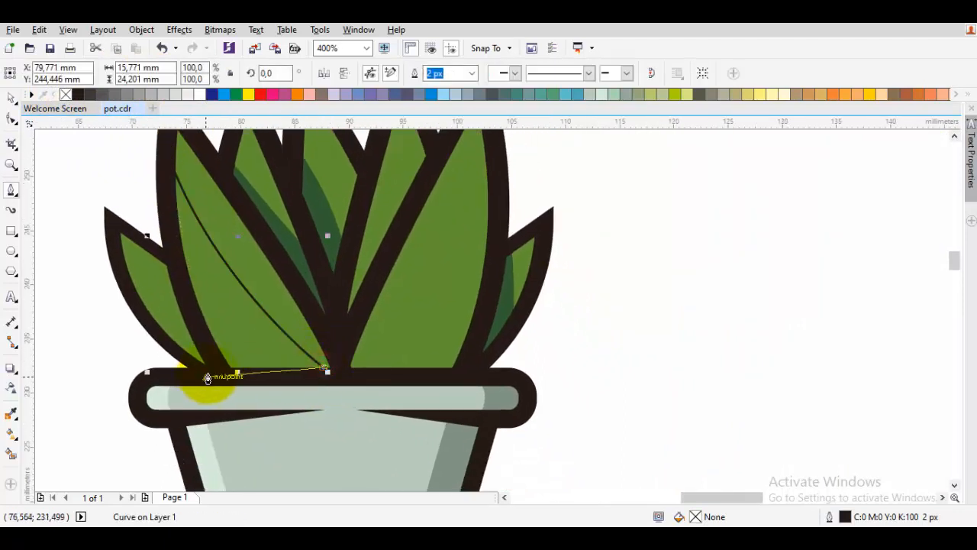
click(221, 373)
drag(175, 229, 188, 305)
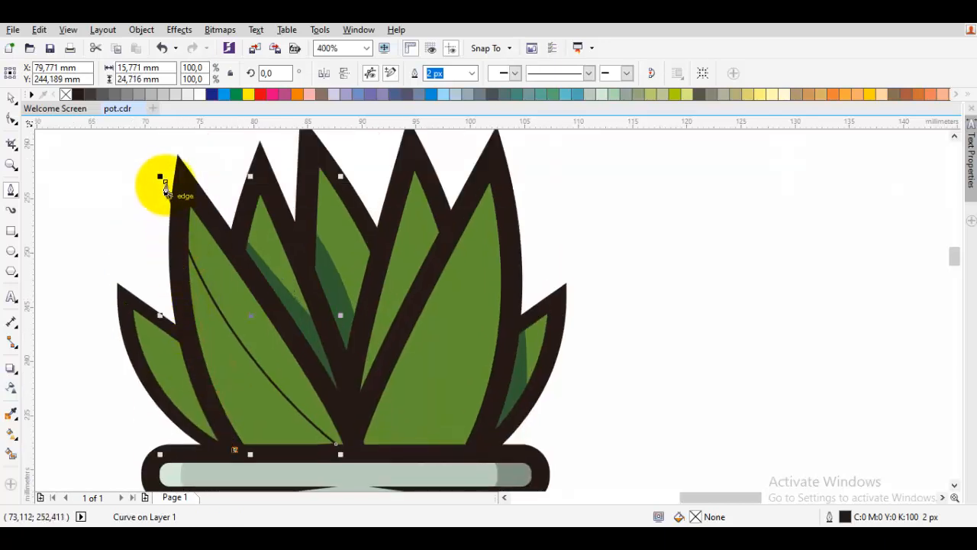
click(165, 181)
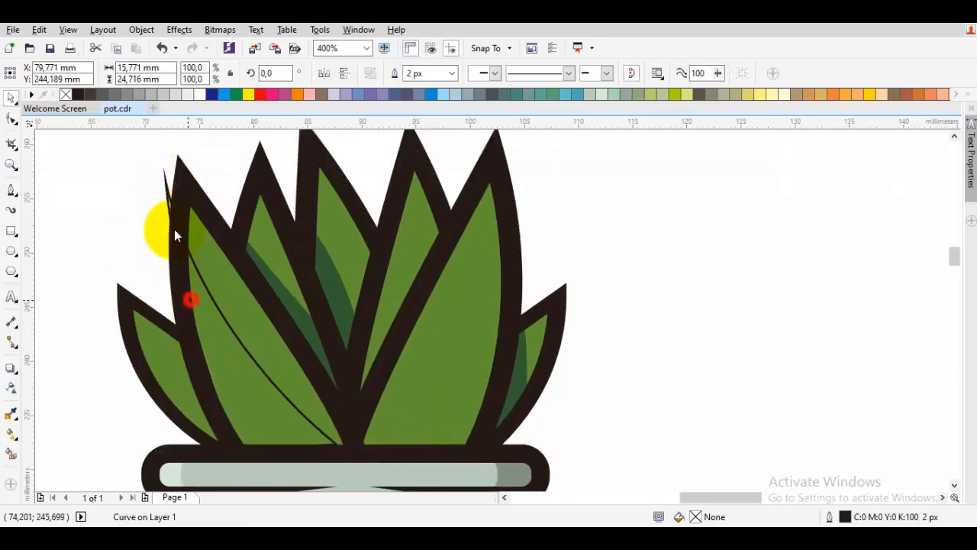
Move the highlight curve's top node to the large left leaf's inner tip and bow its left edge outward along the leaf border
key(F10)
drag(163, 183, 189, 207)
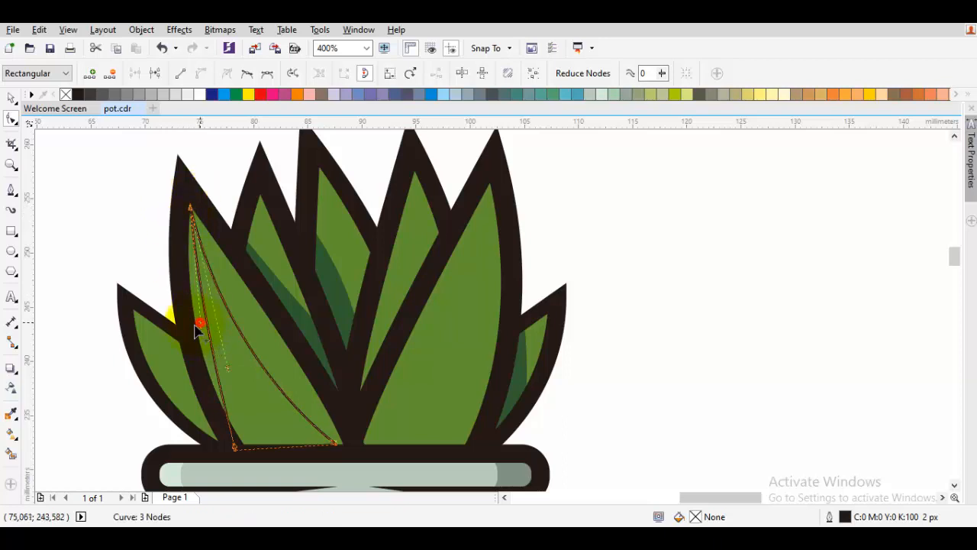
drag(195, 325, 167, 327)
Fill the large left leaf's highlight curve with a lighter version of the leaf green, C47 M0 Y74 K0
key(i)
click(257, 329)
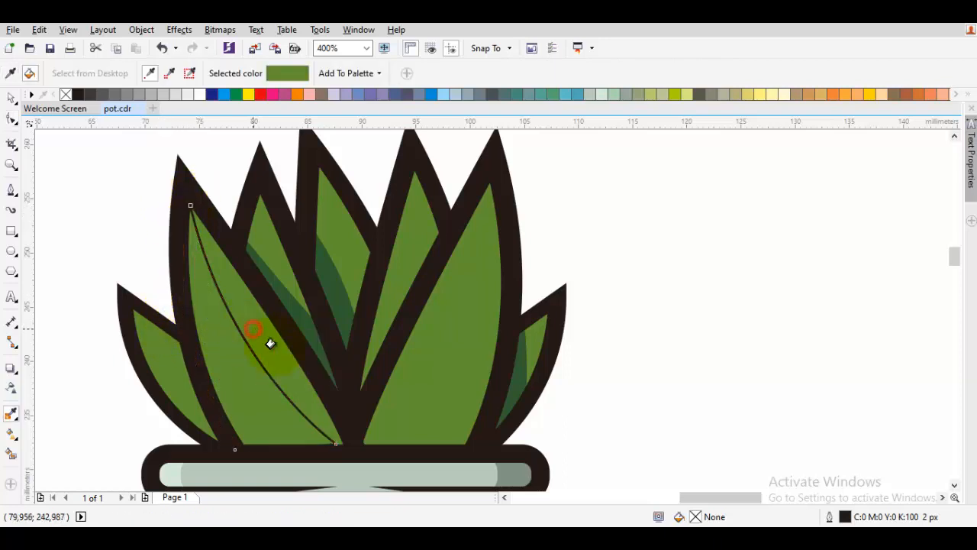
double_click(695, 517)
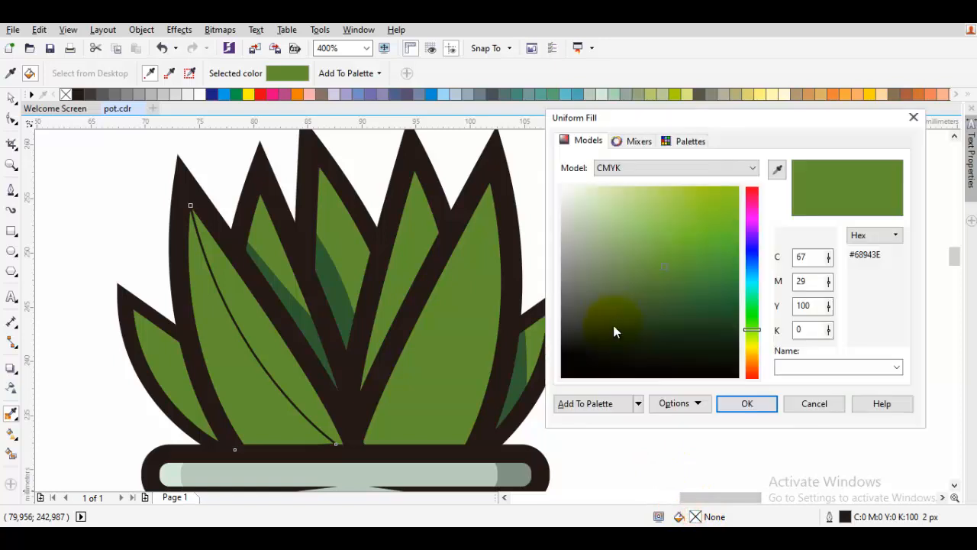
click(653, 244)
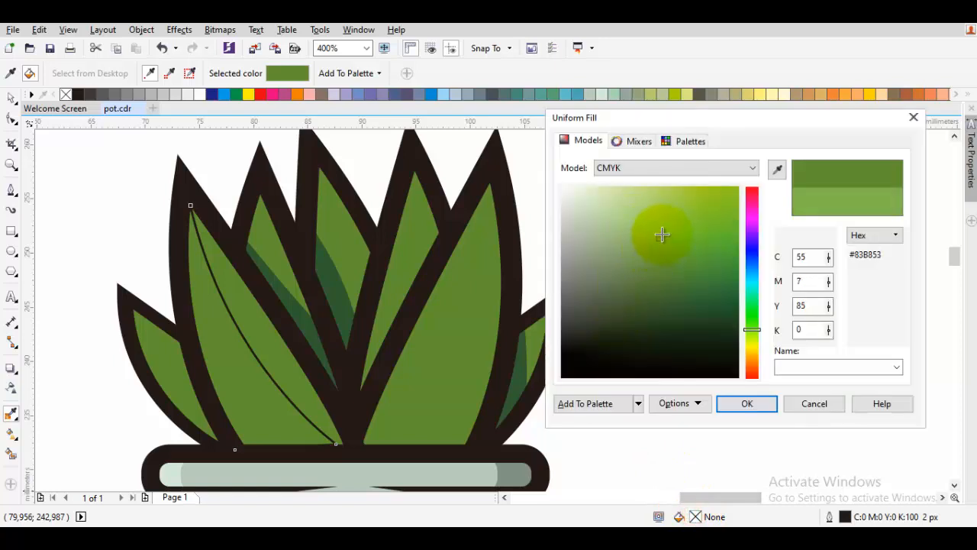
key(Return)
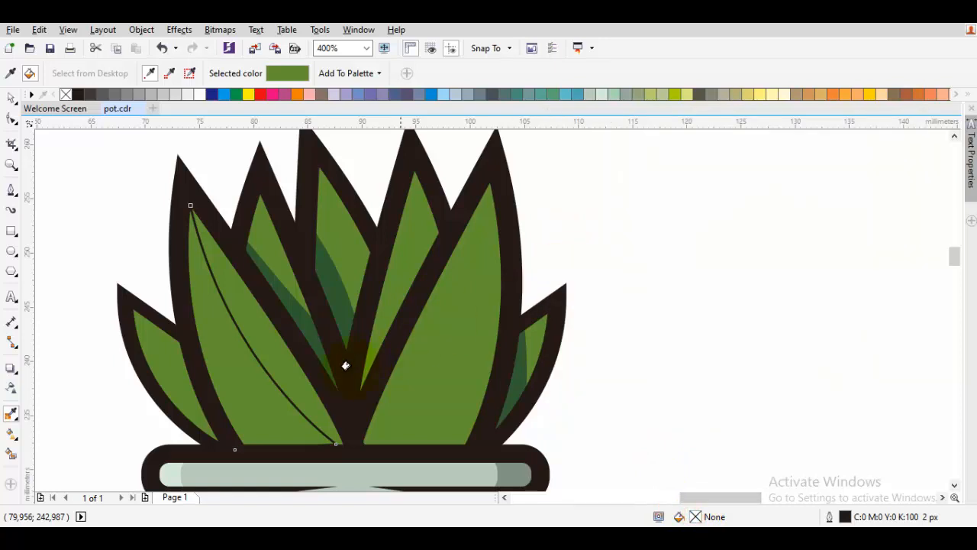
click(273, 407)
Order the light green highlight directly in front of the large left leaf's green shape and remove the highlight's outline
right_click(267, 403)
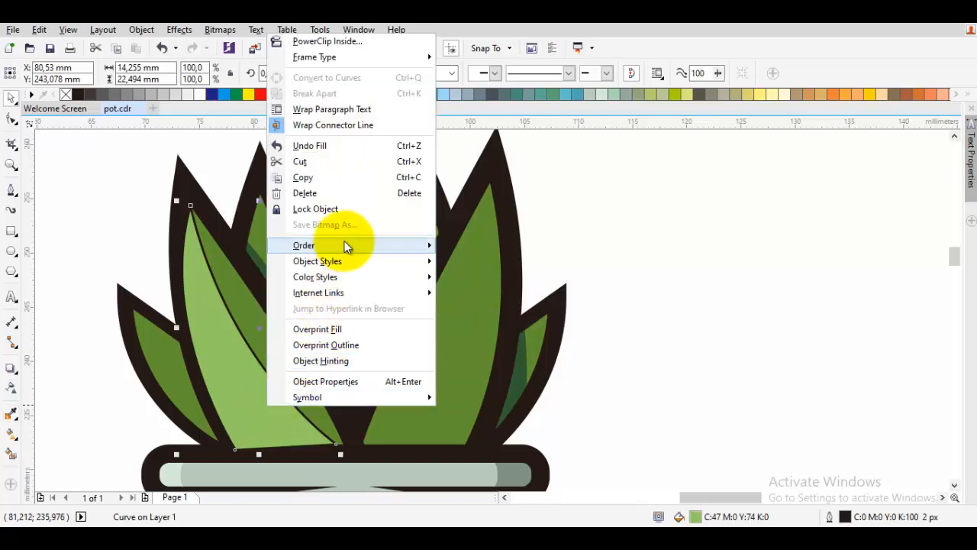
mouse_move(362, 246)
click(498, 349)
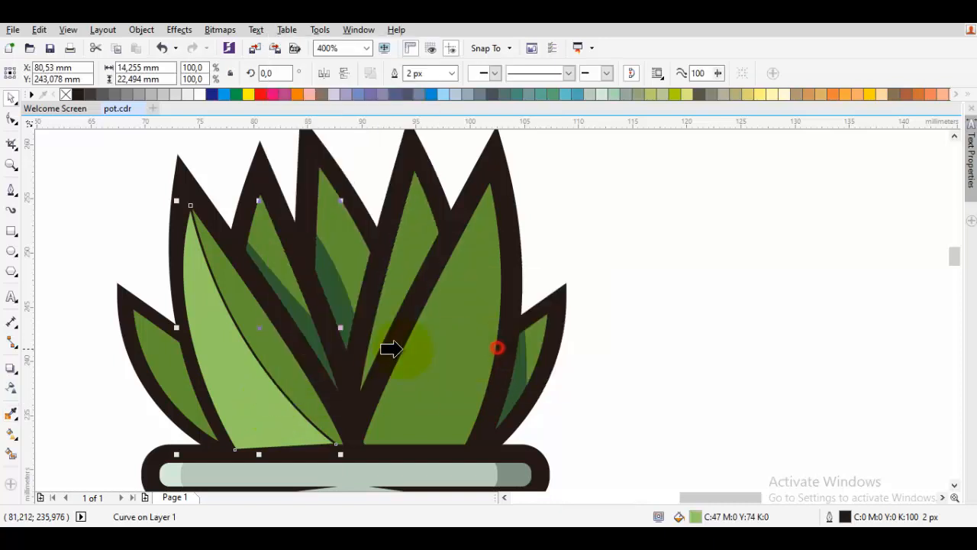
click(258, 349)
right_click(65, 94)
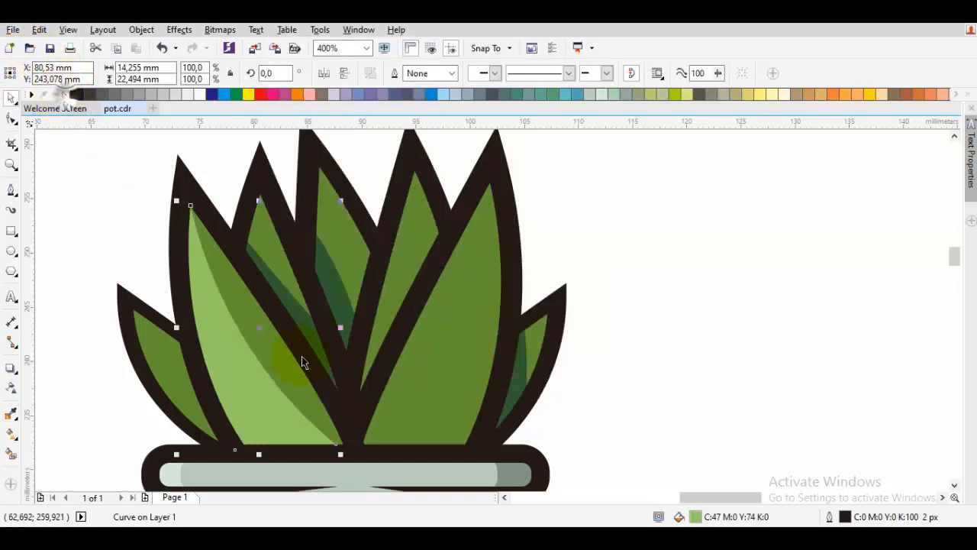
Draw a closed Bezier curve about 11 by 24 mm marking a highlight area over the left part of the large right leaf
scroll(575, 339, down, 2)
click(613, 332)
scroll(344, 371, up, 2)
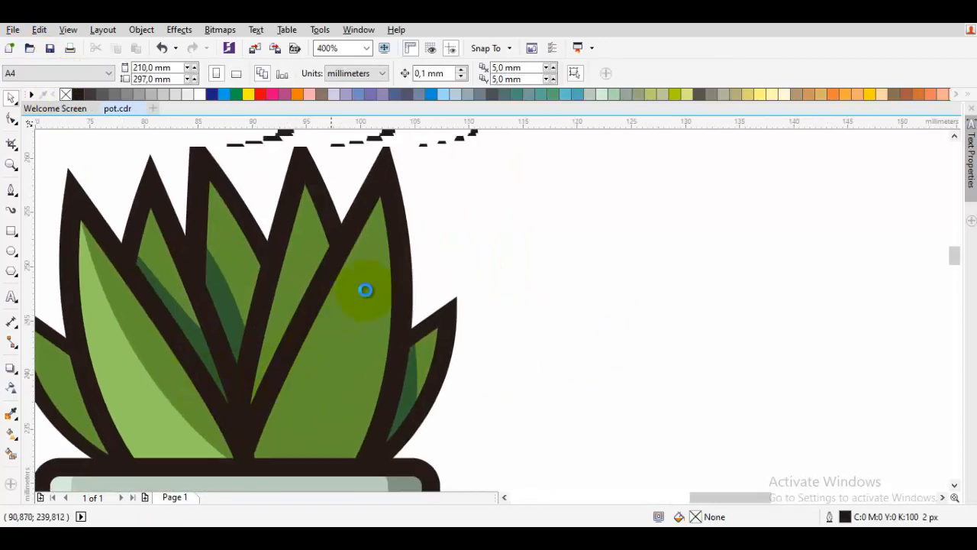
key(F5)
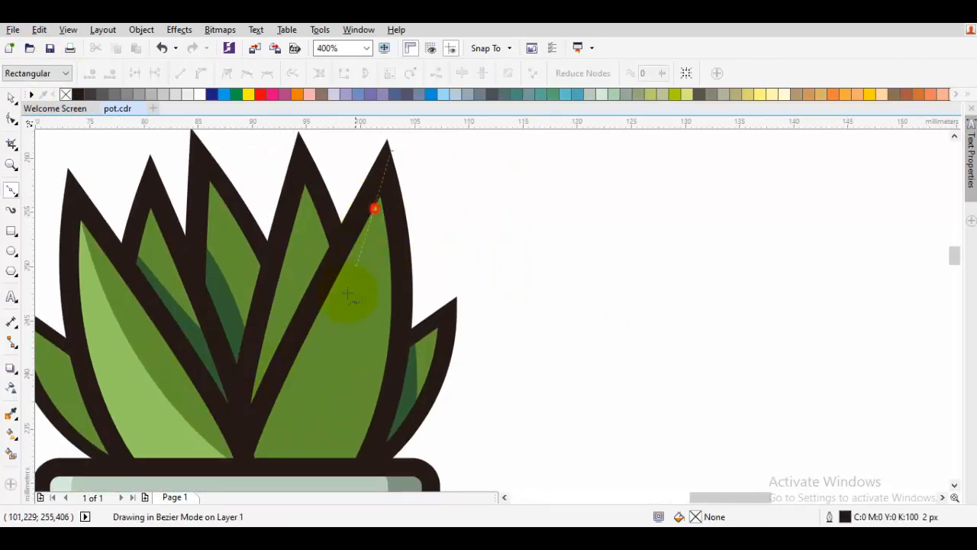
click(337, 465)
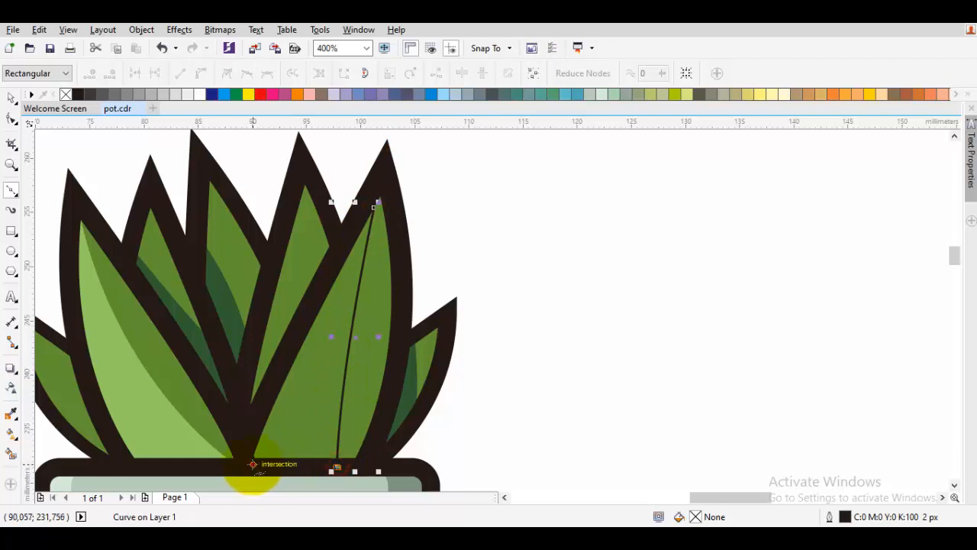
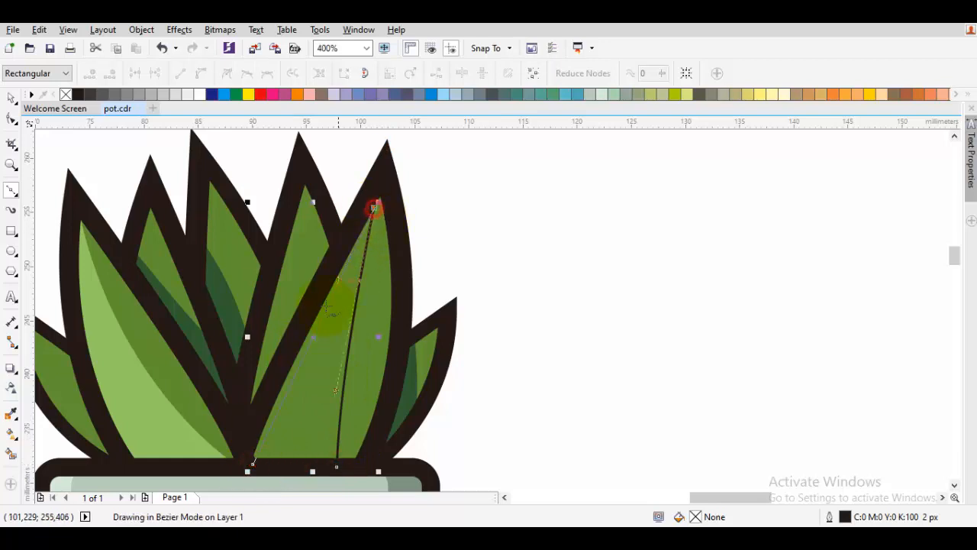
Fill the large right leaf's highlight curve with the light green C47 M0 Y74 K0 sampled from the large left leaf's highlight
key(i)
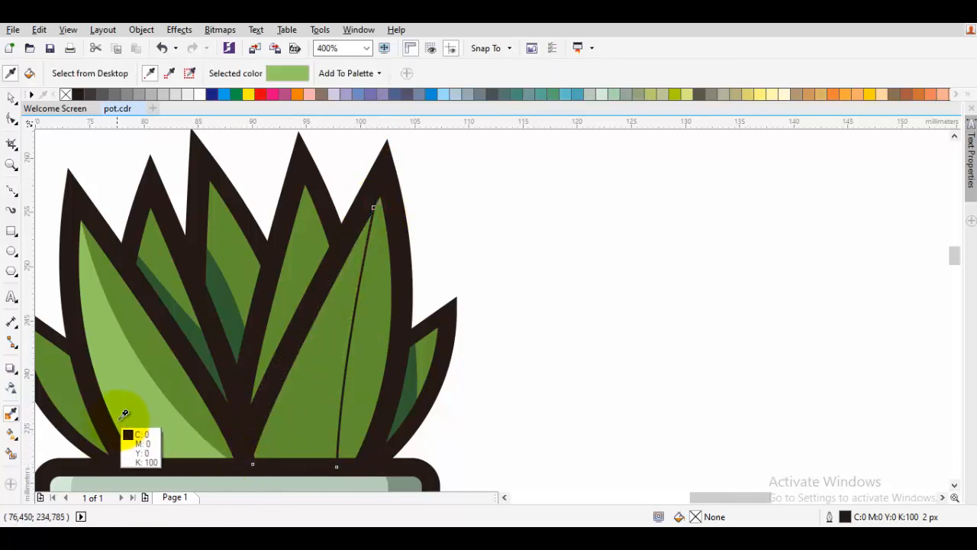
click(123, 414)
click(301, 399)
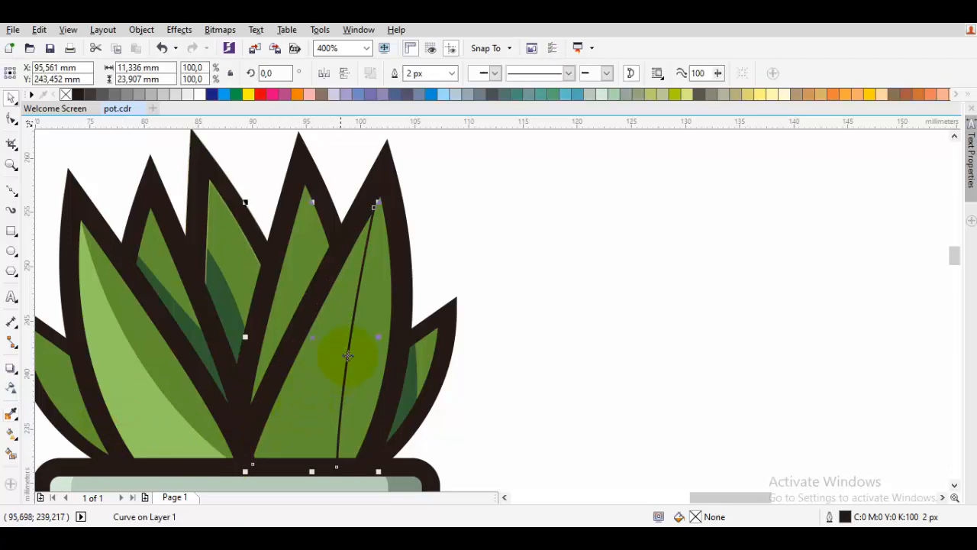
click(152, 430)
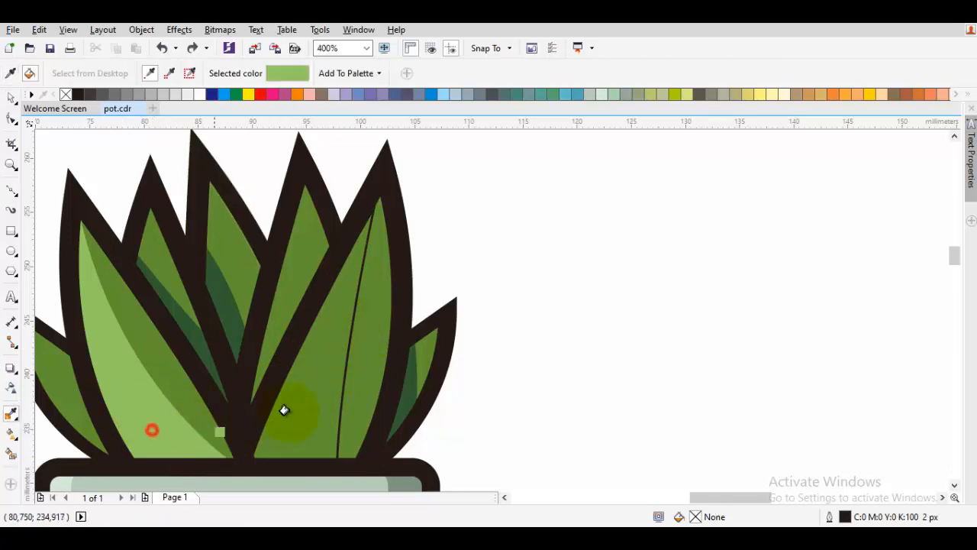
click(338, 338)
Order the light green highlight directly in front of the large right leaf's green shape and remove the highlight's outline
key(space)
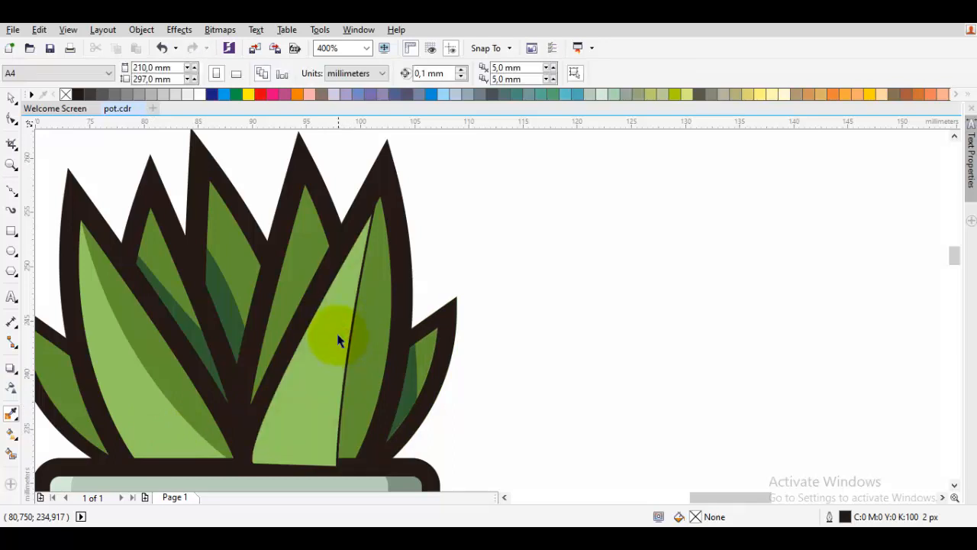
click(338, 339)
right_click(339, 339)
mouse_move(405, 367)
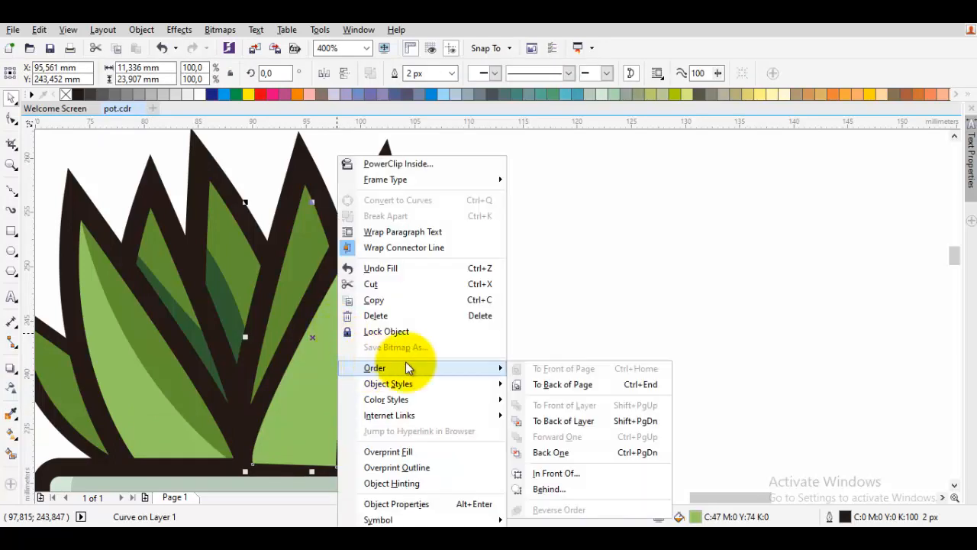
click(565, 462)
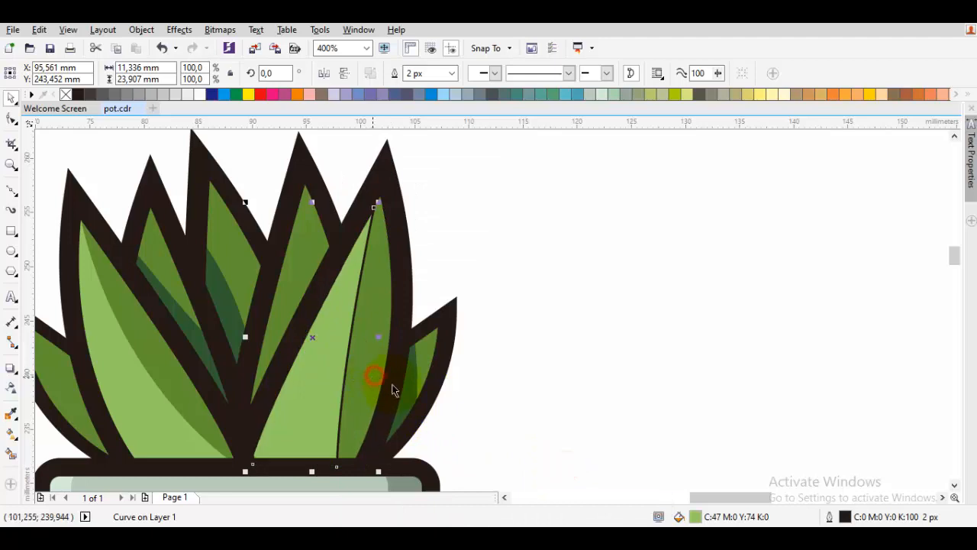
right_click(66, 95)
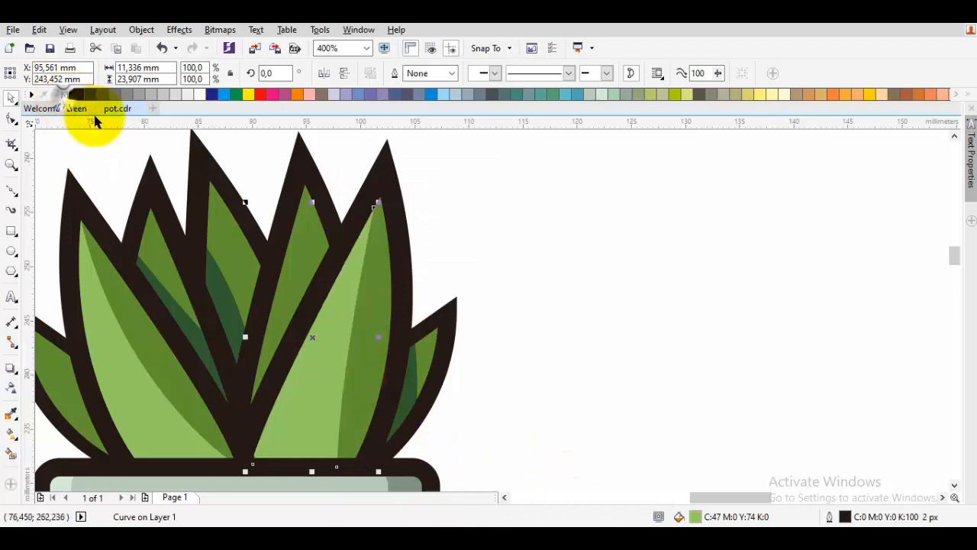
Narrow the base of the large right leaf's highlight by moving its lower right node inward toward the leaf's centre
key(F10)
click(321, 394)
drag(334, 463, 290, 466)
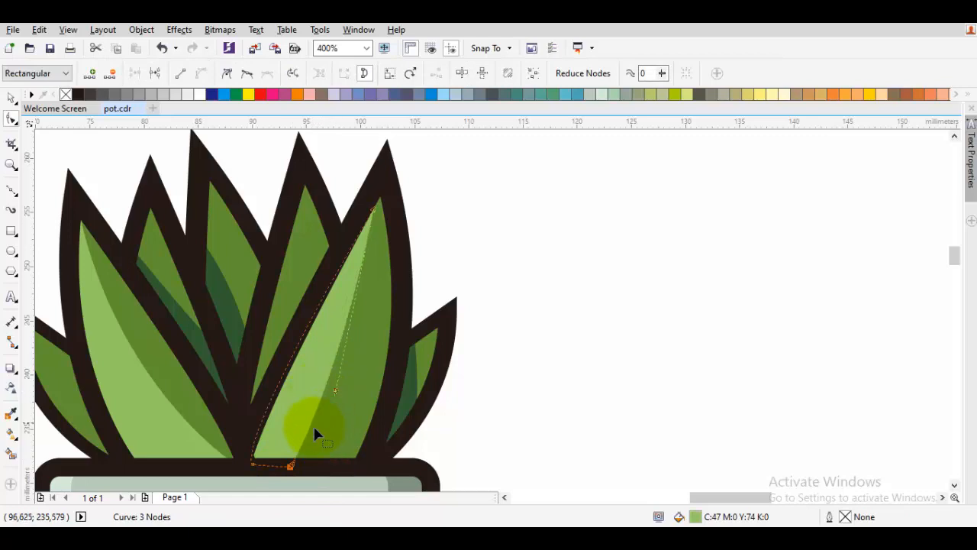
drag(291, 467, 305, 462)
key(Escape)
scroll(309, 457, down, 2)
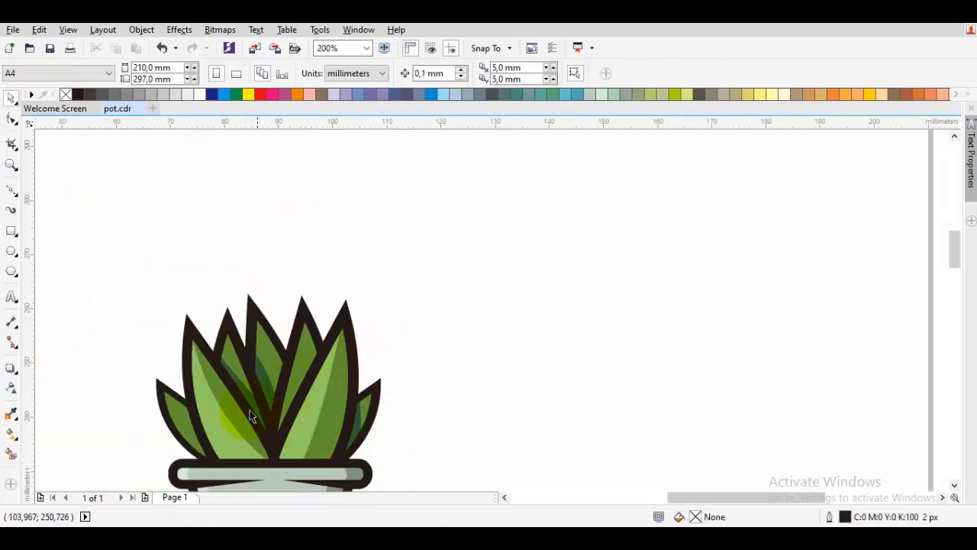
drag(230, 414, 252, 403)
drag(234, 367, 290, 329)
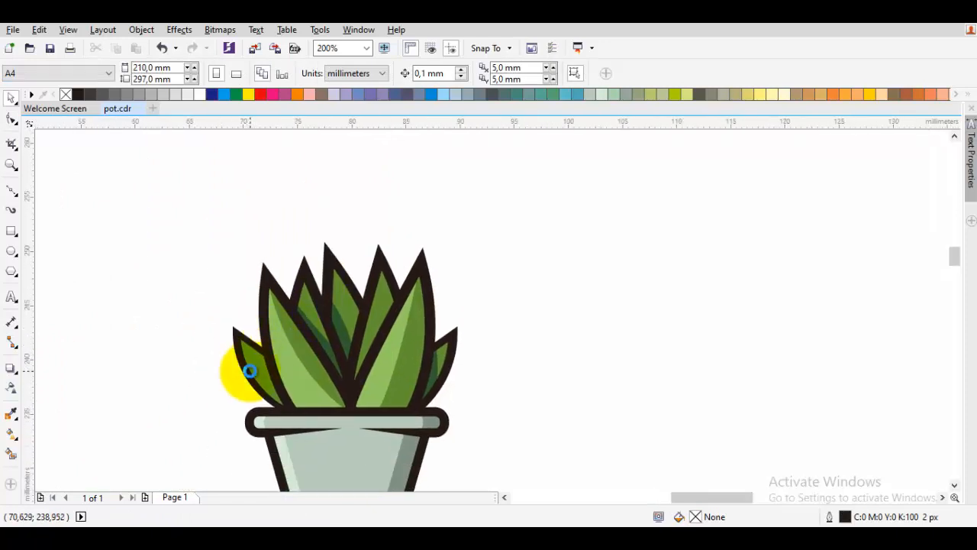
scroll(251, 375, up, 1)
key(space)
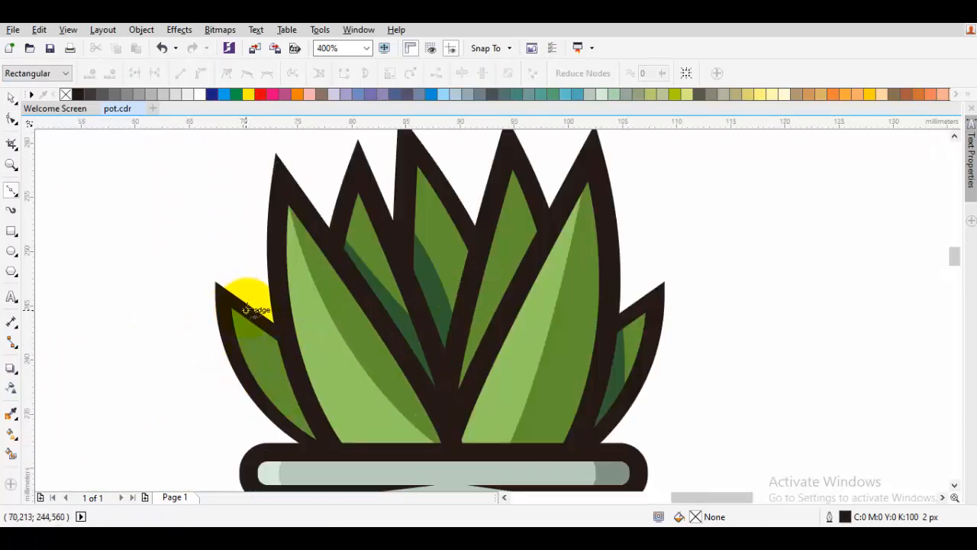
drag(280, 410, 294, 433)
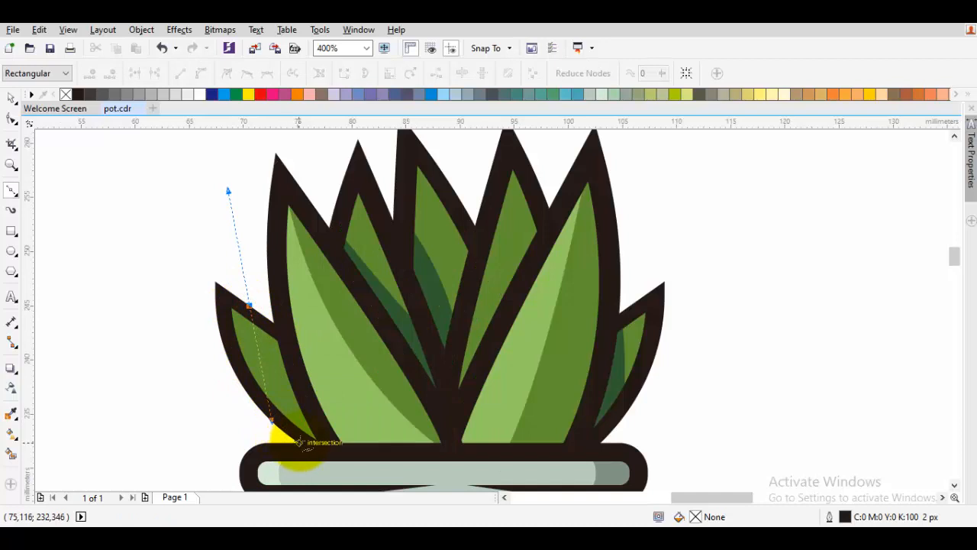
click(299, 440)
scroll(223, 372, up, 1)
key(ctrl+z)
Draw a closed Bezier curve about 7 by 12 mm marking a highlight area over the left part of the small left leaf
drag(301, 375, 242, 313)
drag(305, 426, 238, 343)
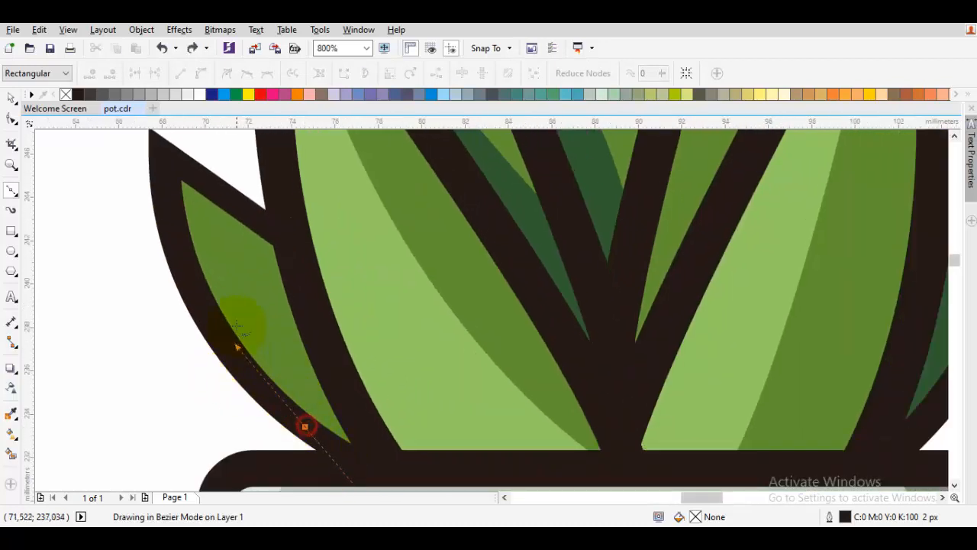
drag(255, 230, 267, 321)
click(248, 296)
click(177, 250)
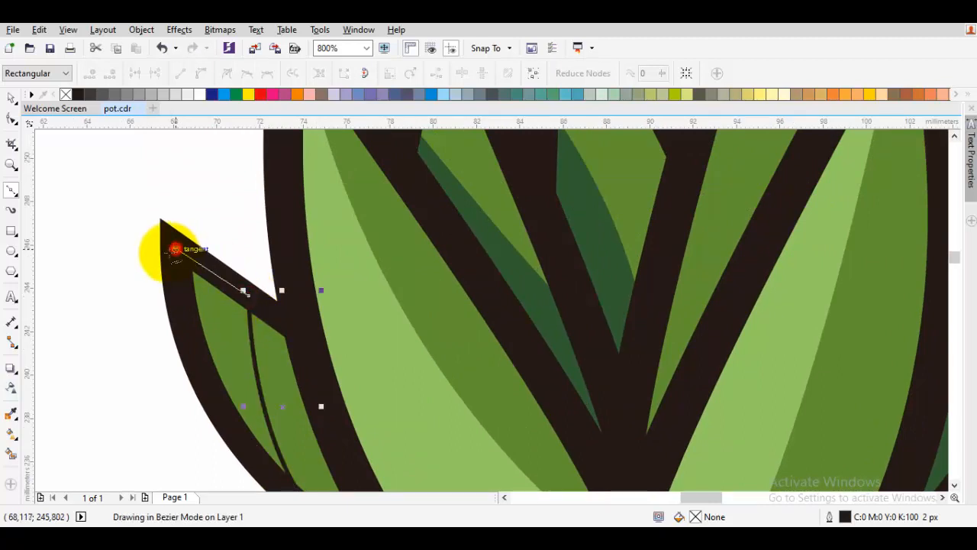
scroll(207, 306, down, 2)
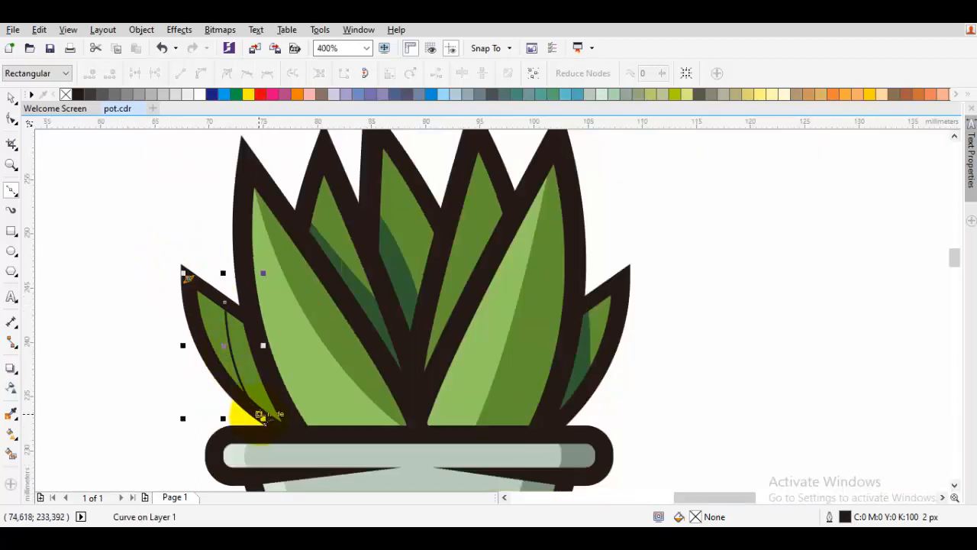
mouse_move(259, 414)
mouse_down()
mouse_move(182, 346)
mouse_move(184, 360)
mouse_move(243, 367)
mouse_up()
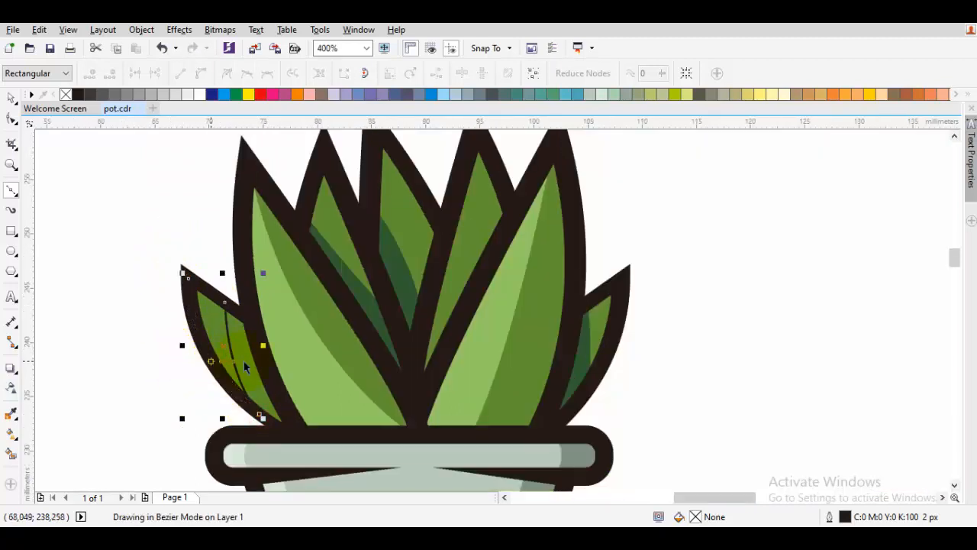
Fill the small left leaf's highlight curve with the light green C47 M0 Y74 K0 sampled from the large left leaf's highlight
key(i)
click(310, 353)
click(213, 333)
key(space)
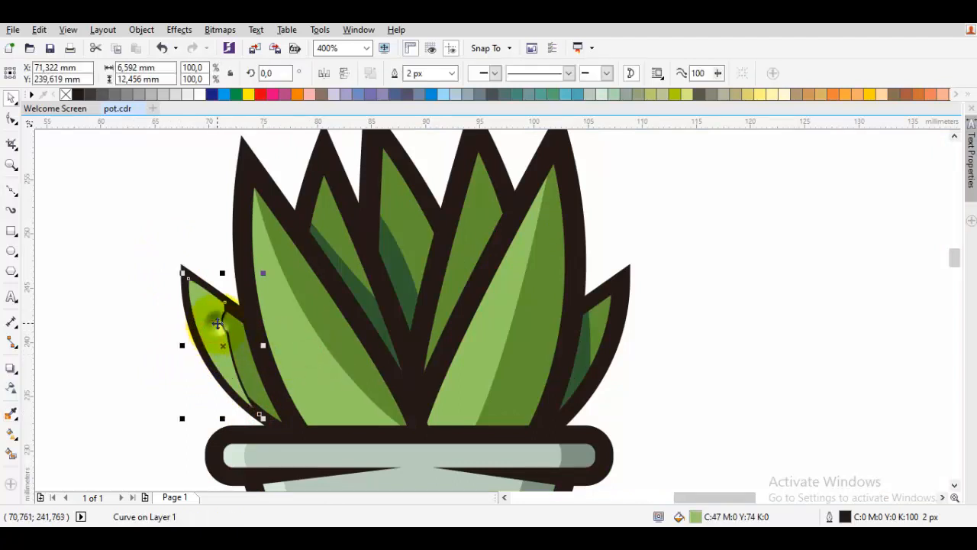
Order the light green highlight directly in front of the small left leaf's green shape and remove the highlight's outline
right_click(217, 323)
mouse_move(320, 367)
click(423, 471)
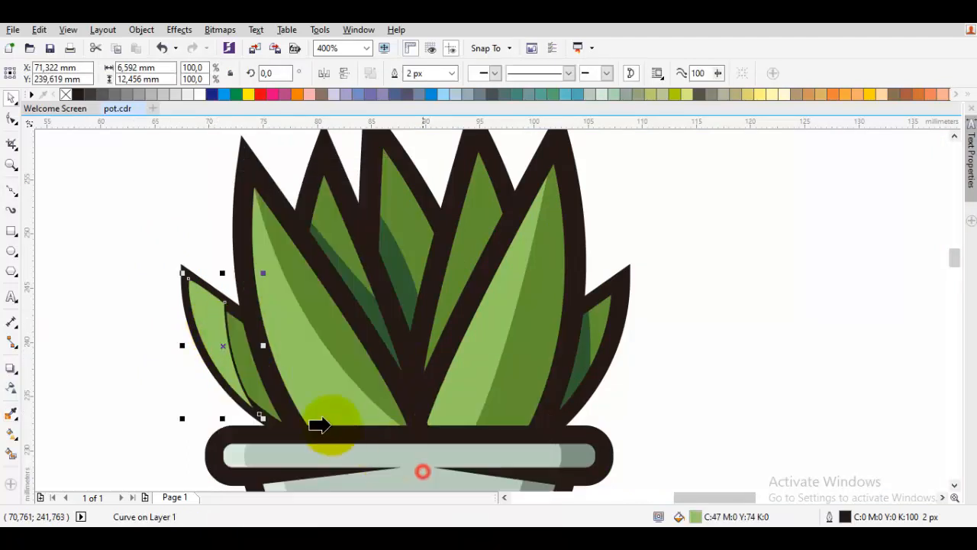
click(237, 353)
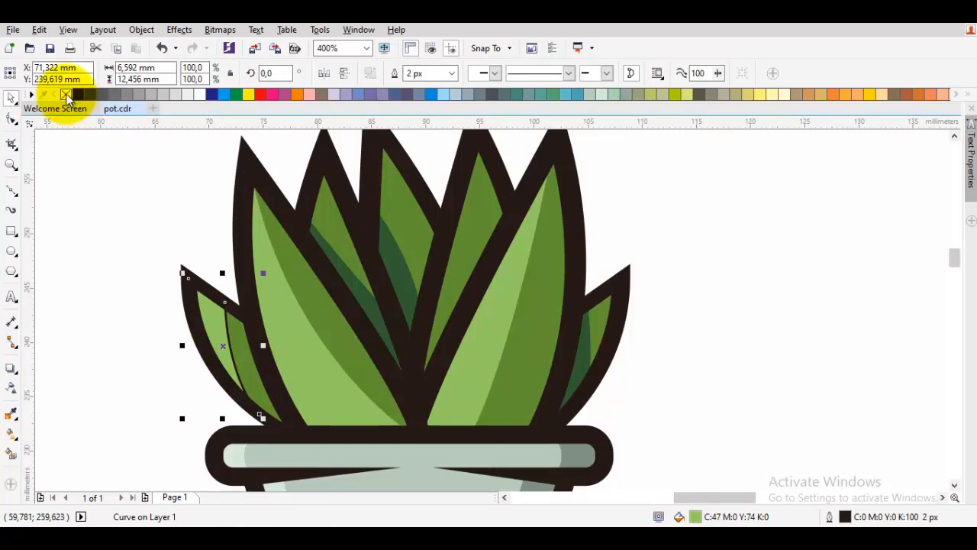
click(86, 156)
Narrow the dark green shadow on the tall centre leaf by moving its lower right node and reshaping its right edge
scroll(279, 306, down, 2)
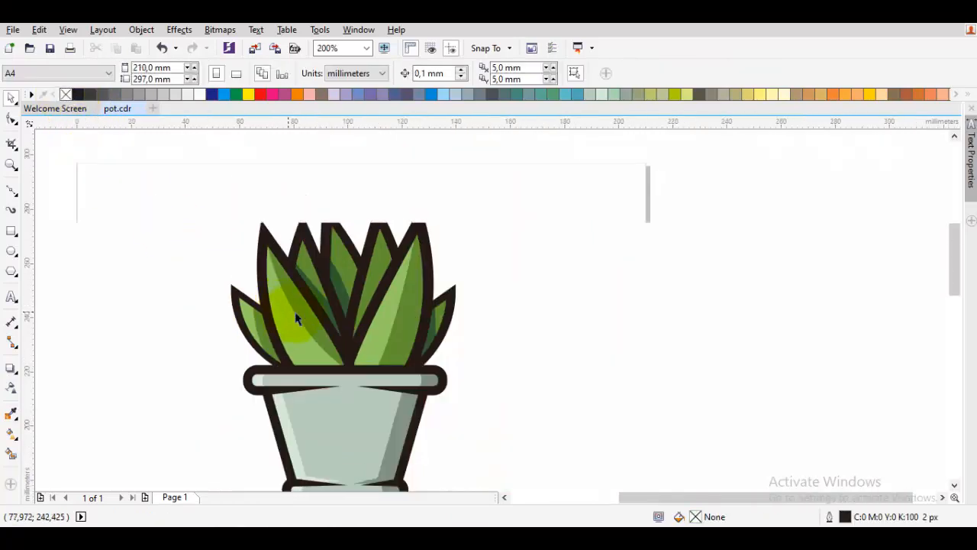
scroll(299, 316, down, 1)
scroll(306, 295, up, 1)
scroll(316, 275, up, 1)
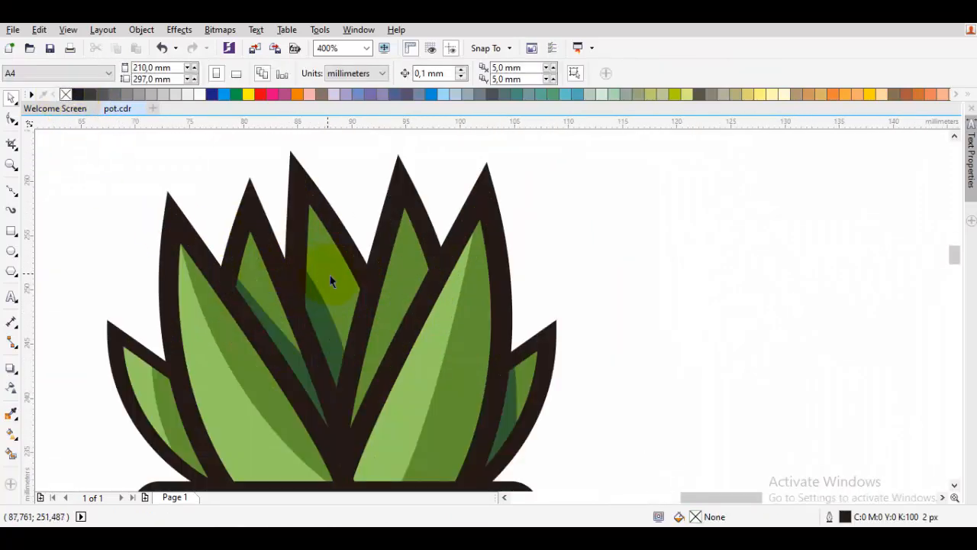
drag(330, 272, 345, 294)
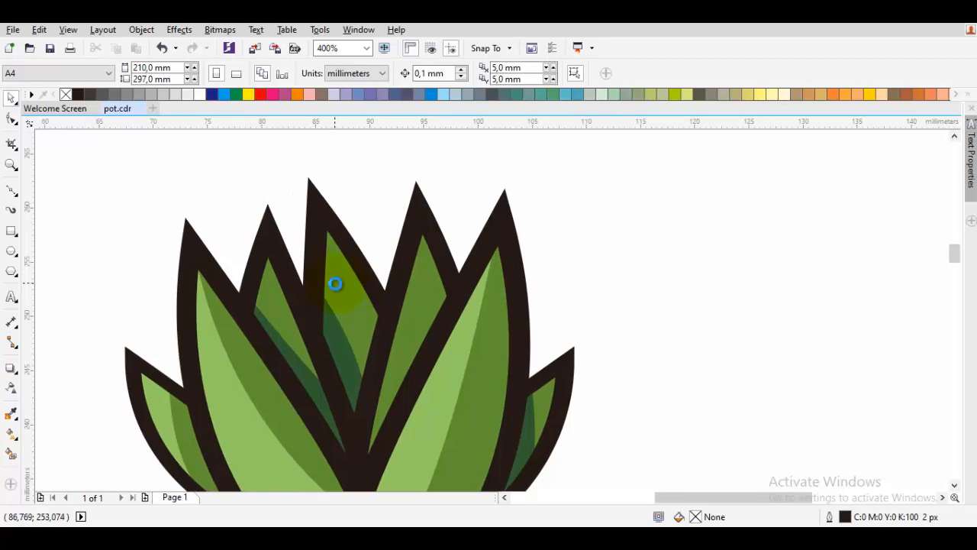
scroll(333, 282, down, 1)
scroll(318, 319, up, 1)
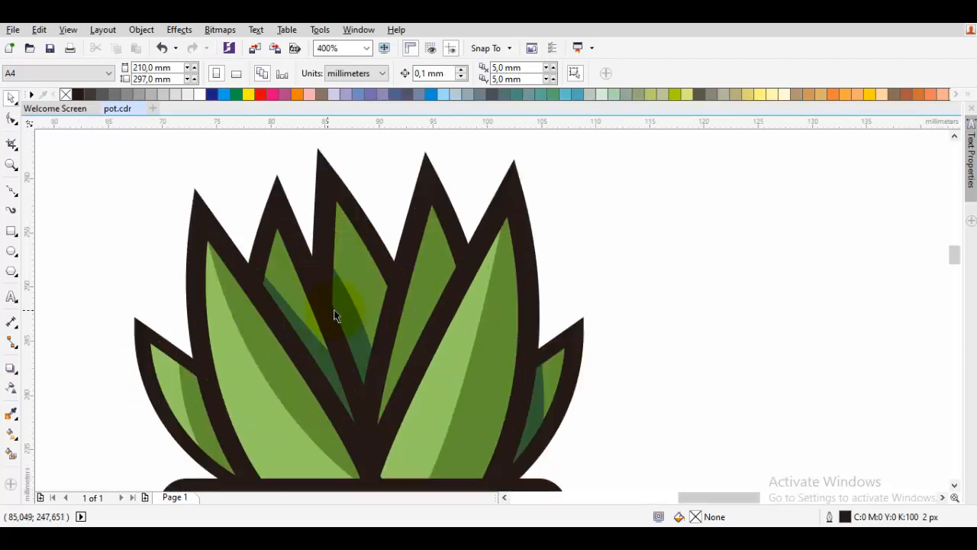
click(346, 309)
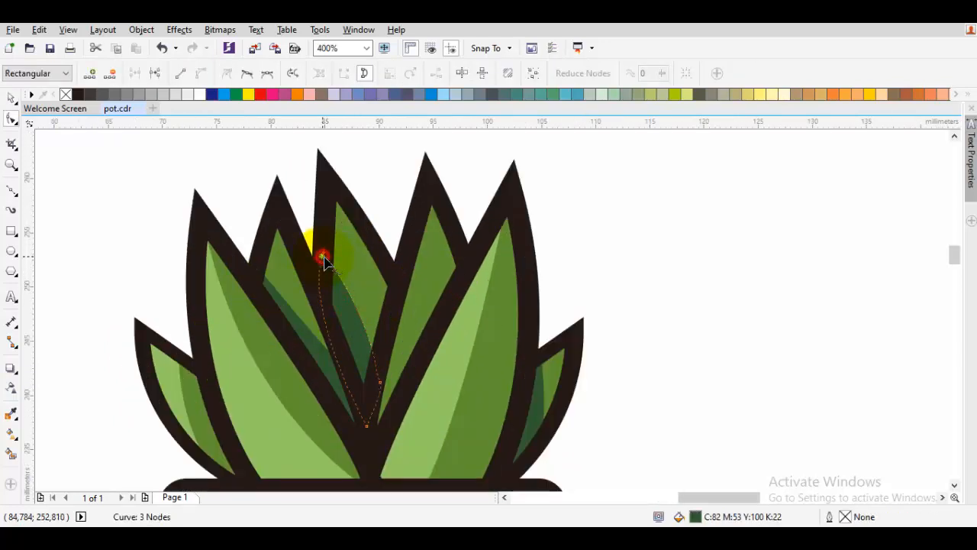
drag(333, 268, 347, 286)
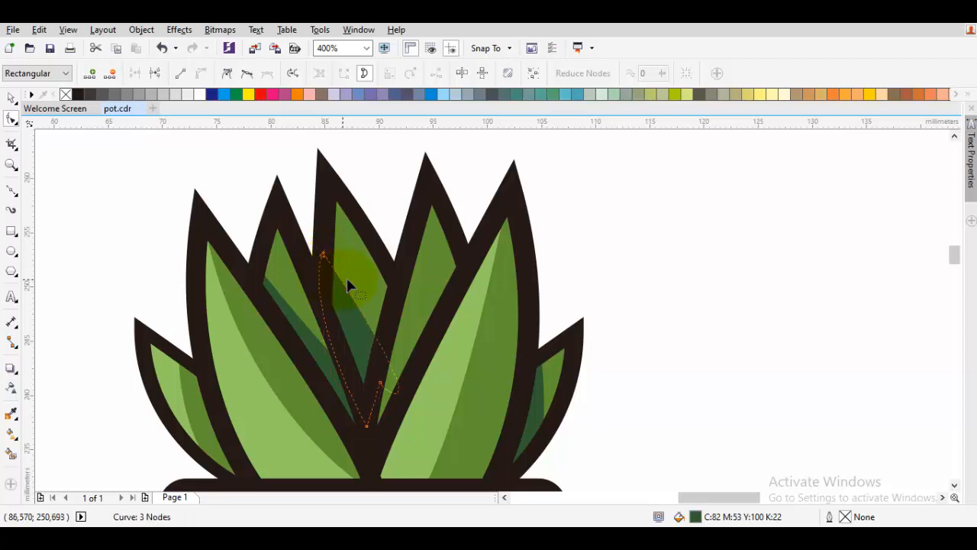
right_click(370, 321)
click(425, 323)
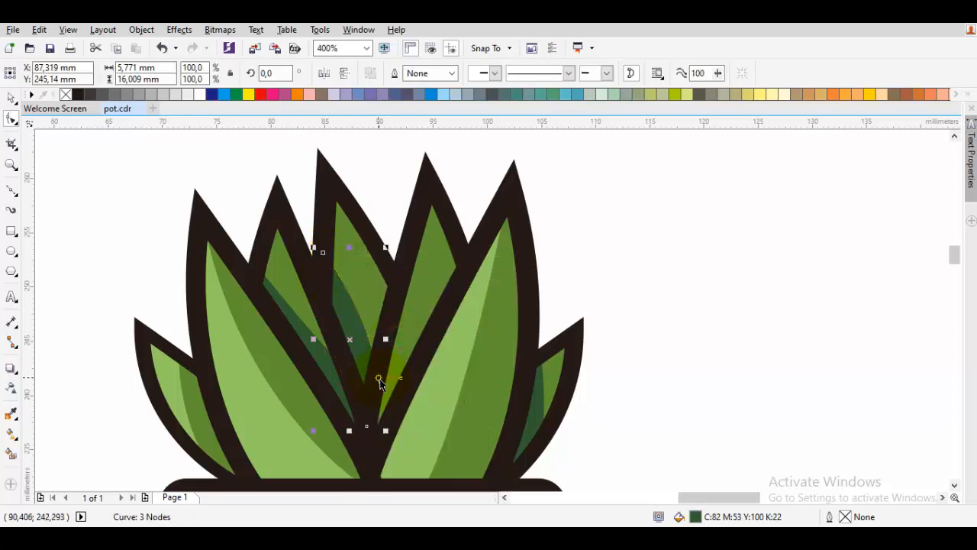
drag(380, 381, 378, 371)
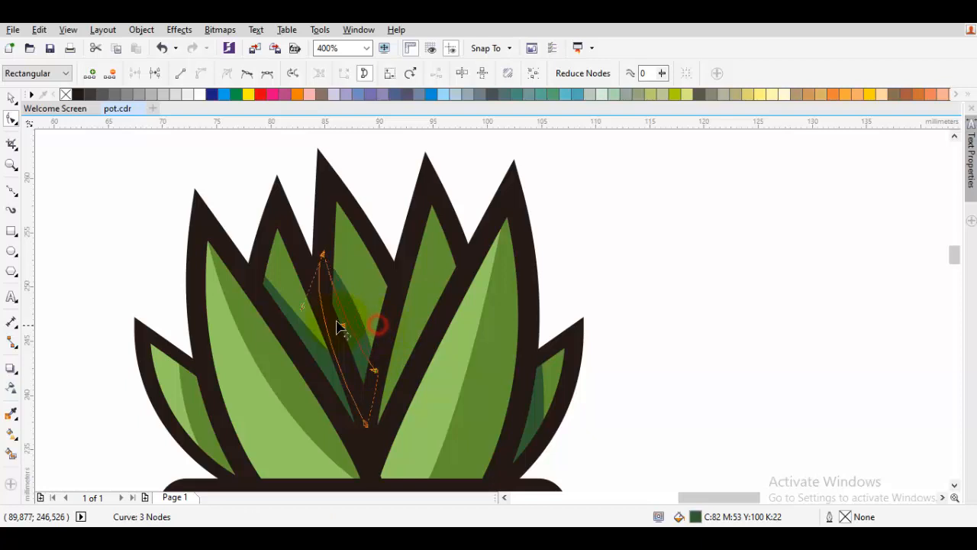
drag(338, 327, 331, 301)
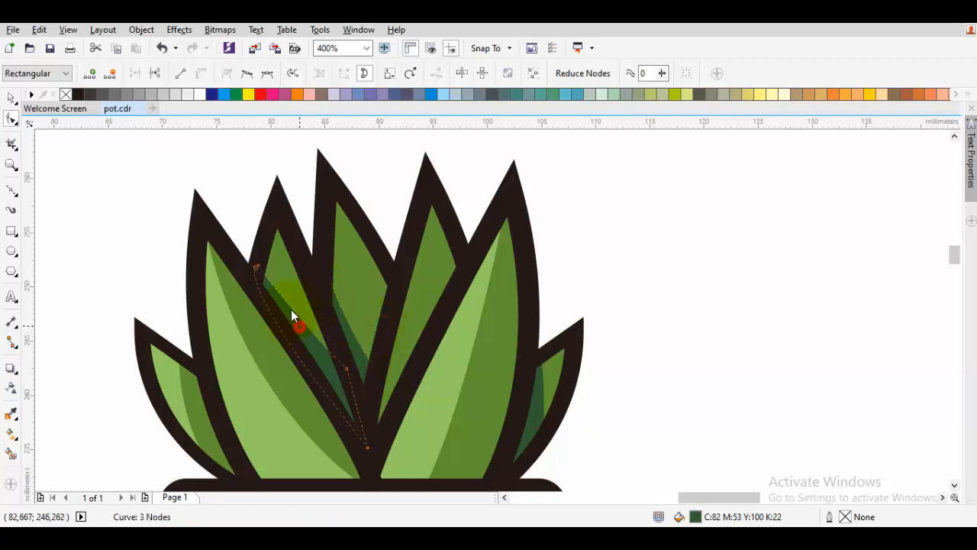
Reshape the dark green shadow on the narrow leaf behind the large left leaf by adjusting its upper node and right edge
drag(259, 271, 260, 264)
mouse_move(329, 340)
mouse_down()
mouse_move(335, 353)
mouse_move(265, 310)
mouse_move(270, 285)
mouse_up()
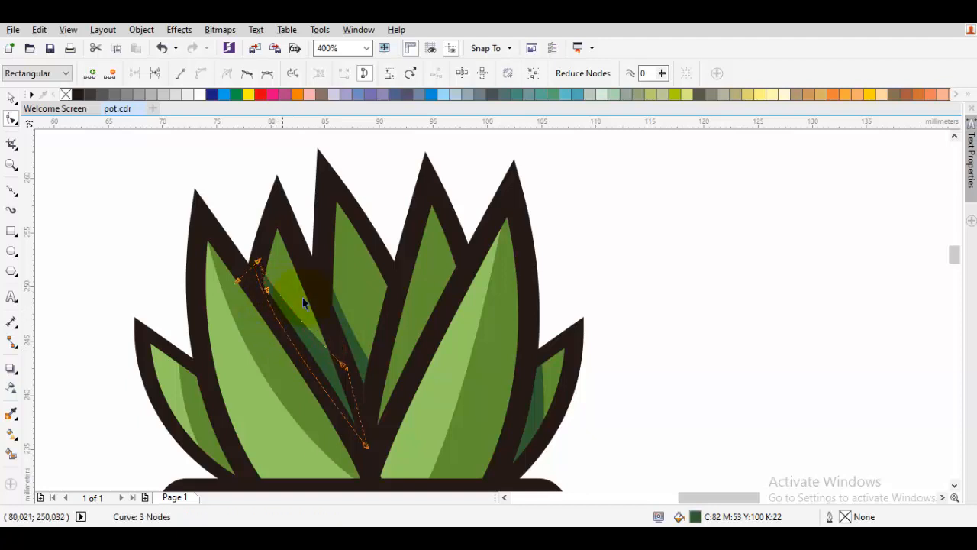
scroll(329, 312, down, 1)
key(space)
click(475, 291)
Draw a closed curve about 6 by 18 mm over the left part of the leaf between the tall centre leaf and large right leaf
scroll(385, 312, up, 1)
drag(385, 312, 383, 342)
key(F5)
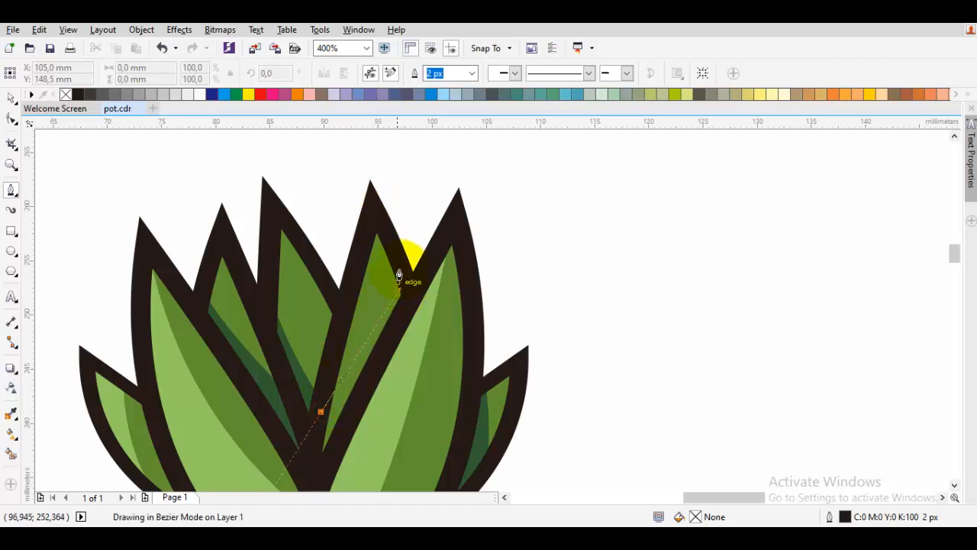
click(370, 217)
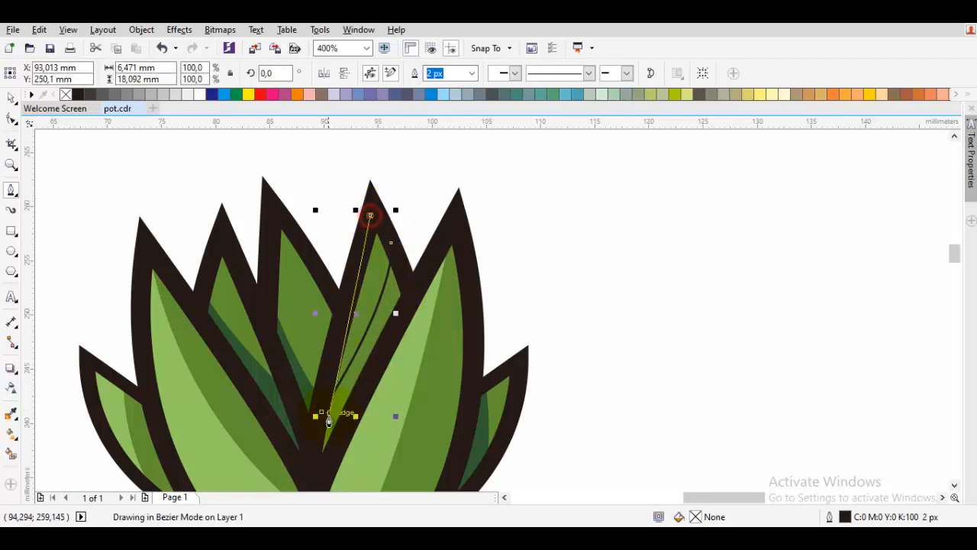
Fill the new highlight curve beside the tall centre leaf with the light green C47 M0 Y74 K0 sampled from the large right leaf's highlight
key(i)
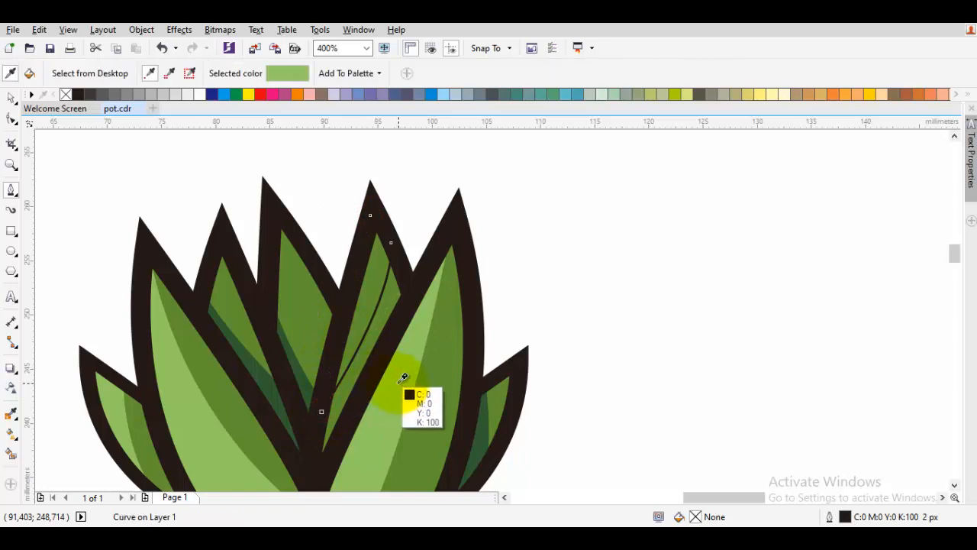
click(398, 384)
click(366, 309)
key(space)
Order the highlight directly in front of the green shape of the leaf right of the tall centre leaf and remove the highlight's outline
right_click(368, 303)
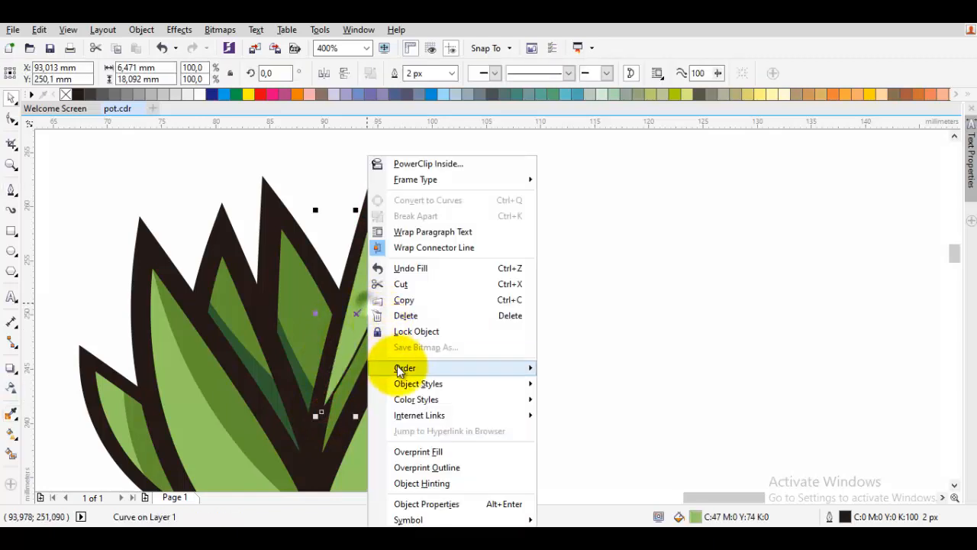
mouse_move(476, 366)
click(579, 467)
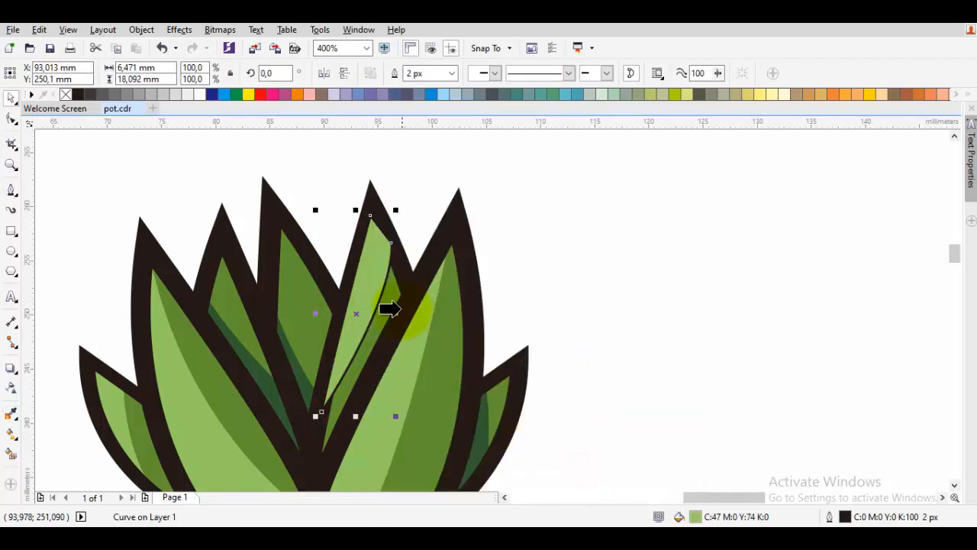
click(391, 303)
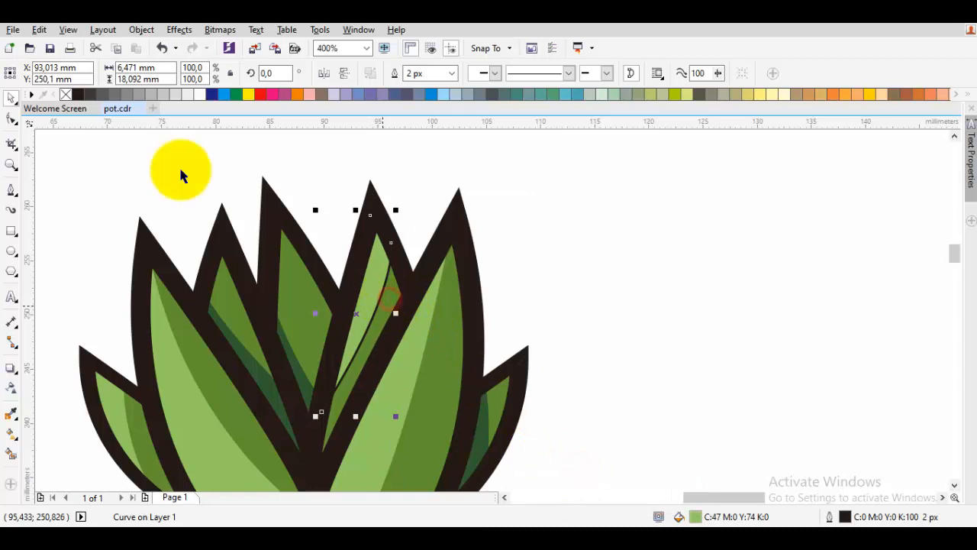
right_click(66, 96)
click(76, 173)
Change the fill of the large left leaf's highlight to a paler, more yellowish green
scroll(271, 251, down, 2)
click(252, 246)
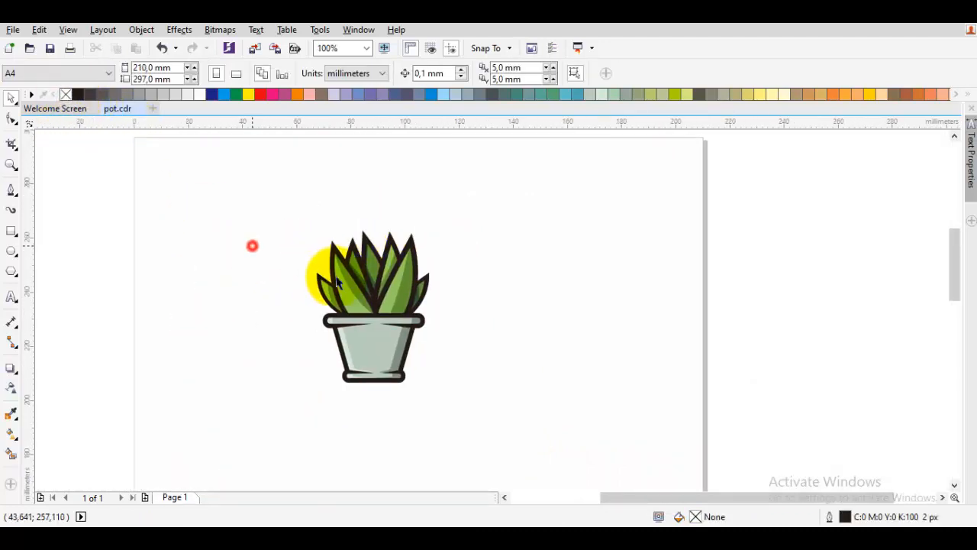
scroll(372, 289, up, 5)
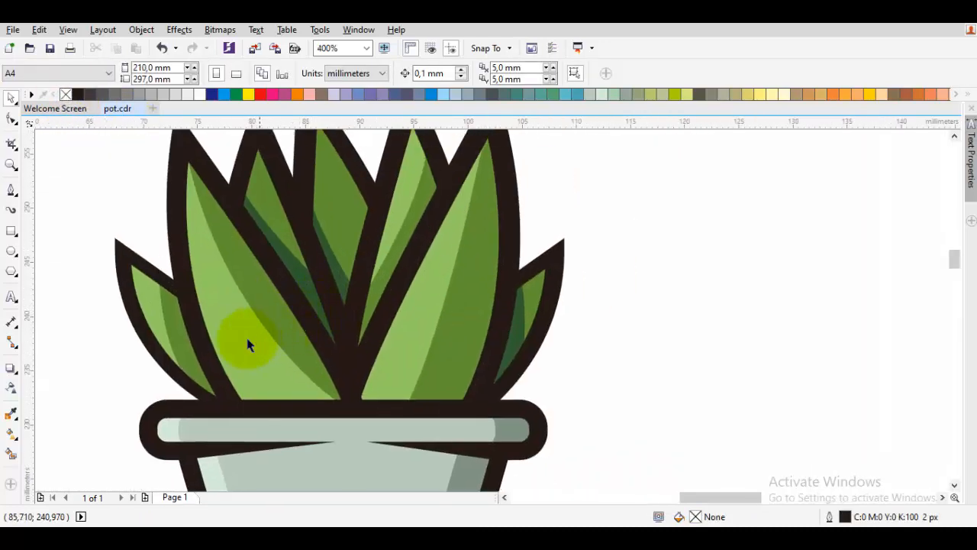
click(248, 345)
double_click(692, 517)
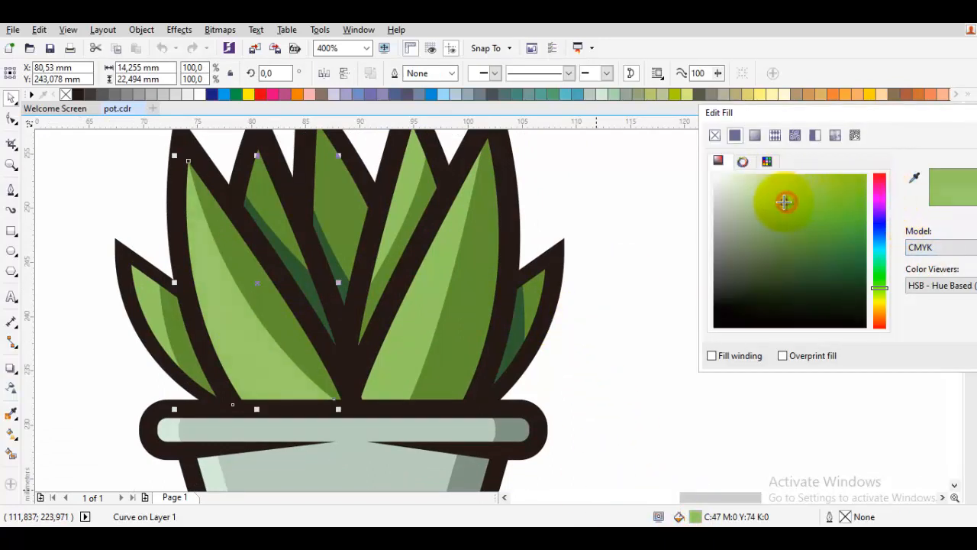
drag(775, 196, 779, 188)
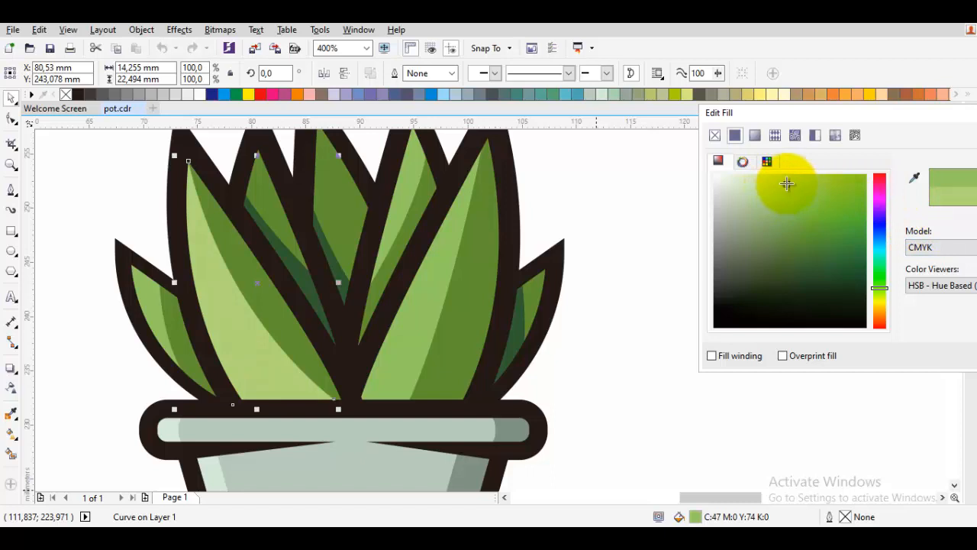
drag(884, 288, 884, 296)
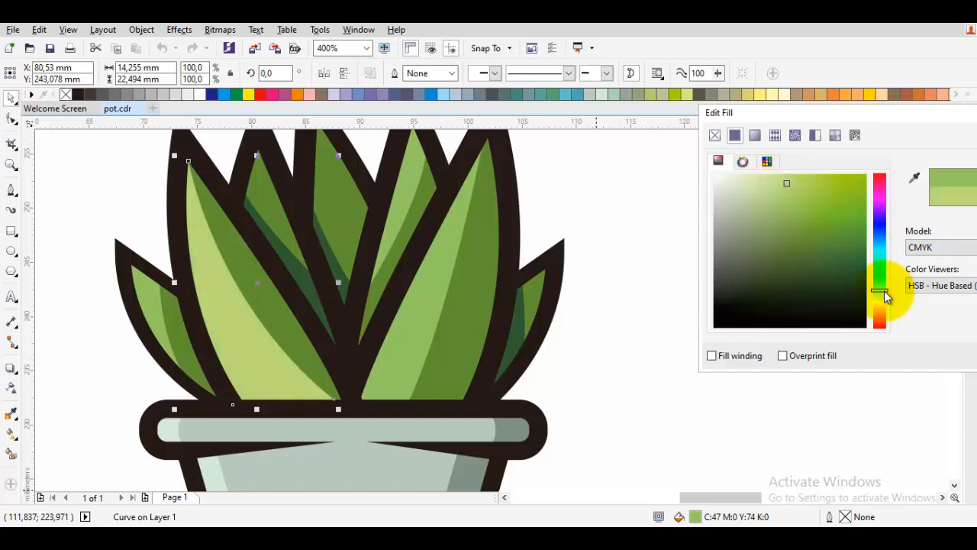
key(Return)
click(770, 282)
Apply the large left leaf's new yellow-green highlight colour to the highlights of the large right leaf, the leaf beside it and the small left leaf
scroll(486, 282, down, 1)
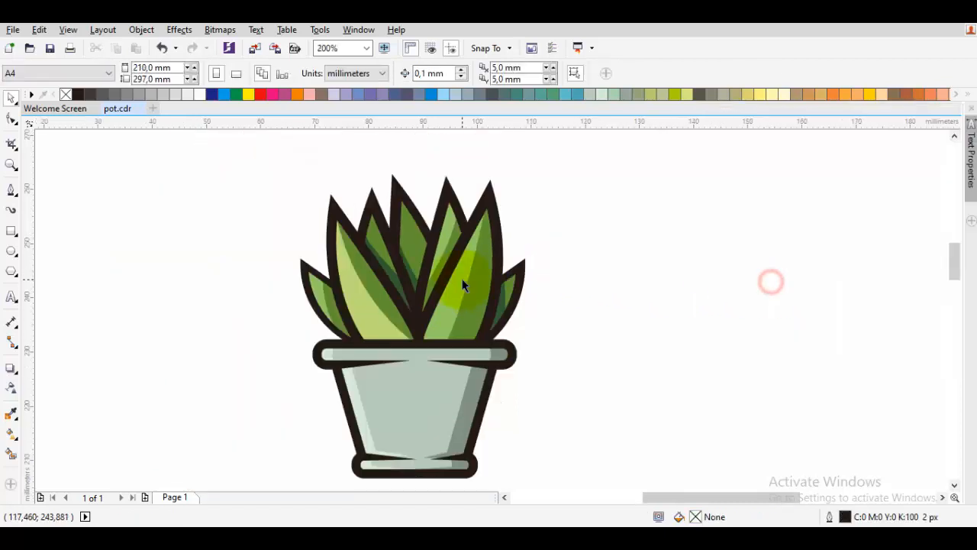
key(space)
click(370, 312)
scroll(440, 312, up, 1)
click(454, 307)
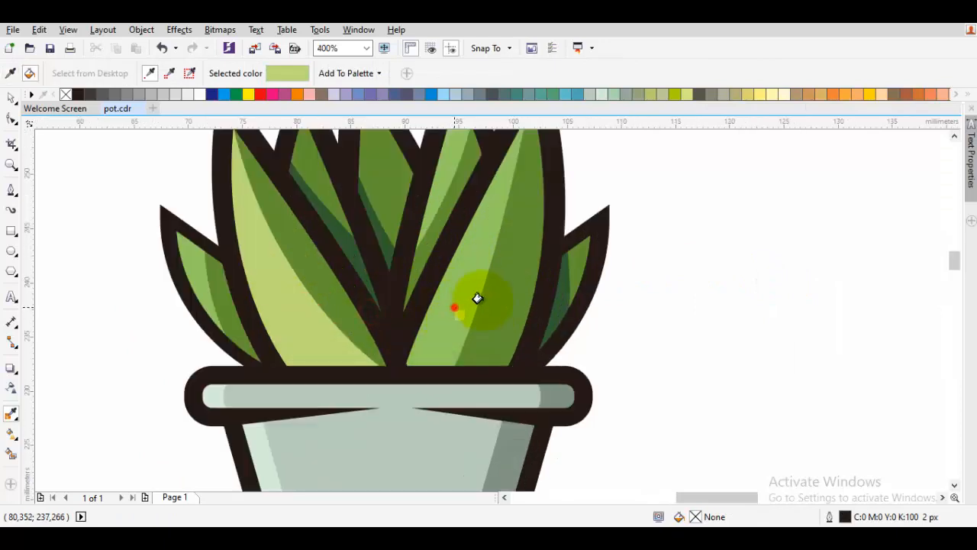
drag(435, 178, 463, 285)
click(468, 279)
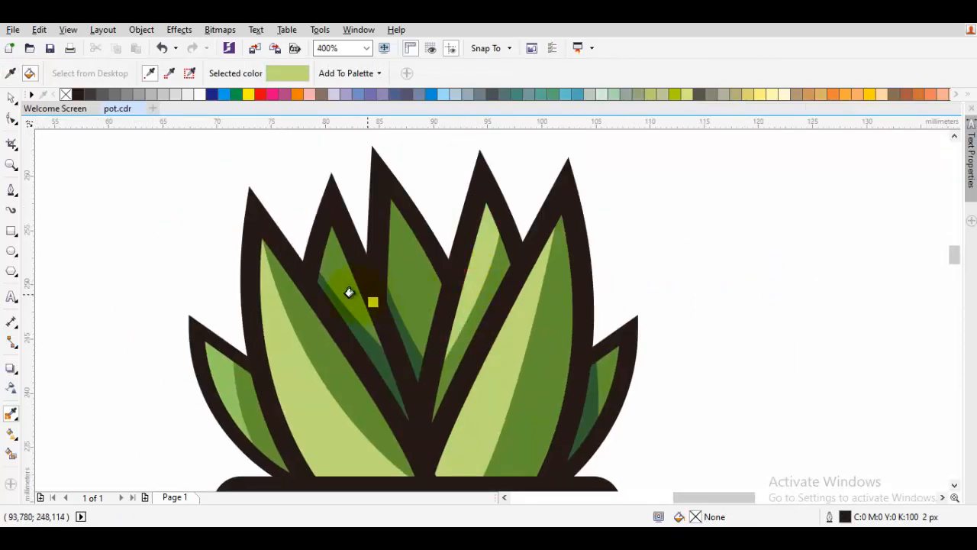
drag(279, 307, 367, 217)
click(308, 285)
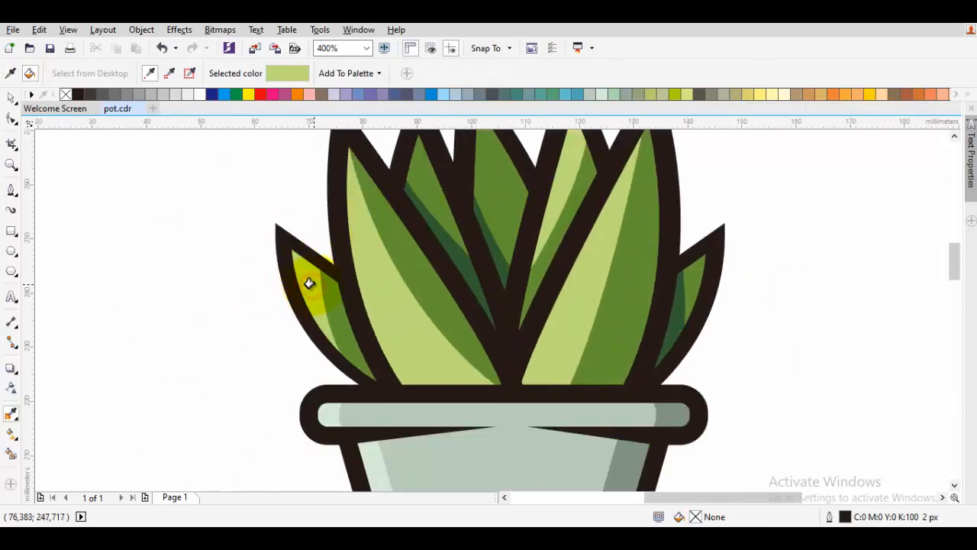
key(space)
scroll(310, 285, down, 1)
click(260, 313)
Sample the pot's highlight colour, lighten it to a near-white green and fill the highlight on the pot's left side with it
scroll(310, 325, down, 1)
drag(351, 349, 394, 323)
key(space)
scroll(404, 337, up, 1)
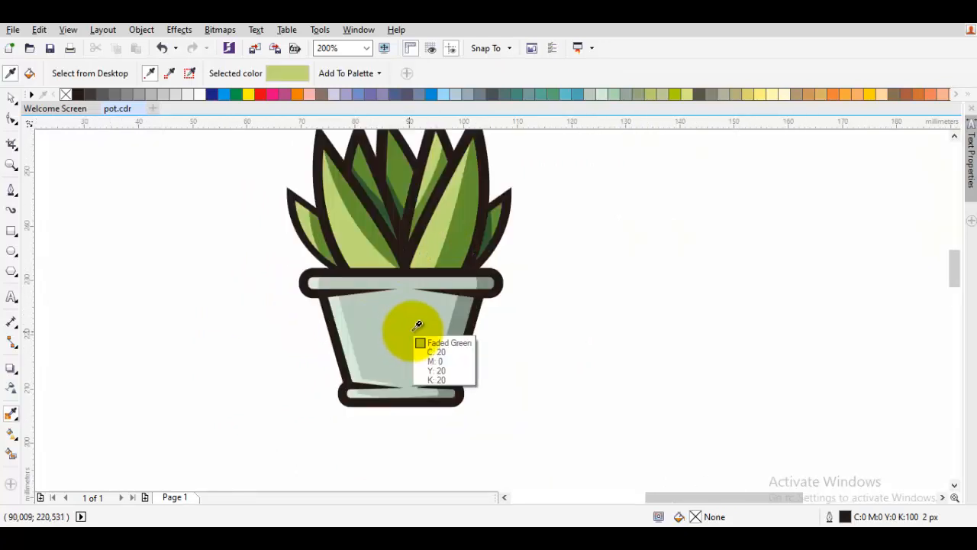
click(355, 347)
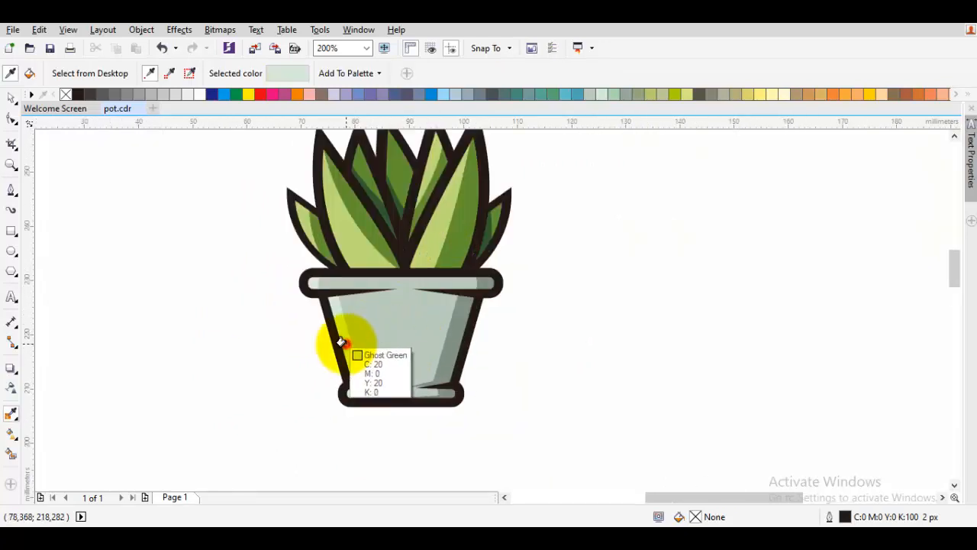
double_click(716, 516)
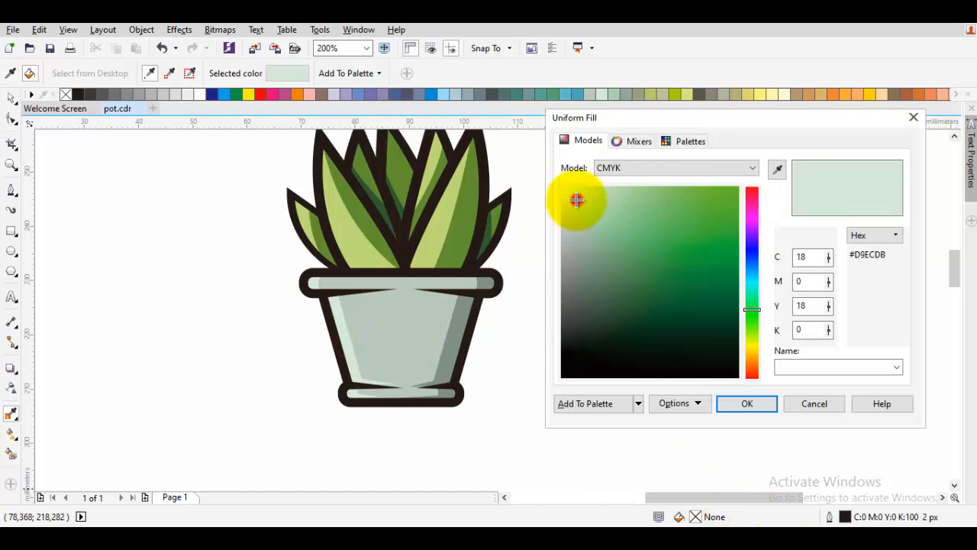
key(Return)
scroll(357, 355, up, 1)
click(349, 352)
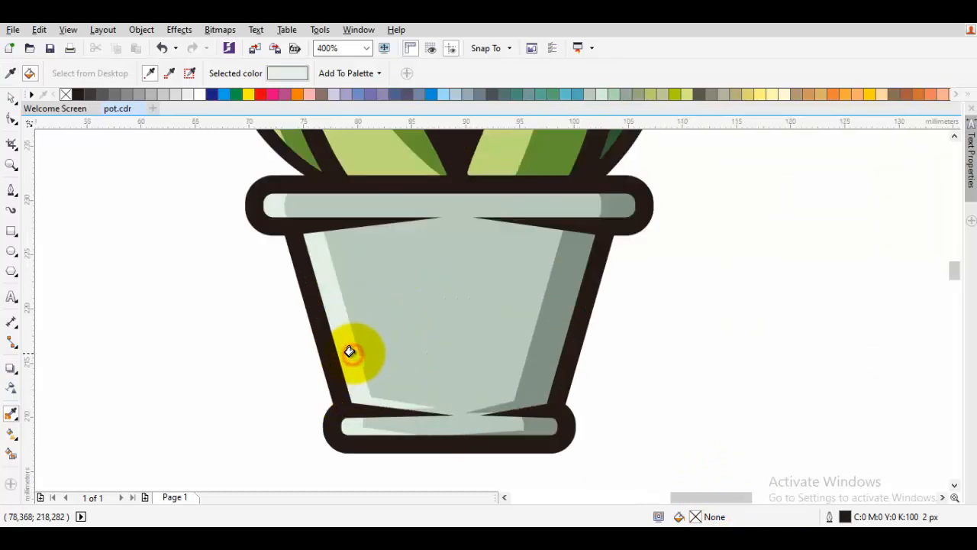
Sample the pot's shadow colour, darken it to C71 M54 Y64 K7 and fill the shadow on the pot's right side with it
scroll(352, 352, down, 1)
scroll(422, 328, up, 1)
click(486, 327)
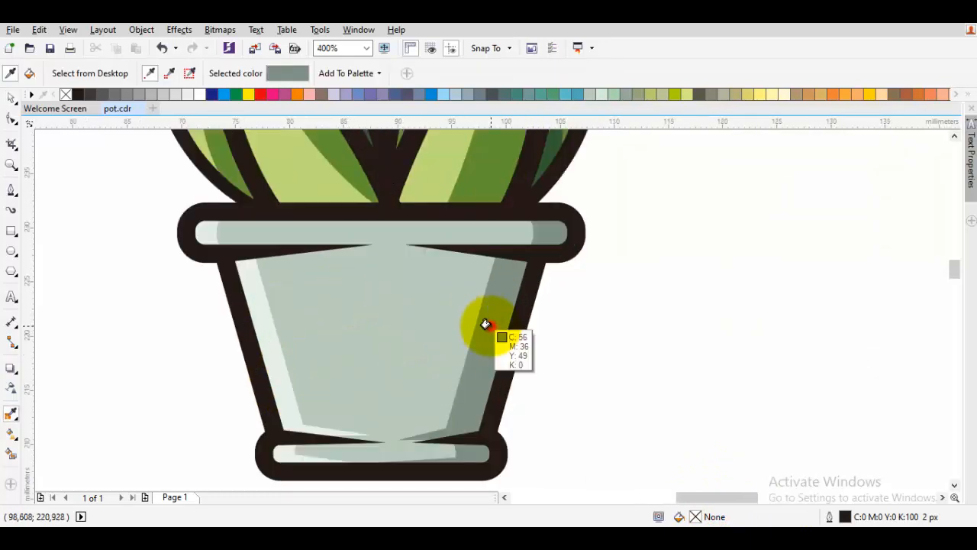
double_click(714, 517)
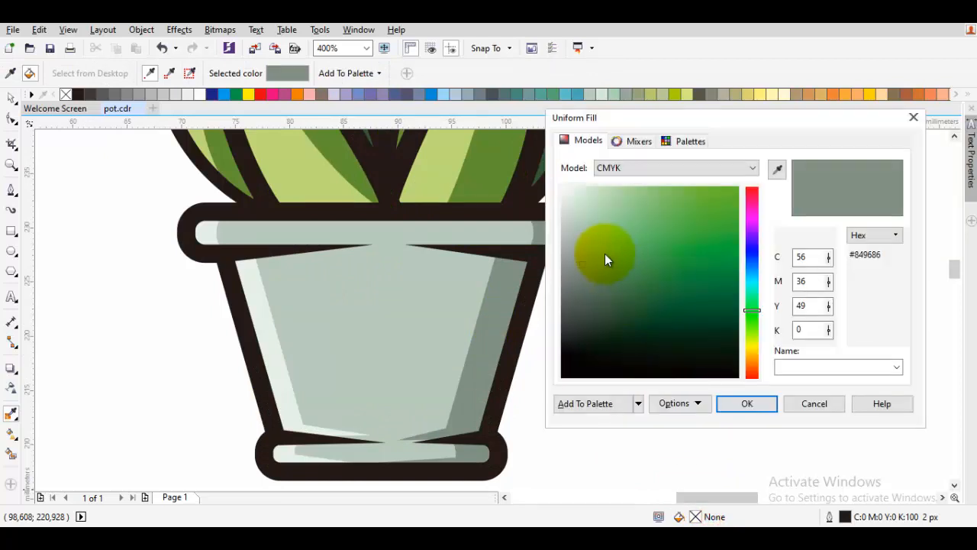
click(588, 271)
drag(590, 281, 582, 293)
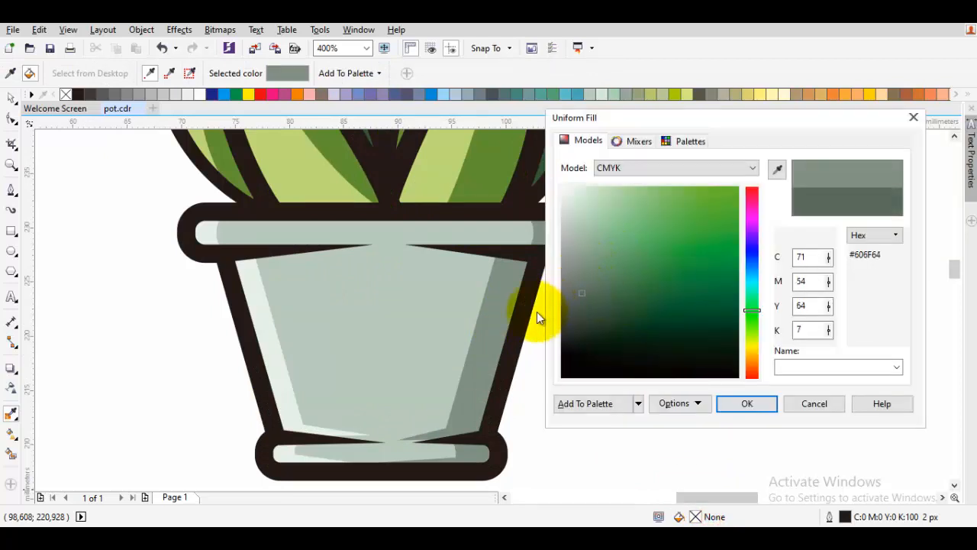
key(Return)
click(479, 345)
scroll(484, 349, down, 1)
key(space)
scroll(559, 344, down, 1)
click(559, 344)
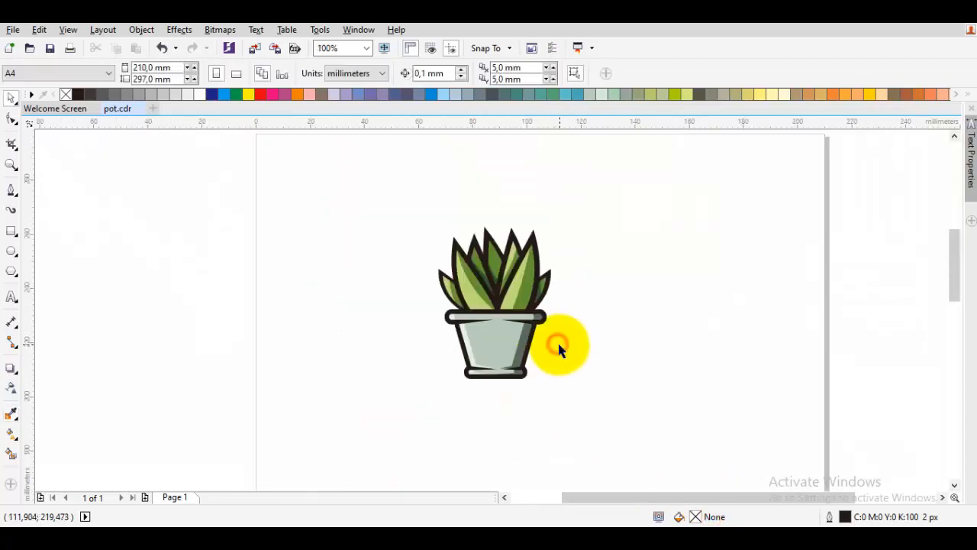
Sample the dark green from the shadow of the narrow leaf behind the large left leaf and adjust it to a deeper green
scroll(575, 369, up, 1)
scroll(549, 336, down, 1)
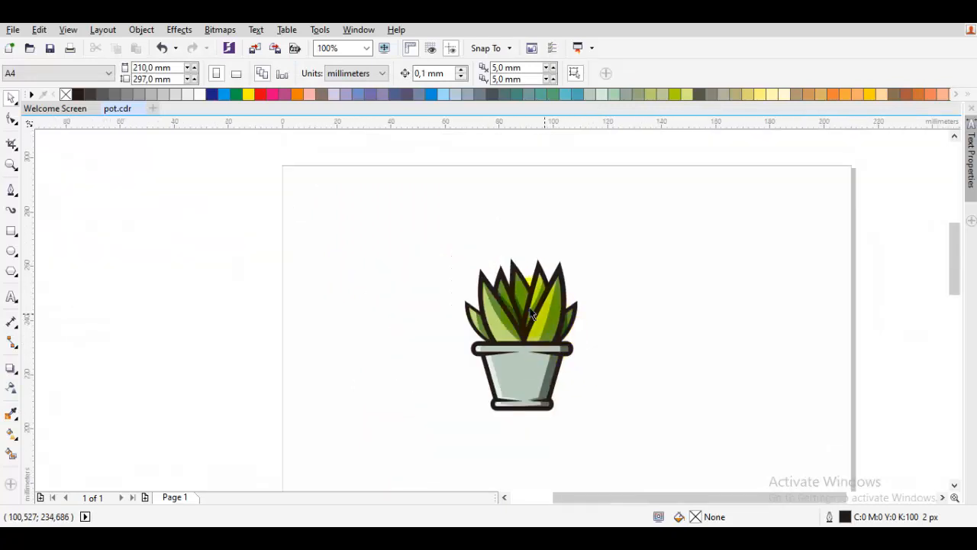
scroll(513, 306, up, 1)
scroll(513, 306, up, 1)
key(i)
click(507, 312)
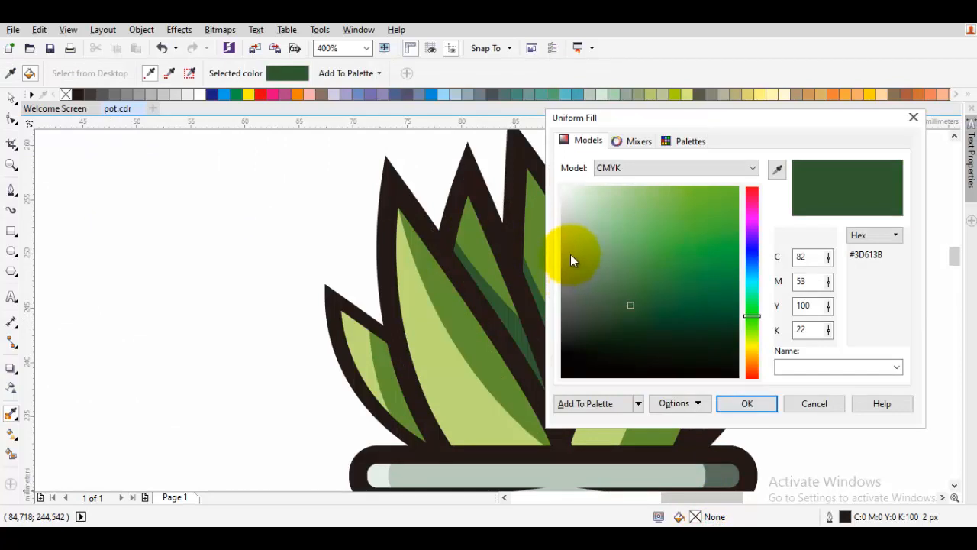
key(Return)
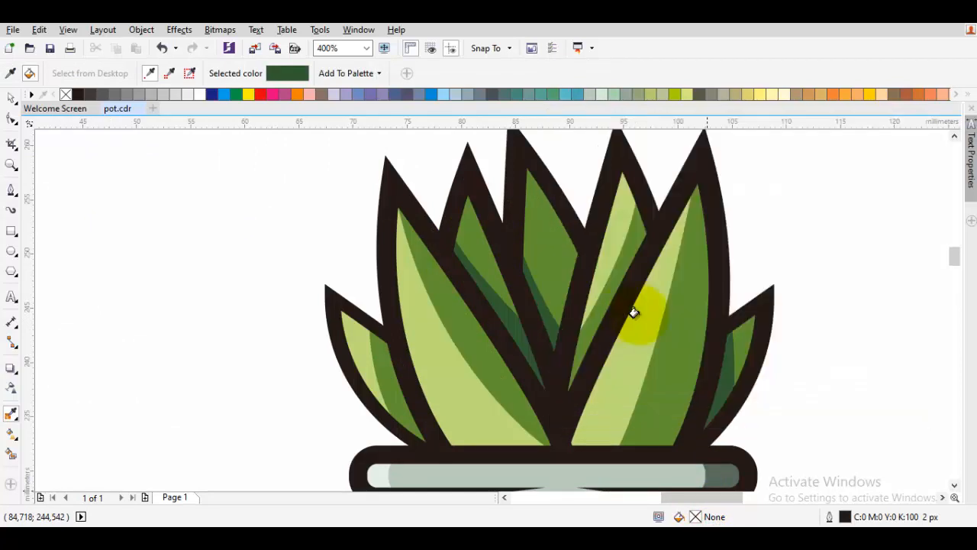
Fill the shadows of the tall centre leaf, the narrow leaf beside it and the small right leaf with the deeper green
scroll(548, 321, up, 2)
click(548, 320)
click(543, 319)
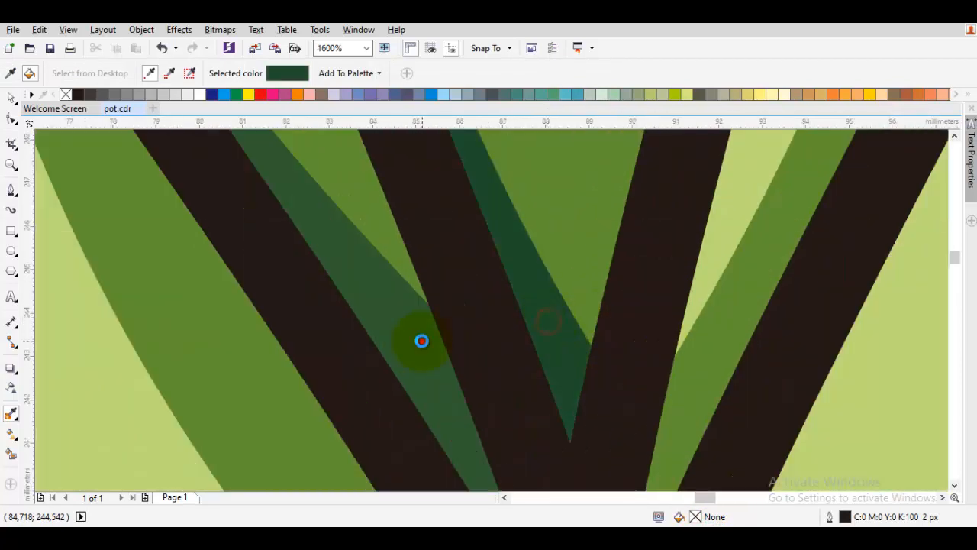
click(430, 340)
scroll(430, 341, down, 2)
scroll(596, 330, up, 1)
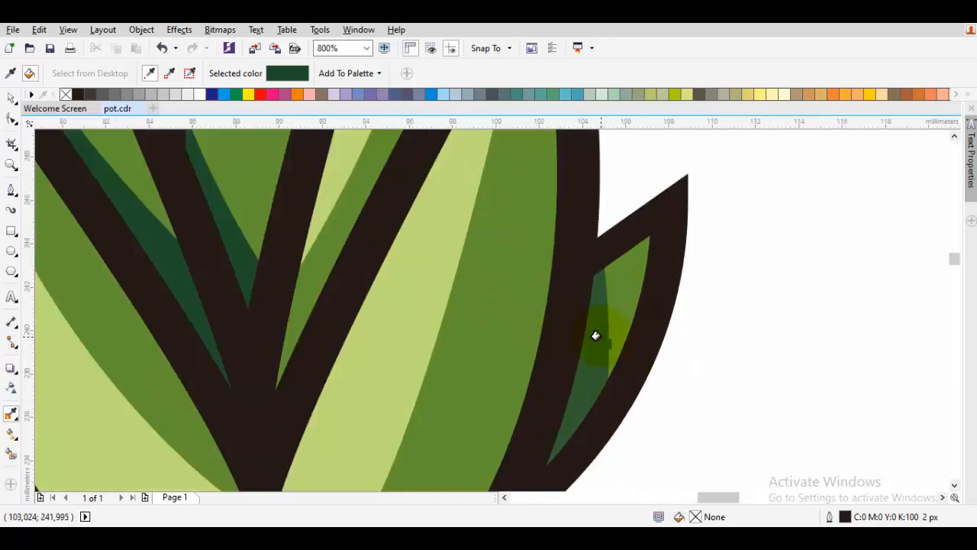
click(597, 336)
scroll(596, 338, down, 1)
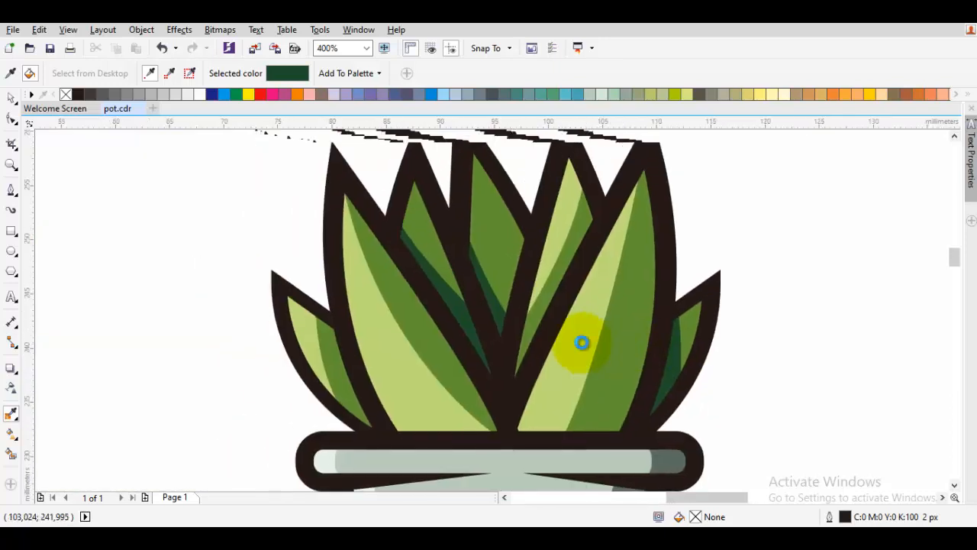
scroll(583, 343, down, 1)
key(space)
scroll(696, 349, down, 1)
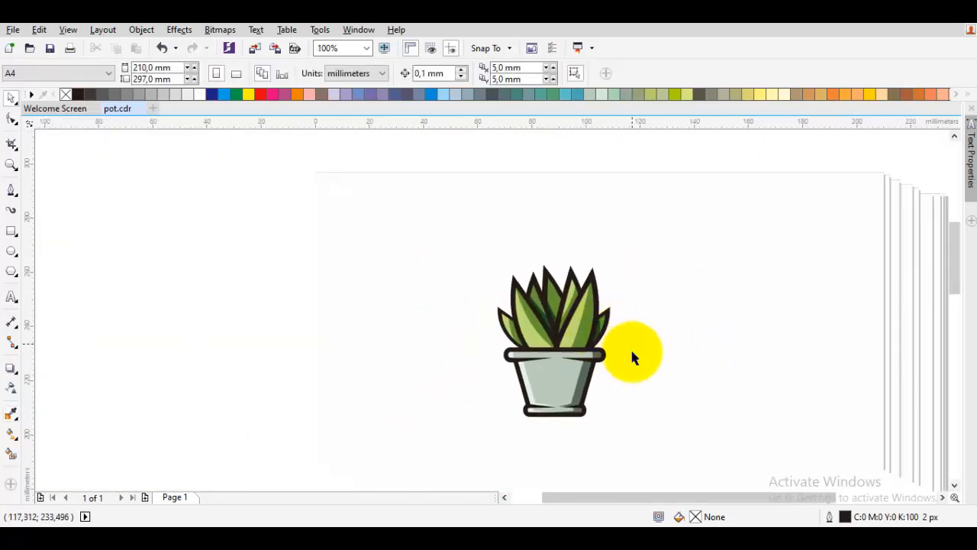
Group all the pot and leaf objects together
drag(670, 447, 388, 202)
right_click(563, 345)
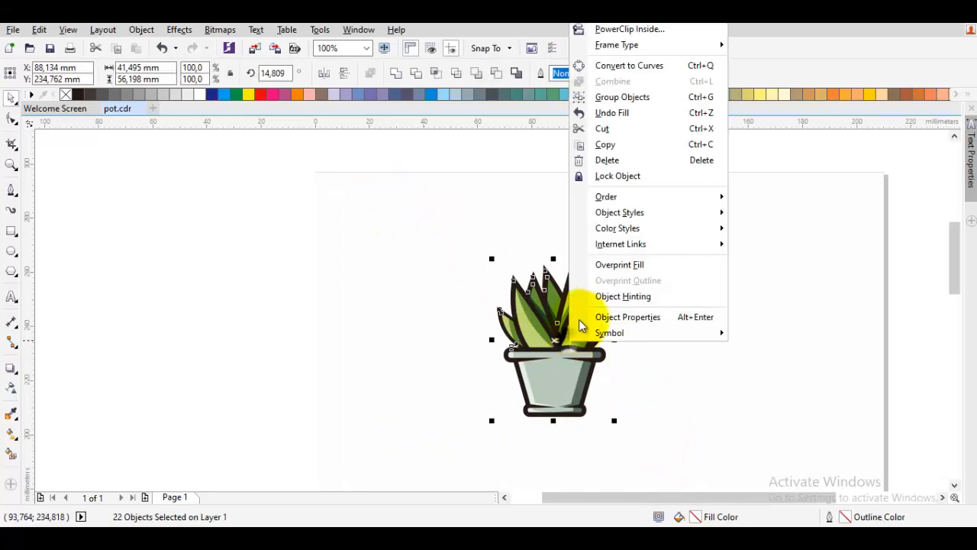
click(601, 98)
click(648, 207)
Add a ground-shadow ellipse about 50 by 3.5 mm under the pot, offset to its right, with K60 grey fill and no outline
scroll(583, 399, up, 1)
drag(585, 399, 595, 386)
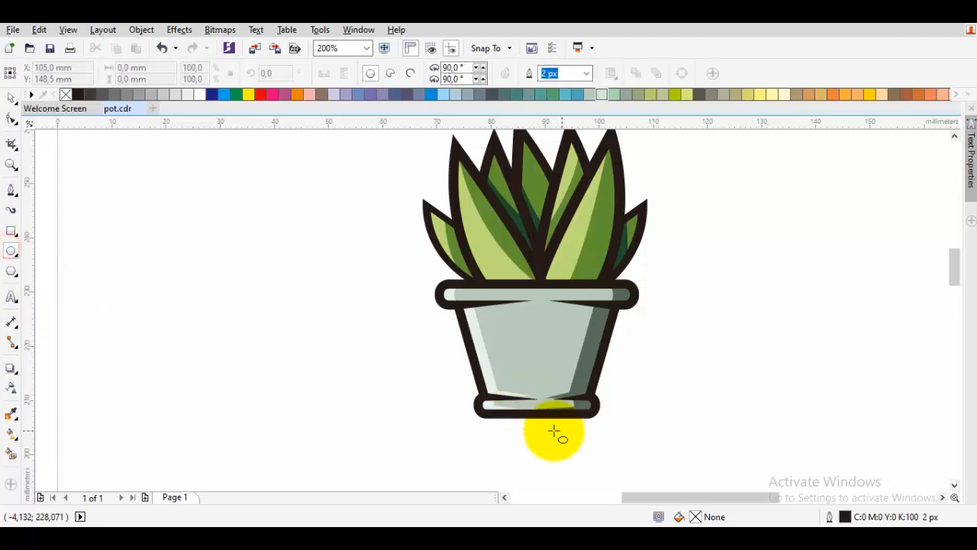
drag(539, 421, 673, 427)
key(space)
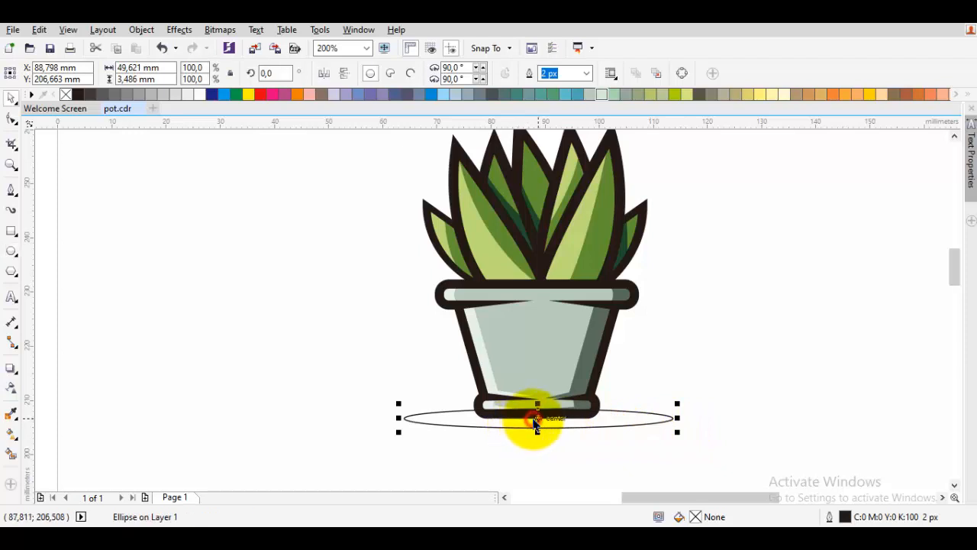
drag(537, 422, 583, 419)
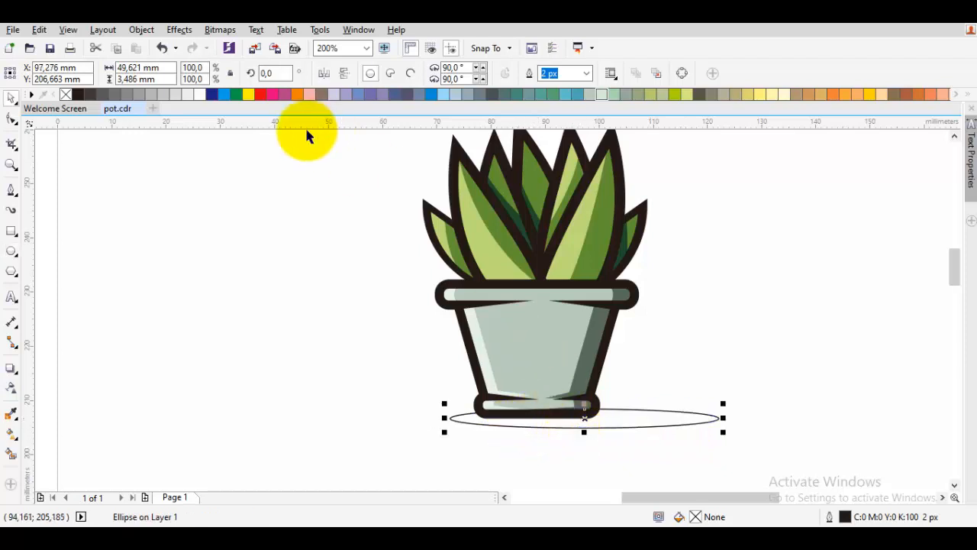
click(129, 94)
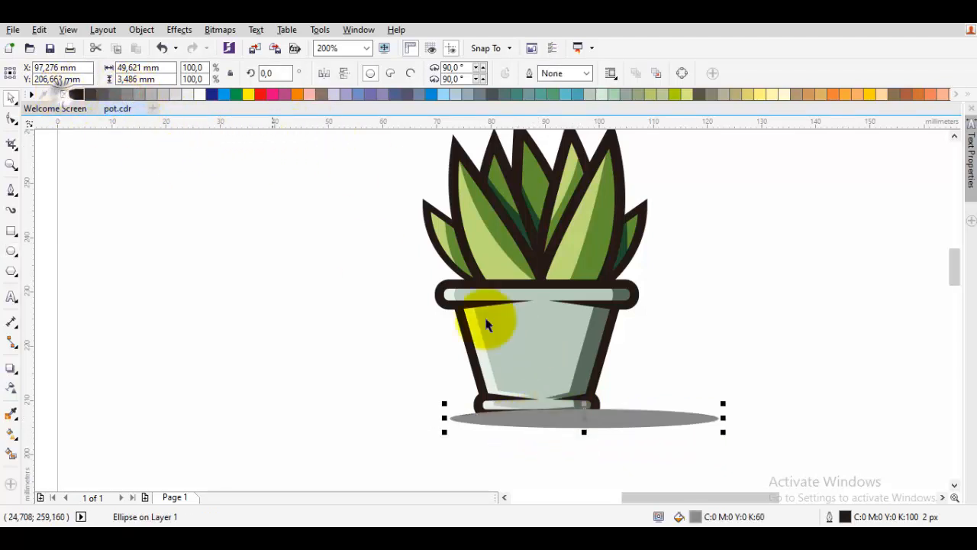
Try to send the grey ellipse all the way to the back, behind the pot
right_click(608, 415)
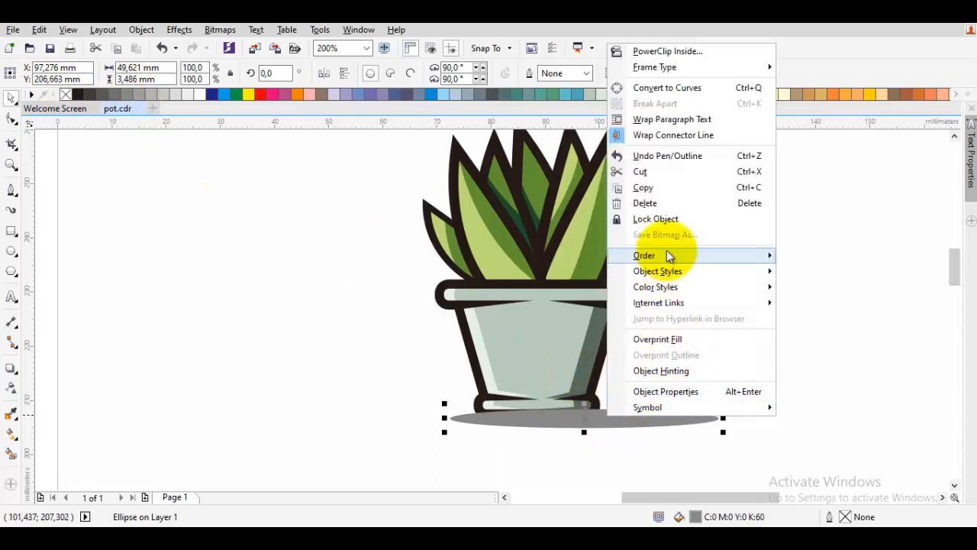
mouse_move(667, 255)
click(834, 314)
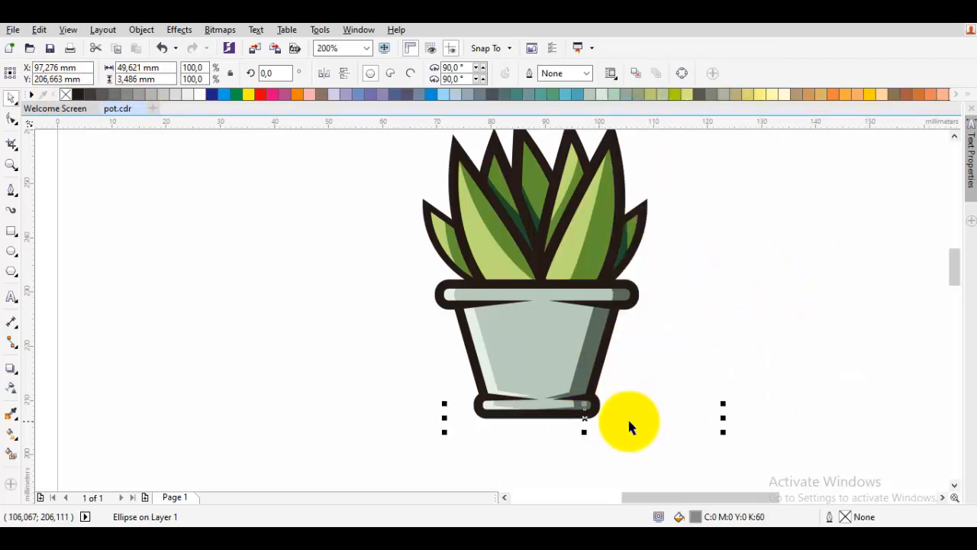
key(ctrl+z)
Order the grey ellipse directly behind the grouped plant and shift it slightly right, to about X 99.4 mm, Y 207 mm
right_click(589, 421)
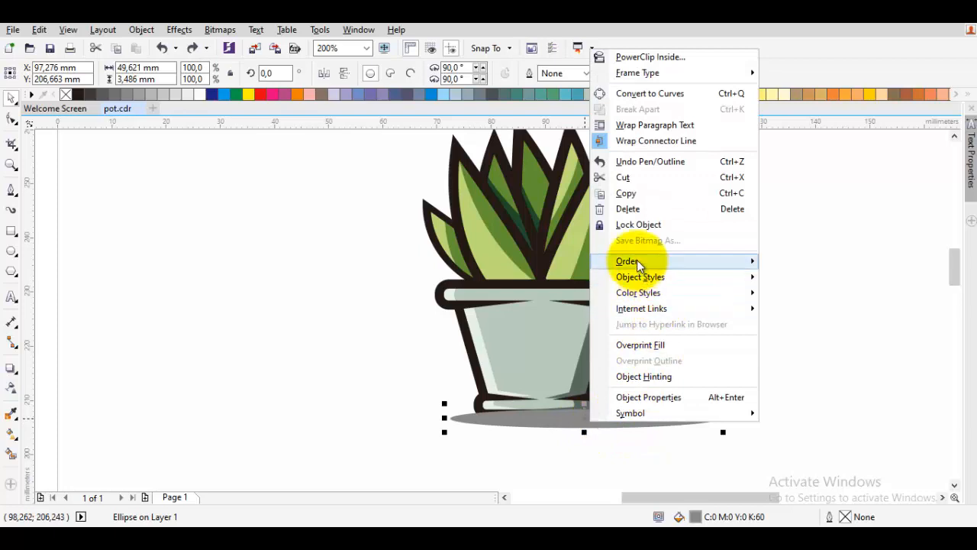
mouse_move(637, 260)
click(798, 383)
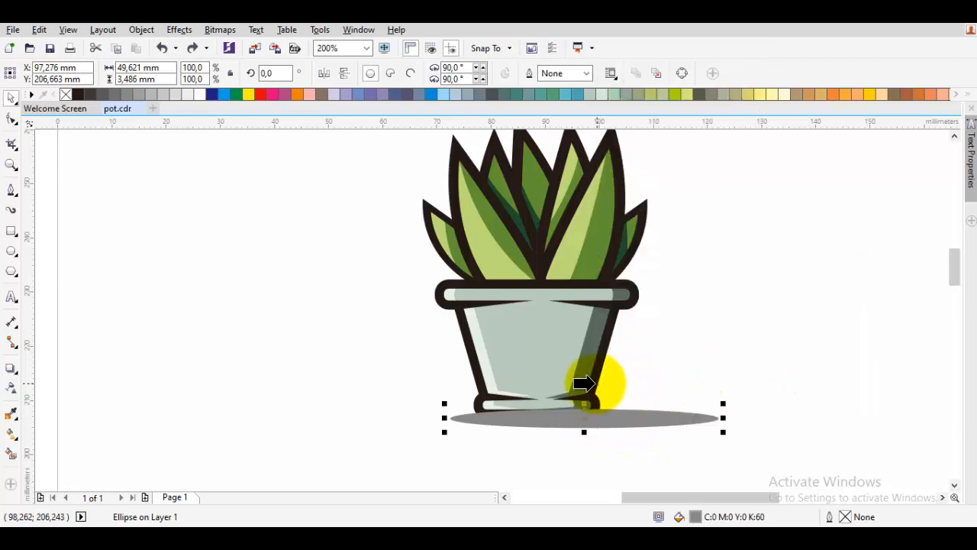
click(542, 361)
scroll(641, 415, up, 2)
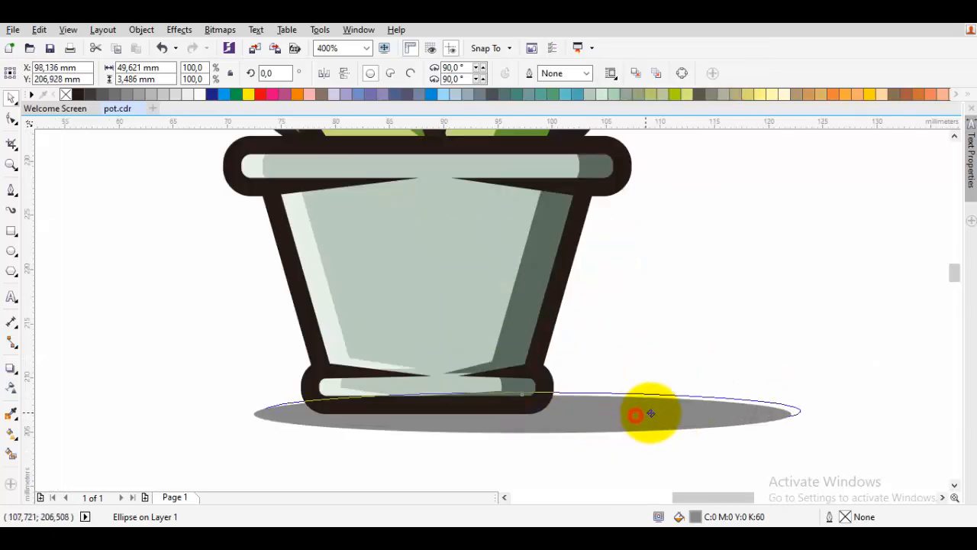
click(659, 412)
scroll(657, 411, down, 4)
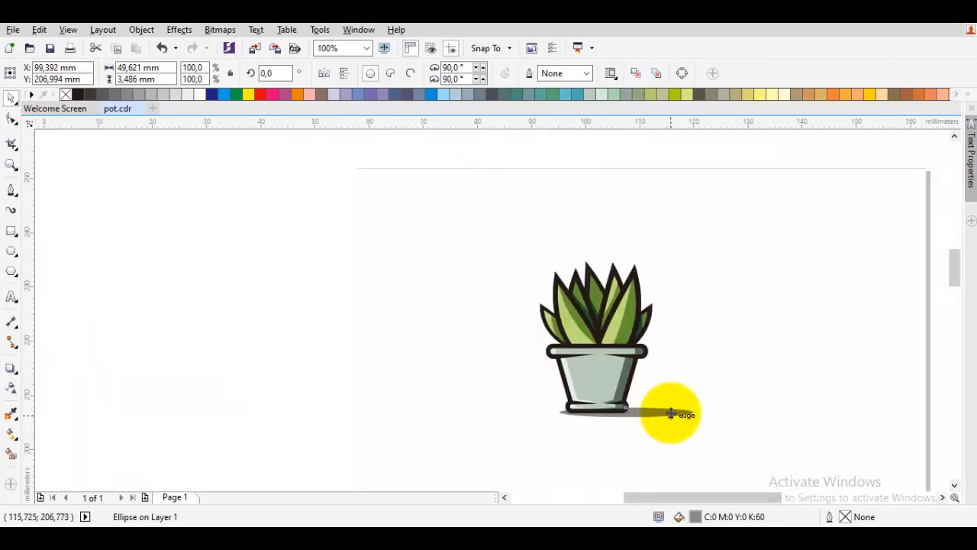
Shift the grey shadow ellipse right along the pot's base and resize it to about 45 by 5 mm, centred near X 100.1 mm, Y 208.2 mm
scroll(687, 413, up, 2)
scroll(451, 412, up, 1)
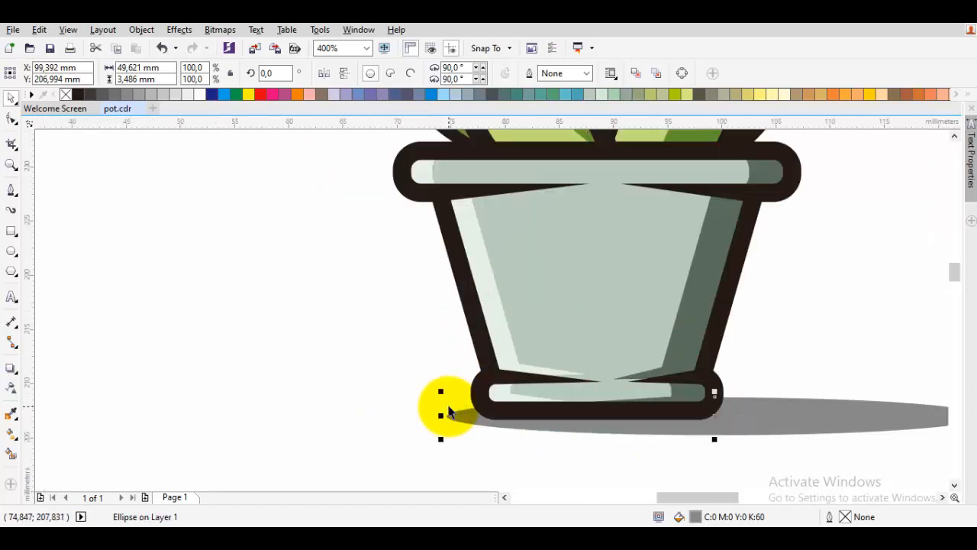
drag(448, 417, 479, 413)
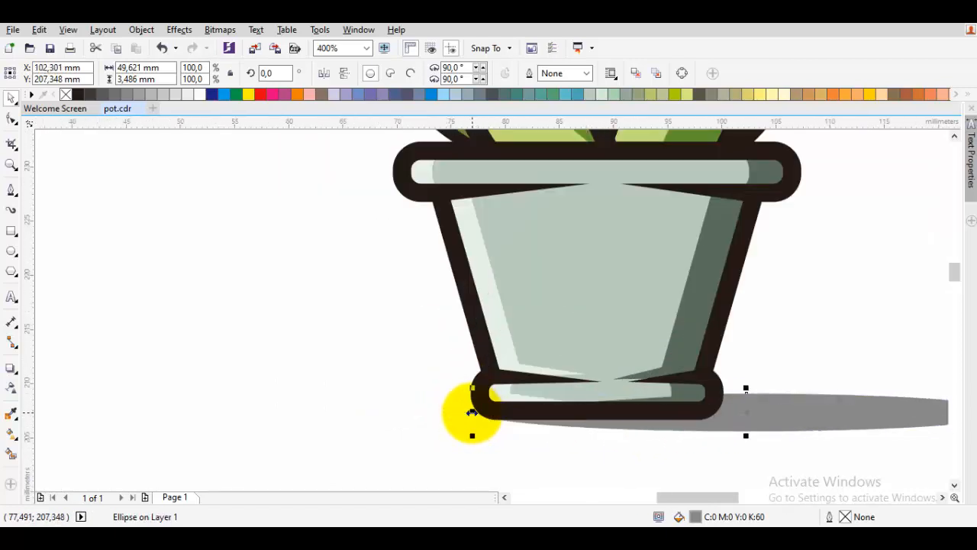
scroll(473, 413, down, 1)
drag(749, 412, 596, 408)
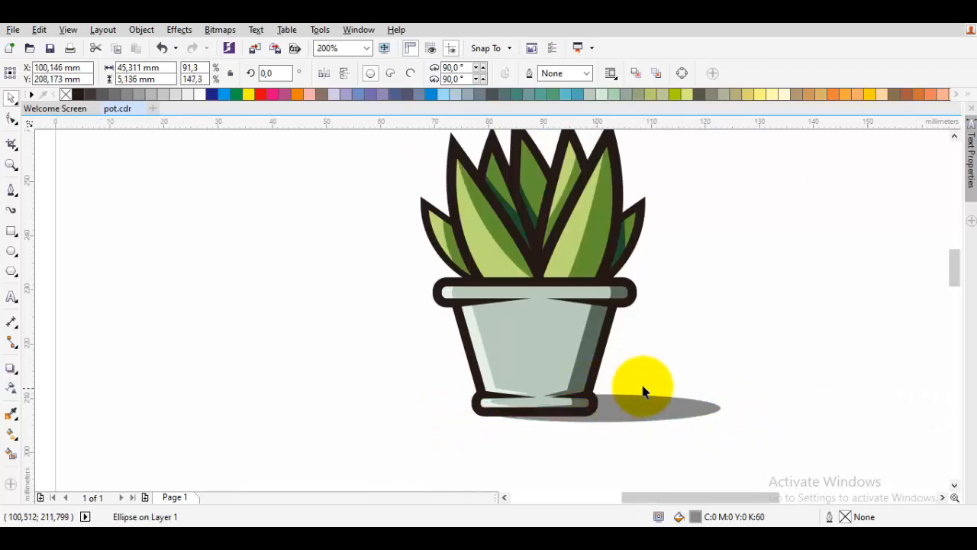
click(643, 387)
scroll(643, 386, down, 2)
scroll(640, 388, up, 1)
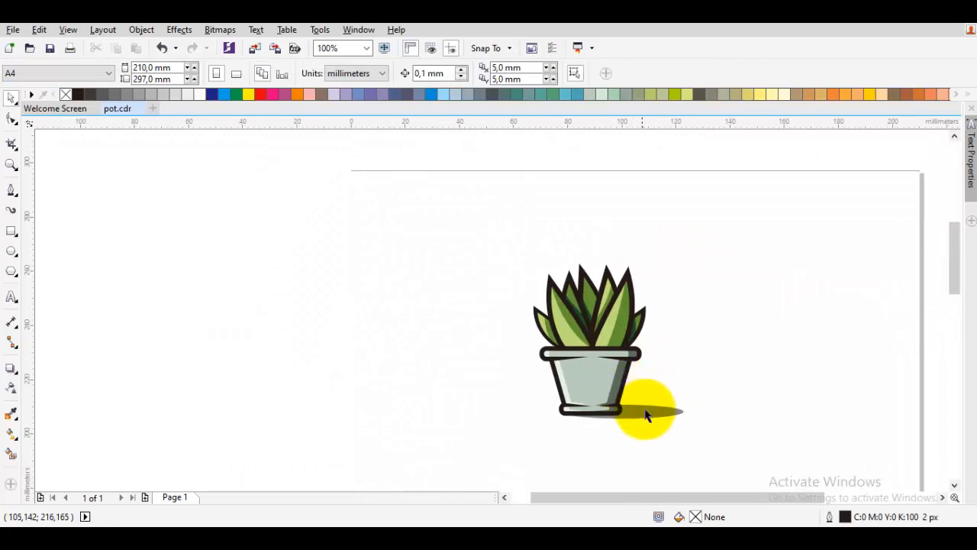
scroll(645, 405, up, 1)
scroll(581, 426, down, 1)
scroll(576, 430, up, 1)
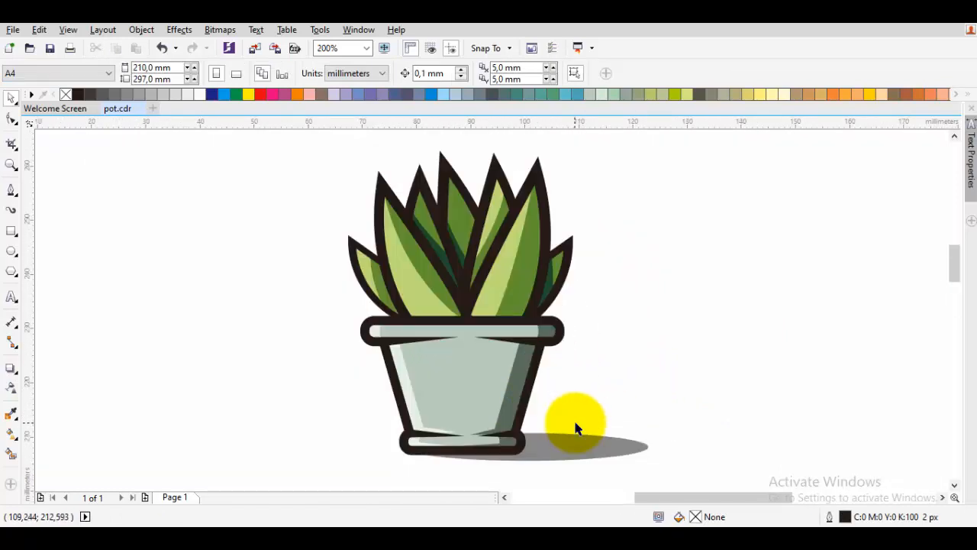
drag(595, 420, 576, 436)
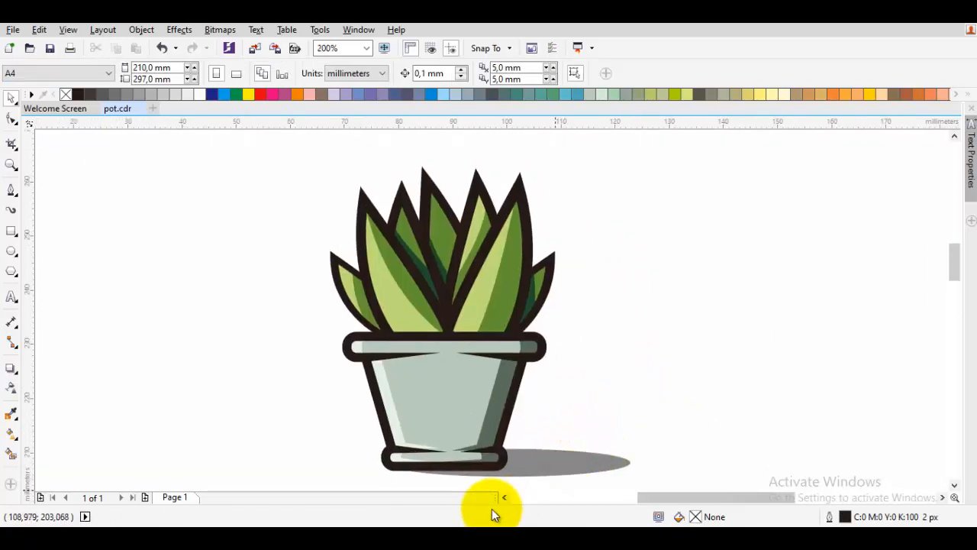